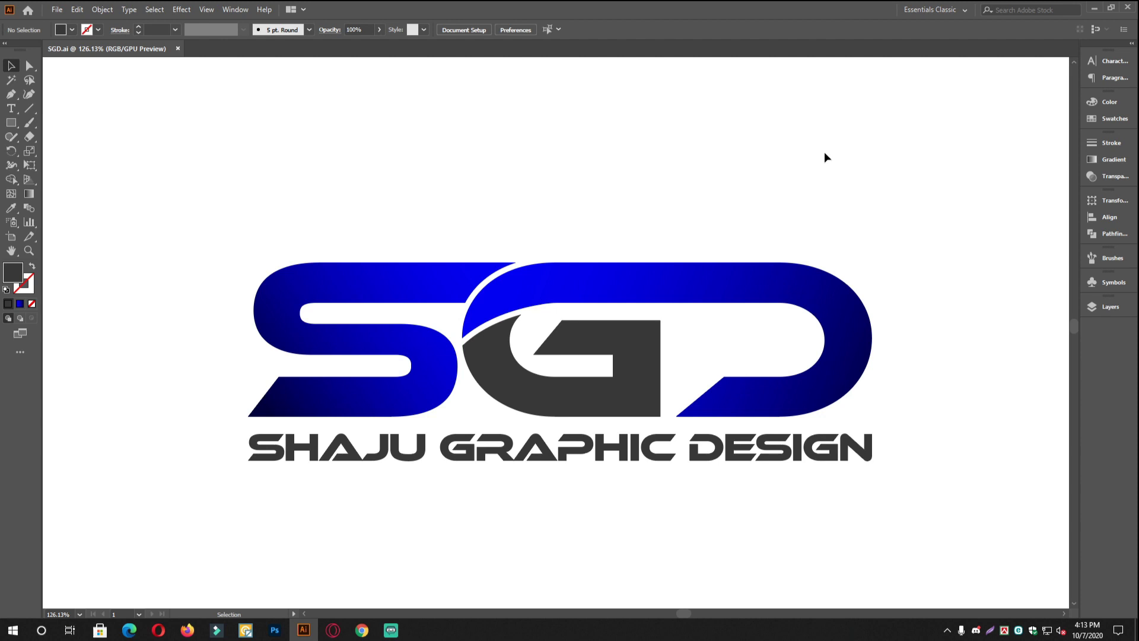
Add the text "SGD" in the empty area below the existing logo.
{"action": "key", "text": "ctrl+alt+space"}
{"action": "key", "text": "ctrl+space"}
{"action": "left_click_drag", "start_coordinate": [756, 390], "coordinate": [770, 339]}
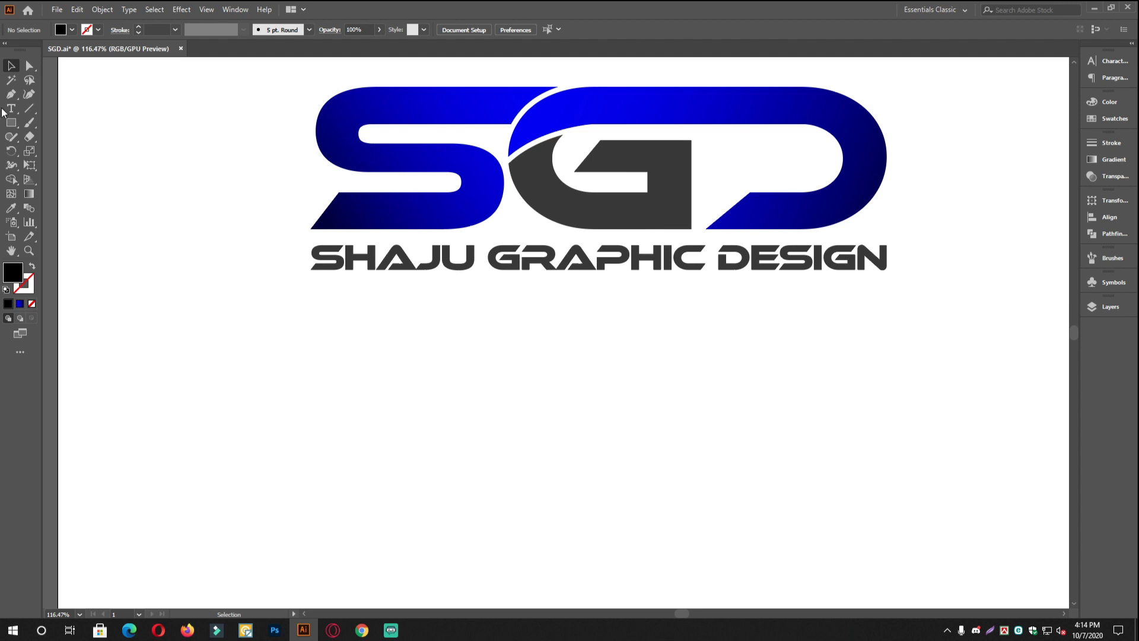
{"action": "left_click", "coordinate": [9, 109]}
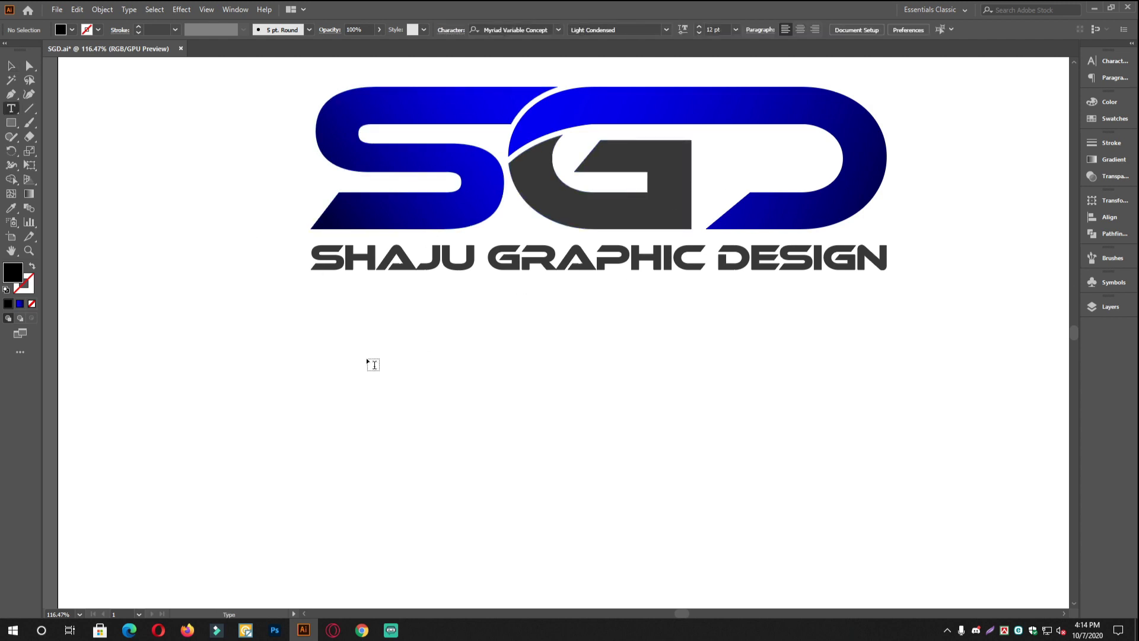
{"action": "left_click", "coordinate": [386, 342]}
{"action": "key", "text": "BackSpace"}
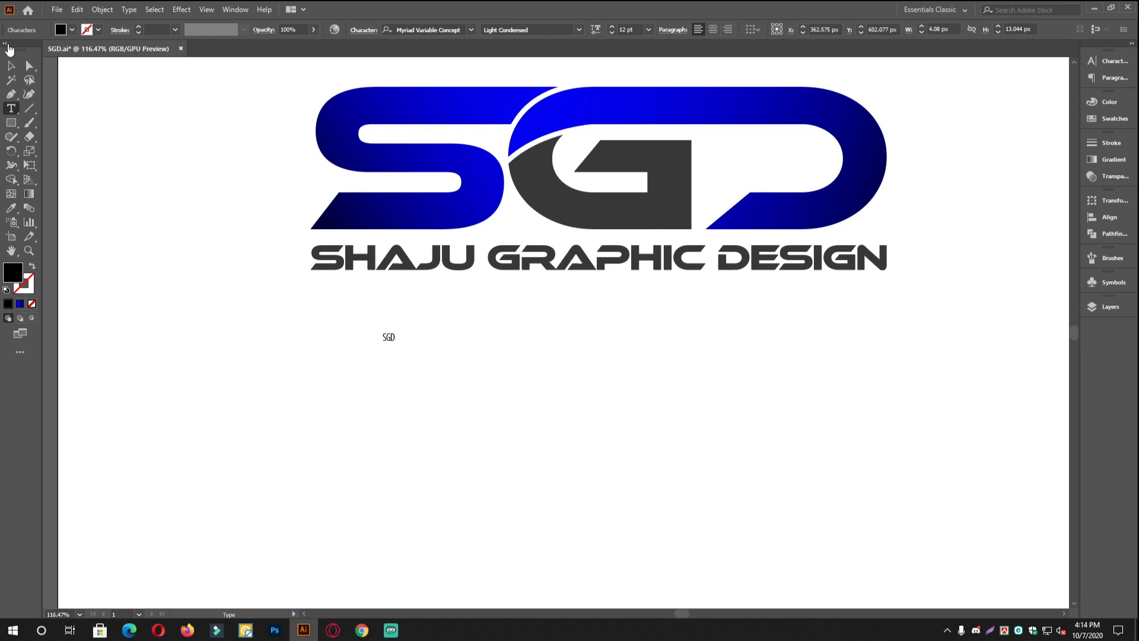
Enlarge the new SGD text to about 138 pt and place it below the logo.
{"action": "left_click", "coordinate": [11, 66]}
{"action": "left_click_drag", "start_coordinate": [389, 331], "coordinate": [421, 437]}
{"action": "left_click_drag", "start_coordinate": [496, 450], "coordinate": [461, 427]}
{"action": "scroll", "coordinate": [476, 359], "scroll_direction": "up", "scroll_amount": 1}
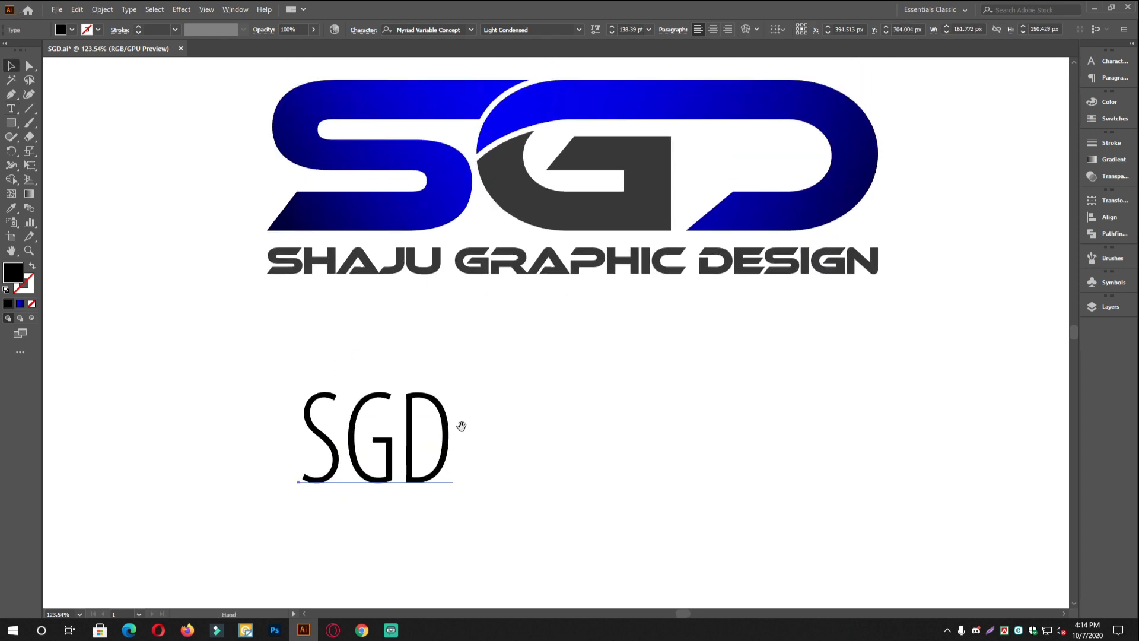
{"action": "left_click", "coordinate": [504, 451], "text": "ctrl+alt"}
{"action": "scroll", "coordinate": [473, 306], "scroll_direction": "up", "scroll_amount": 1}
{"action": "left_click_drag", "start_coordinate": [477, 315], "coordinate": [470, 328]}
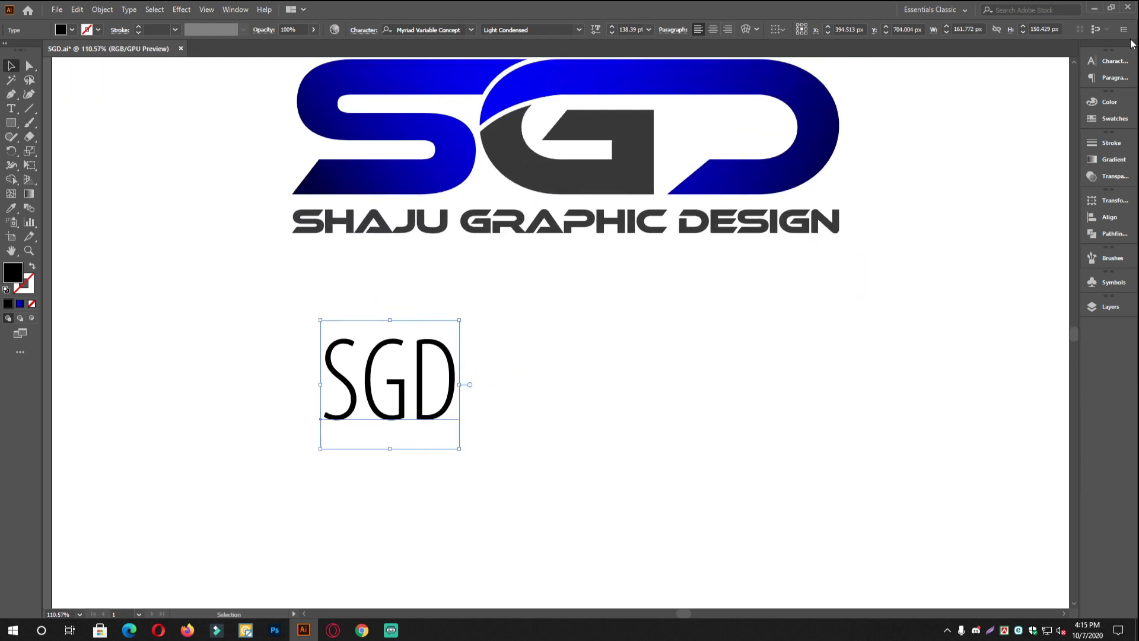
Set the SGD text's font to Ethnocentric Regular.
{"action": "left_click", "coordinate": [1108, 61]}
{"action": "left_click", "coordinate": [1020, 73]}
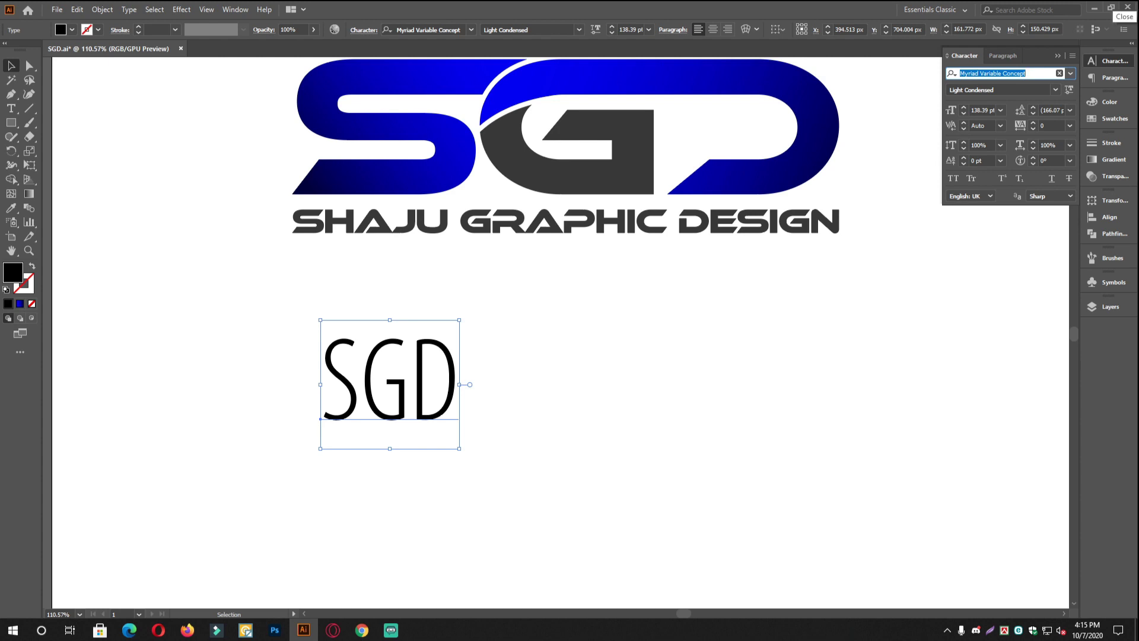
{"action": "type", "text": "eth"}
{"action": "key", "text": "Return"}
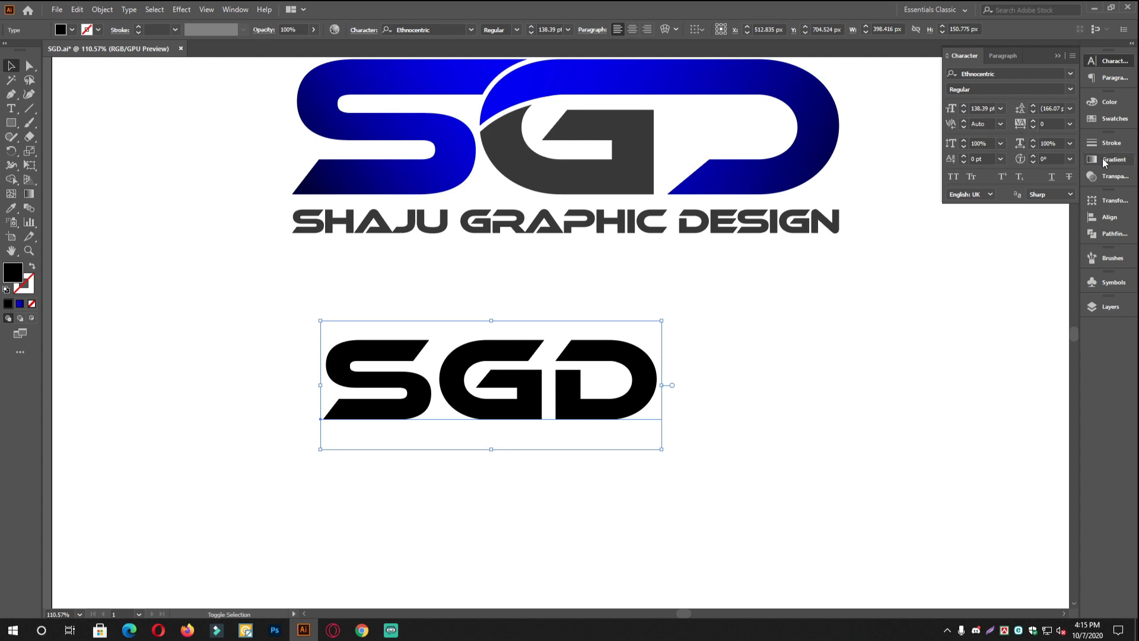
Tighten the SGD text's tracking to -50, then deselect the text.
{"action": "left_click", "coordinate": [1037, 126]}
{"action": "left_click", "coordinate": [1038, 127]}
{"action": "left_click", "coordinate": [1037, 126]}
{"action": "left_click", "coordinate": [1037, 127]}
{"action": "left_click", "coordinate": [1037, 127]}
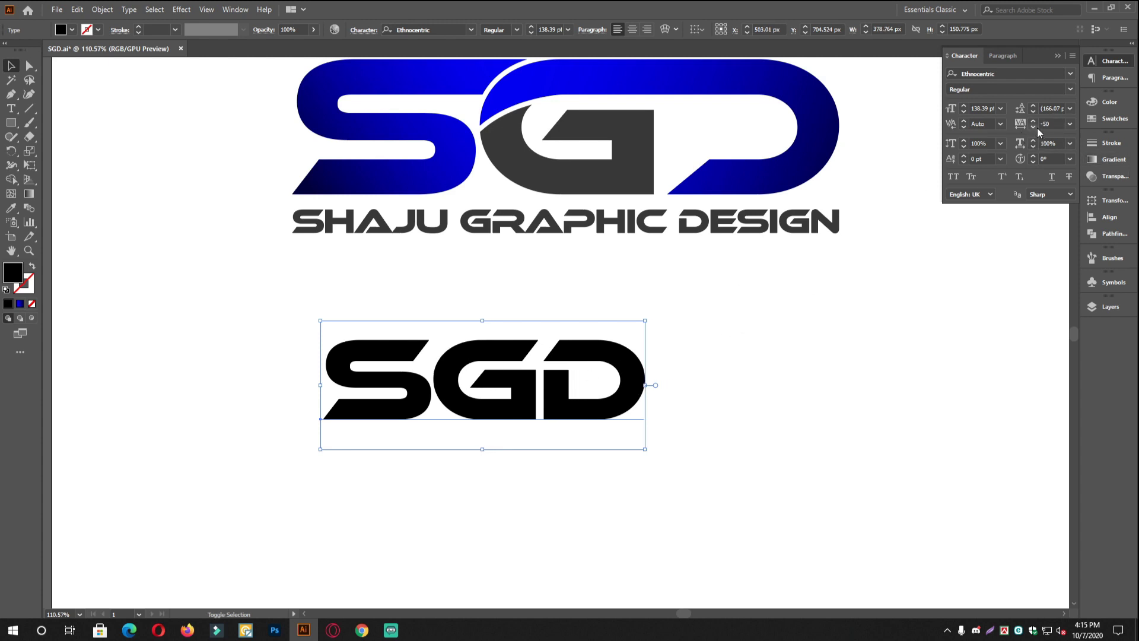
{"action": "left_click", "coordinate": [827, 389]}
Scale the SGD text up proportionally to about 230 pt below the logo.
{"action": "scroll", "coordinate": [619, 377], "scroll_direction": "up", "scroll_amount": 3}
{"action": "left_click_drag", "start_coordinate": [551, 351], "coordinate": [606, 372]}
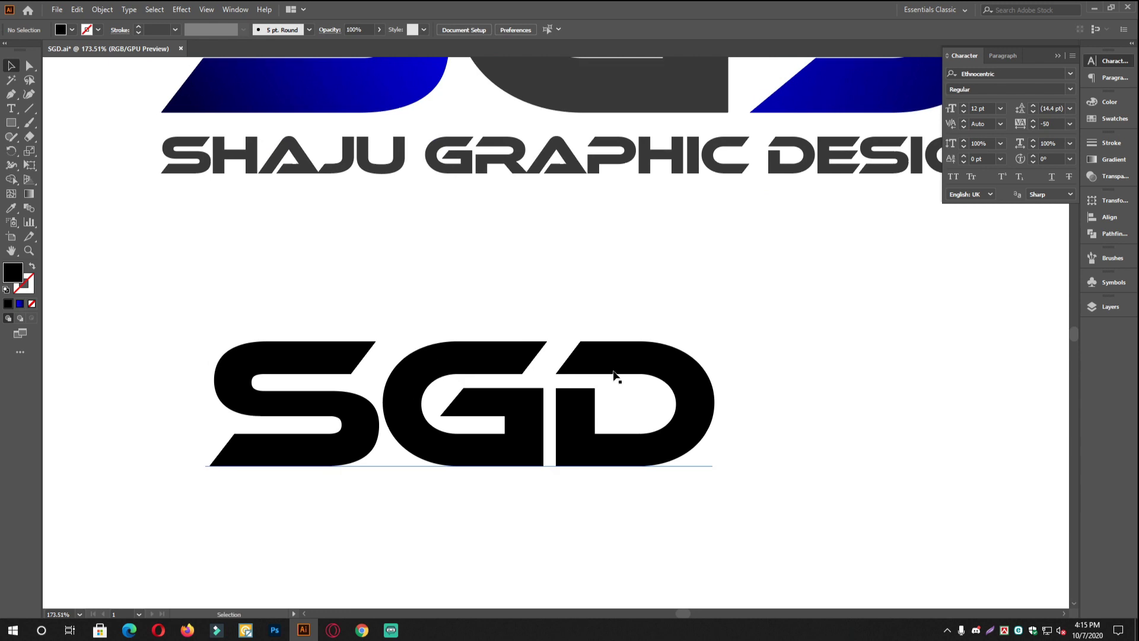
{"action": "scroll", "coordinate": [584, 387], "scroll_direction": "up", "scroll_amount": 2}
{"action": "scroll", "coordinate": [584, 387], "scroll_direction": "down", "scroll_amount": 7}
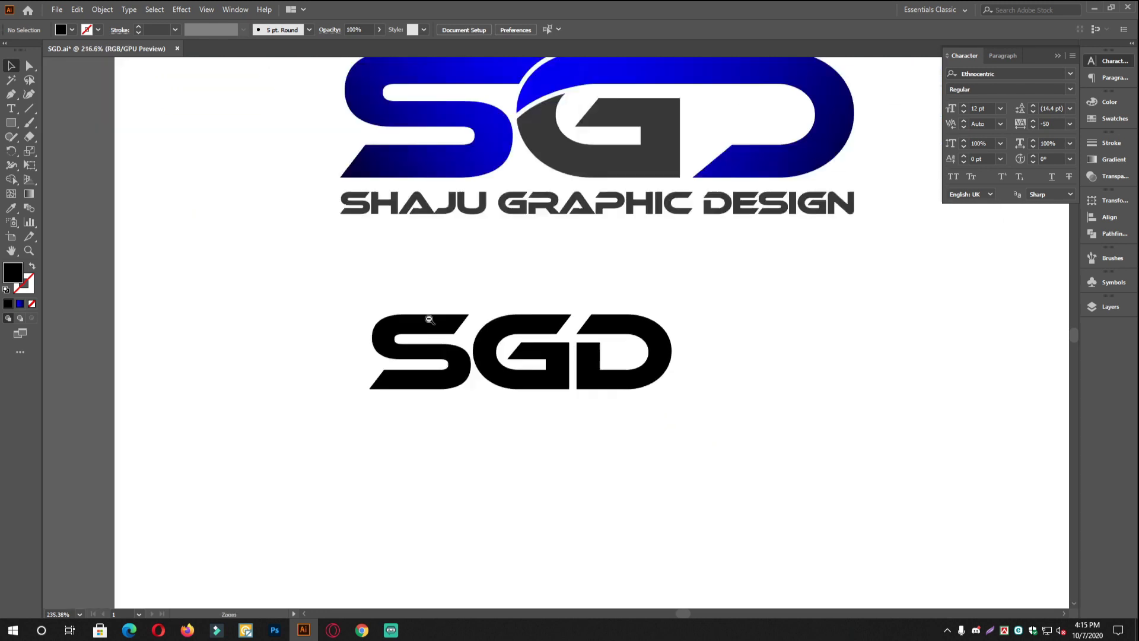
{"action": "left_click", "coordinate": [621, 386]}
{"action": "left_click_drag", "start_coordinate": [621, 387], "coordinate": [640, 437]}
{"action": "scroll", "coordinate": [640, 437], "scroll_direction": "up", "scroll_amount": 5}
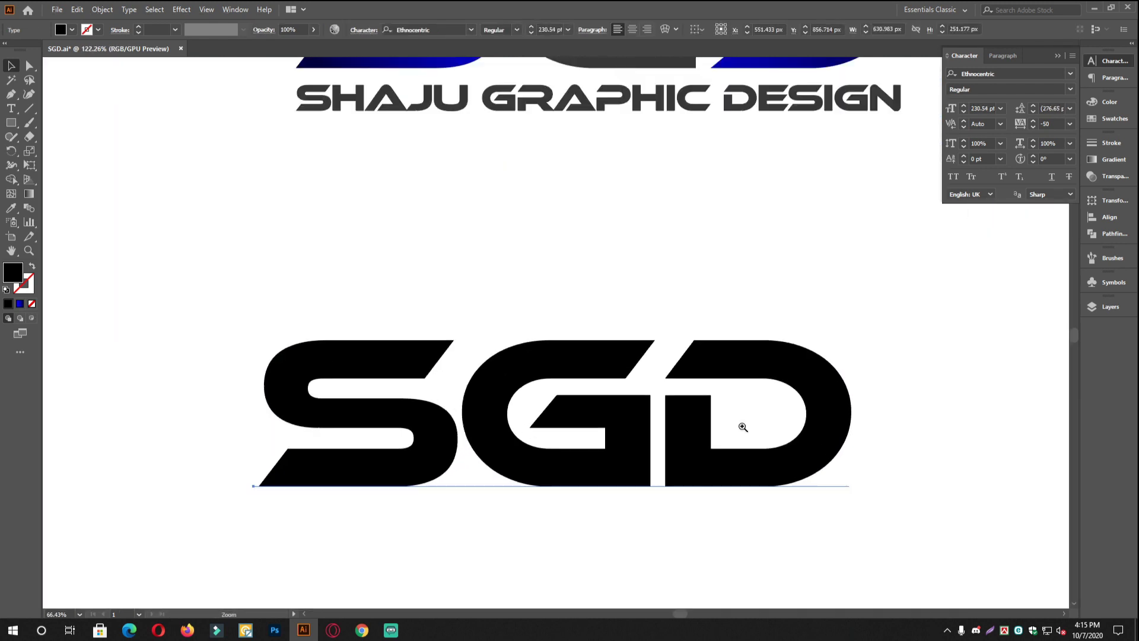
{"action": "left_click", "coordinate": [649, 212]}
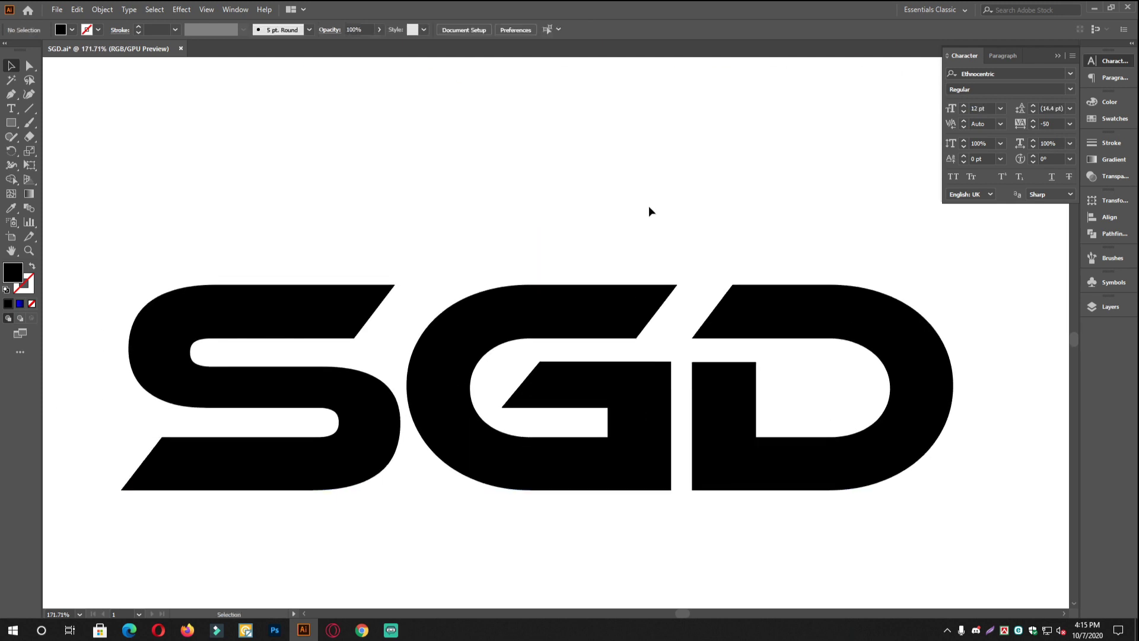
Convert the SGD text to outlines and ungroup it into separate letter shapes.
{"action": "left_click", "coordinate": [593, 316]}
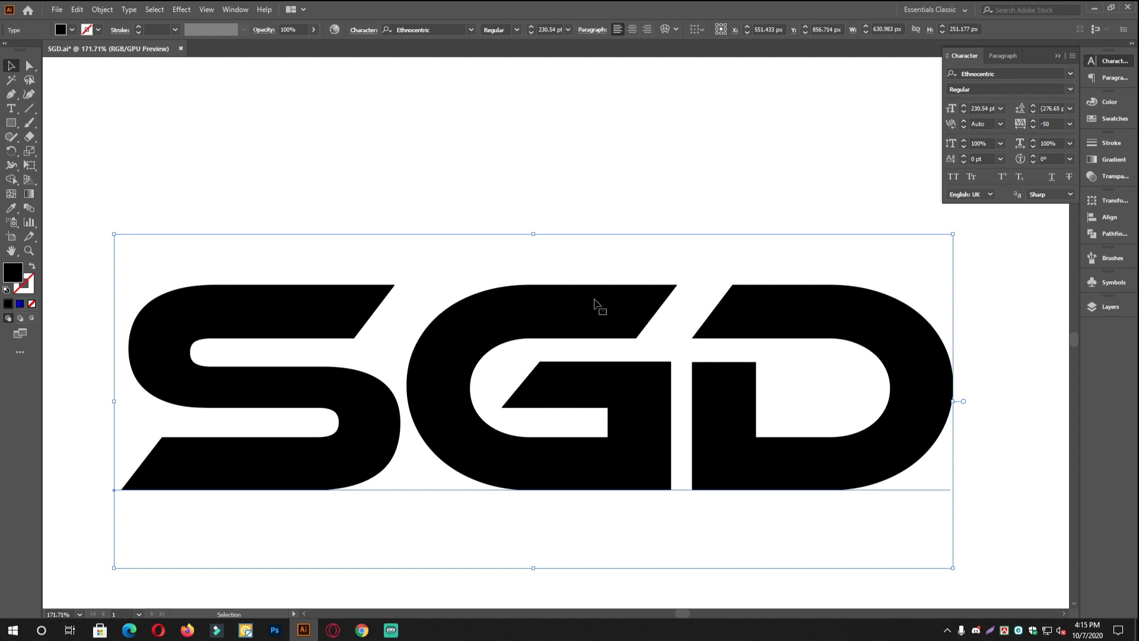
{"action": "key", "text": "ctrl"}
{"action": "key", "text": "ctrl+shift+o"}
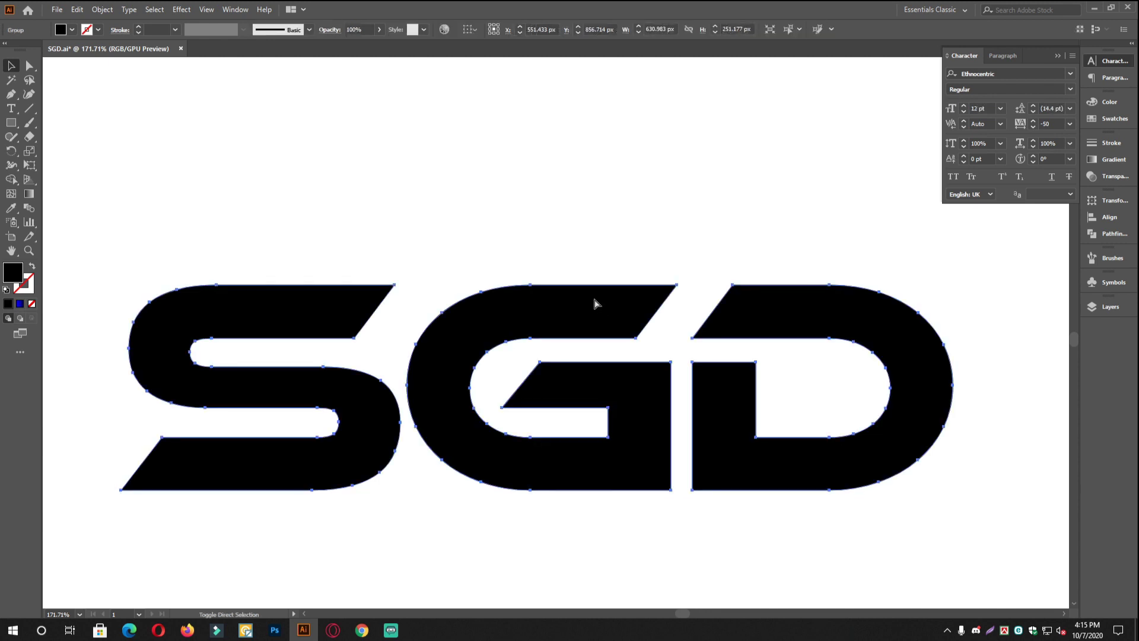
{"action": "right_click", "coordinate": [564, 233]}
{"action": "left_click", "coordinate": [595, 328]}
{"action": "left_click", "coordinate": [580, 219]}
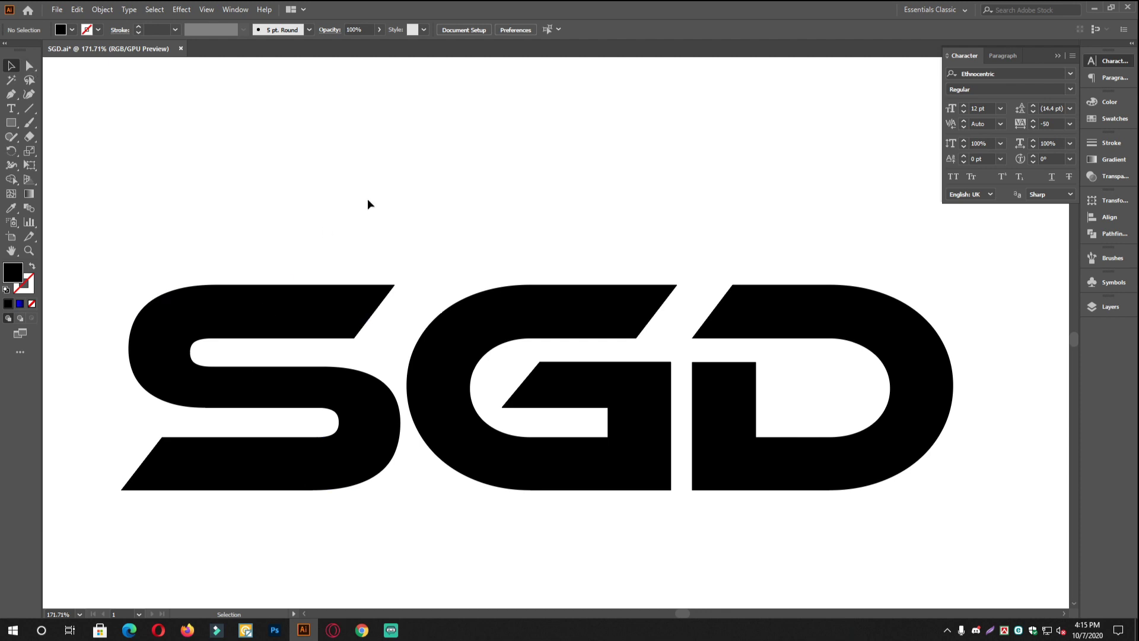
Extend the slanted end of the S's upper arm horizontally so it overlaps the top of the G.
{"action": "left_click_drag", "start_coordinate": [651, 330], "coordinate": [524, 328]}
{"action": "left_click_drag", "start_coordinate": [537, 264], "coordinate": [601, 276]}
{"action": "left_click_drag", "start_coordinate": [586, 446], "coordinate": [547, 341]}
{"action": "left_click_drag", "start_coordinate": [521, 385], "coordinate": [682, 409]}
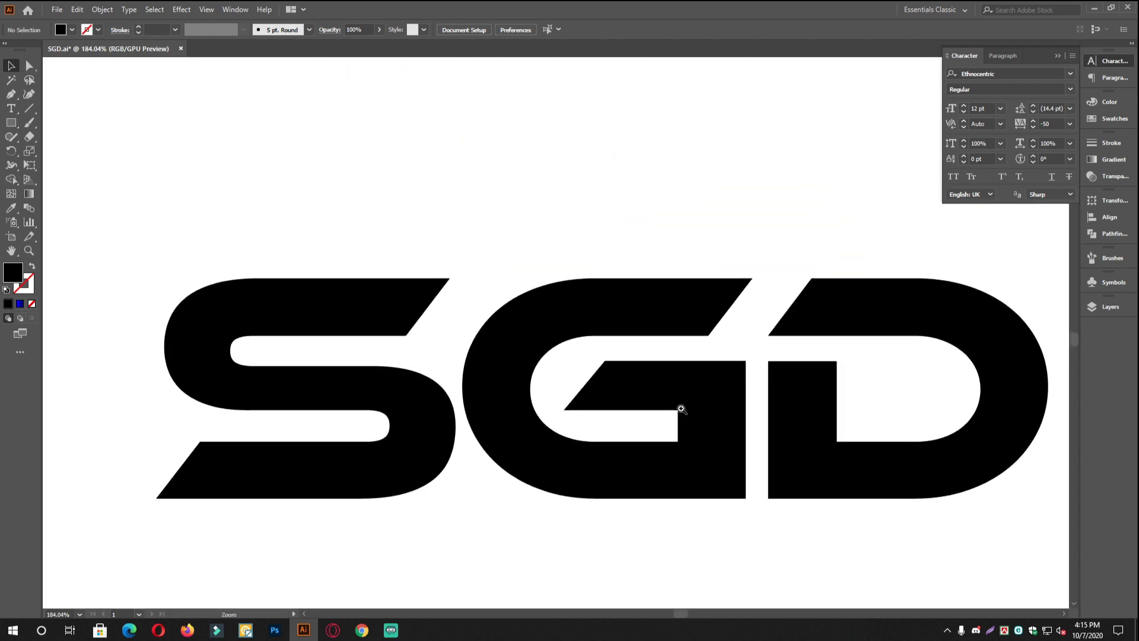
{"action": "left_click_drag", "start_coordinate": [443, 341], "coordinate": [469, 376]}
{"action": "scroll", "coordinate": [469, 377], "scroll_direction": "up", "scroll_amount": 1}
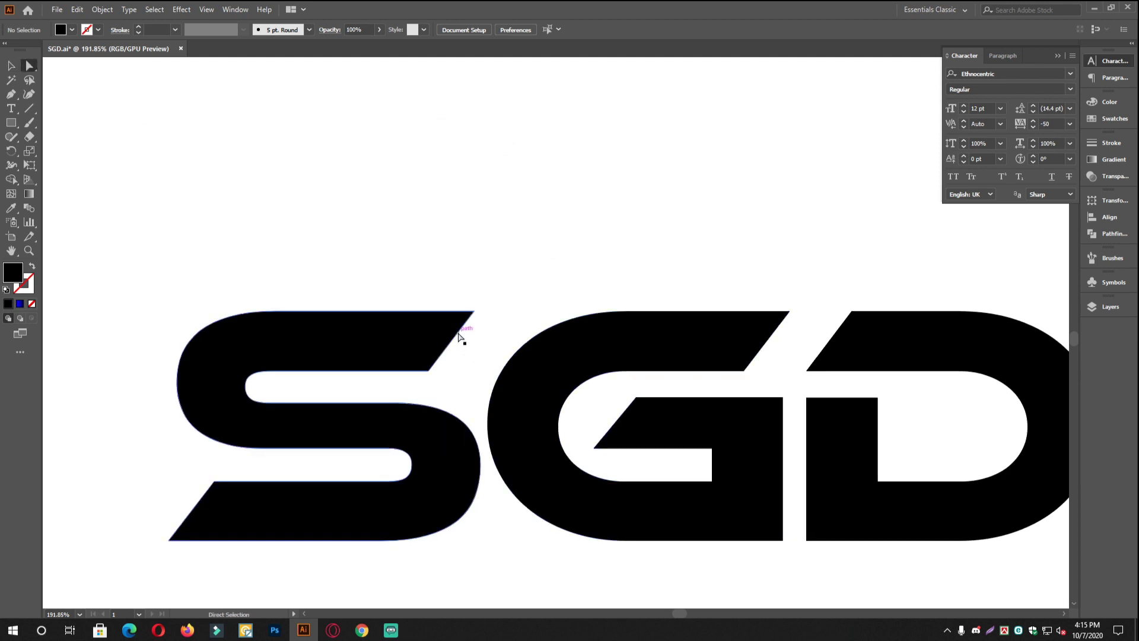
{"action": "left_click_drag", "start_coordinate": [458, 337], "coordinate": [672, 332]}
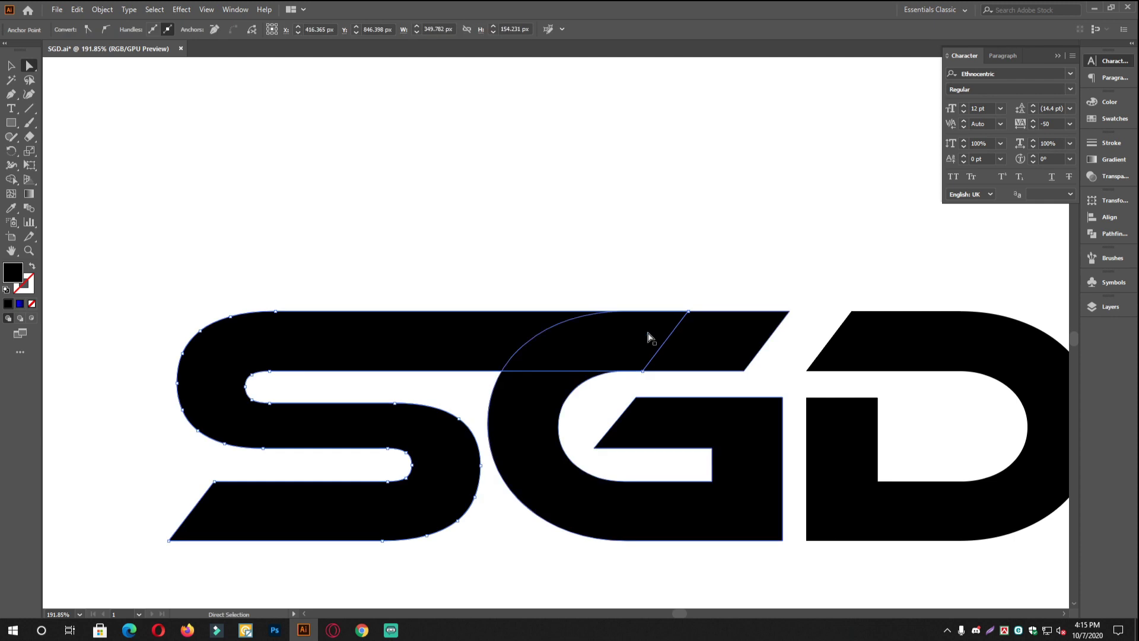
Create an offset path around the G with a 6 px offset, miter joins and a miter limit of 4.
{"action": "left_click", "coordinate": [14, 79]}
{"action": "left_click", "coordinate": [8, 63]}
{"action": "left_click", "coordinate": [534, 432]}
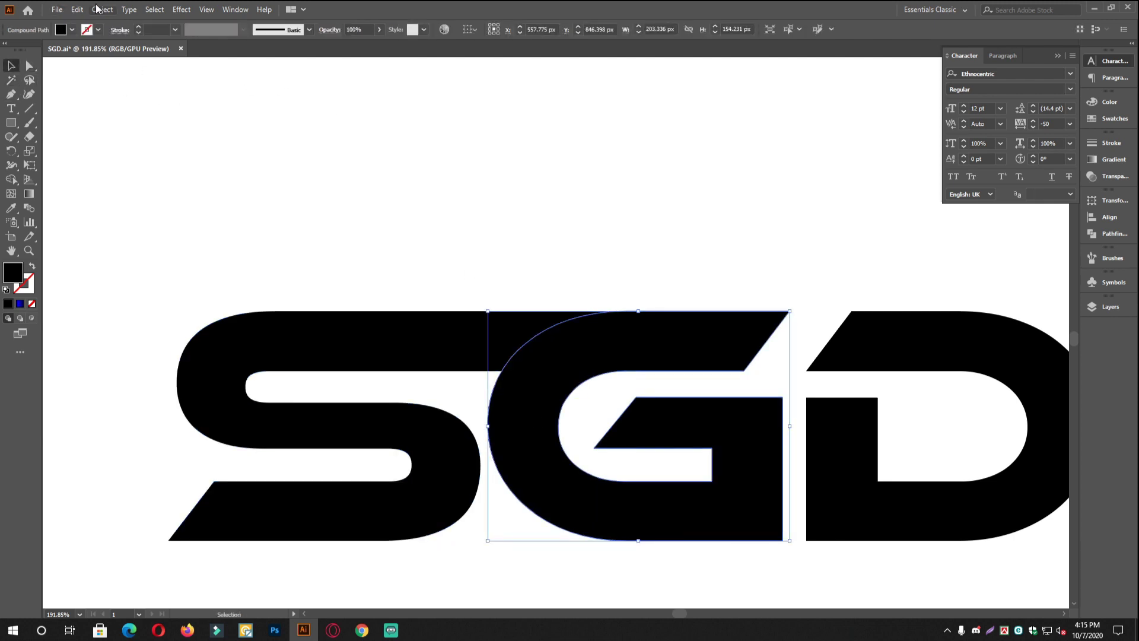
{"action": "left_click", "coordinate": [101, 9]}
{"action": "mouse_move", "coordinate": [153, 292]}
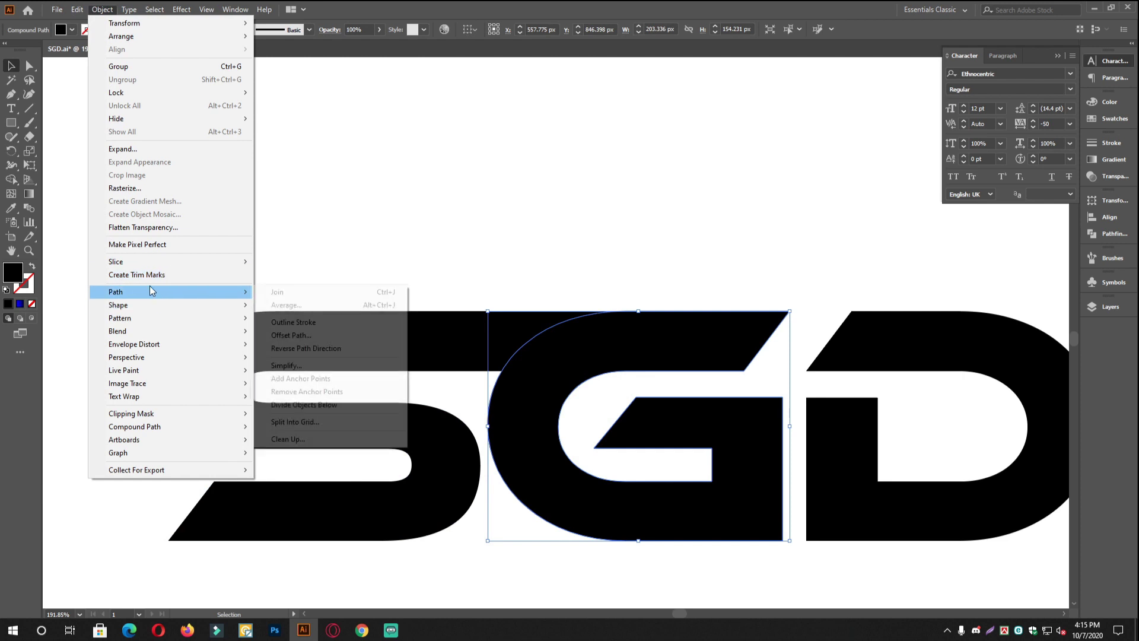
{"action": "left_click", "coordinate": [293, 335]}
{"action": "left_click", "coordinate": [512, 346]}
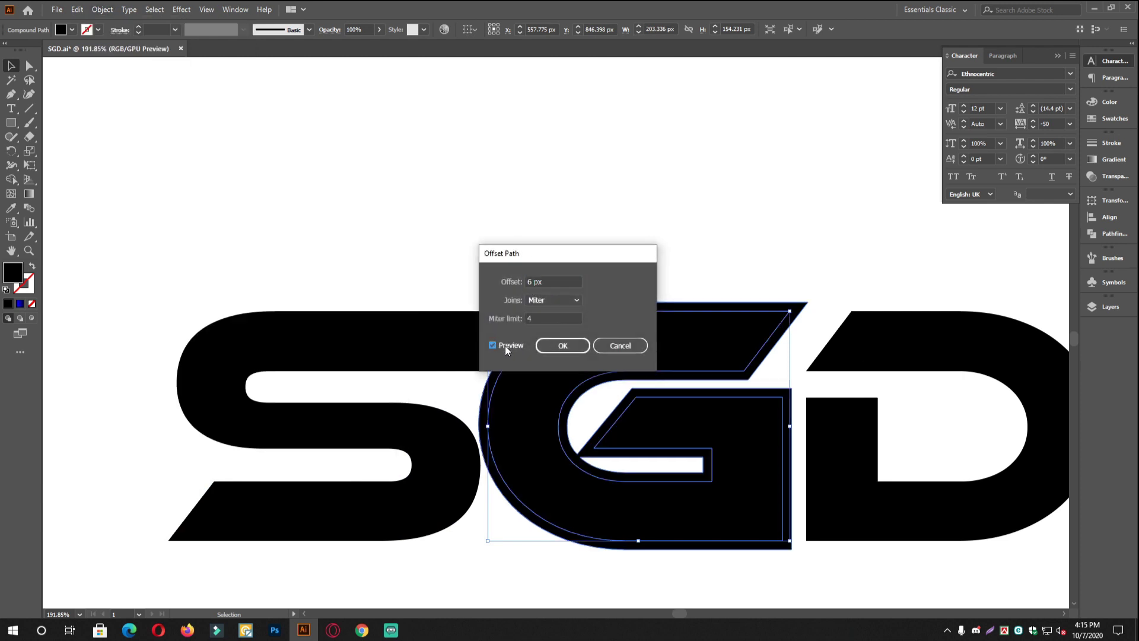
{"action": "left_click_drag", "start_coordinate": [575, 259], "coordinate": [370, 137]}
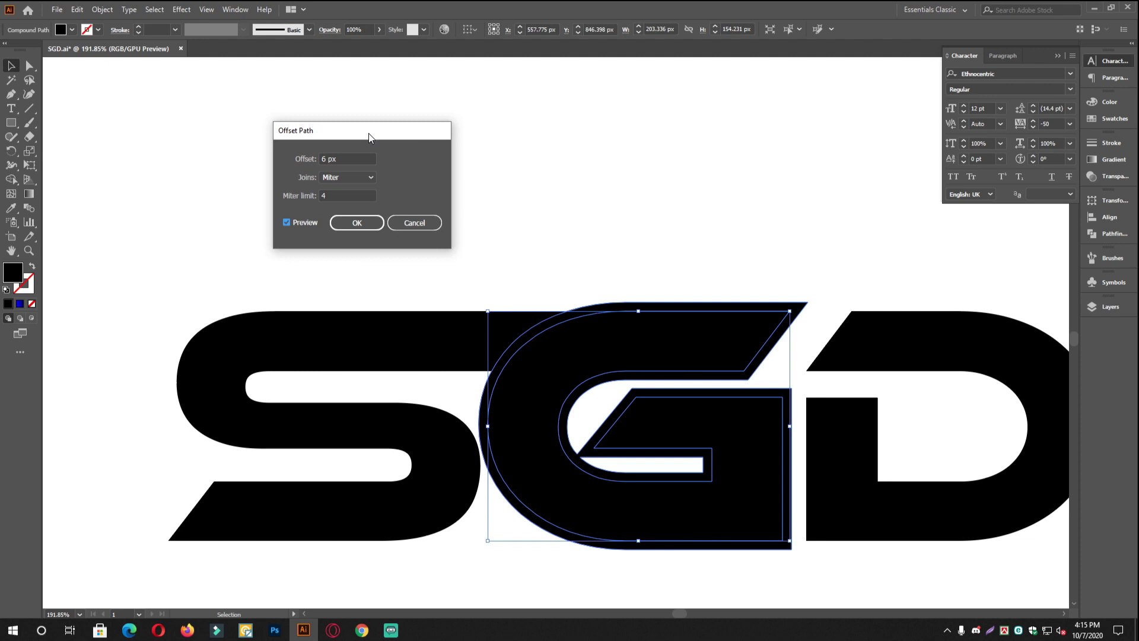
{"action": "left_click", "coordinate": [362, 156]}
{"action": "key", "text": "Up"}
{"action": "key", "text": "Up"}
{"action": "key", "text": "Up"}
{"action": "key", "text": "Up"}
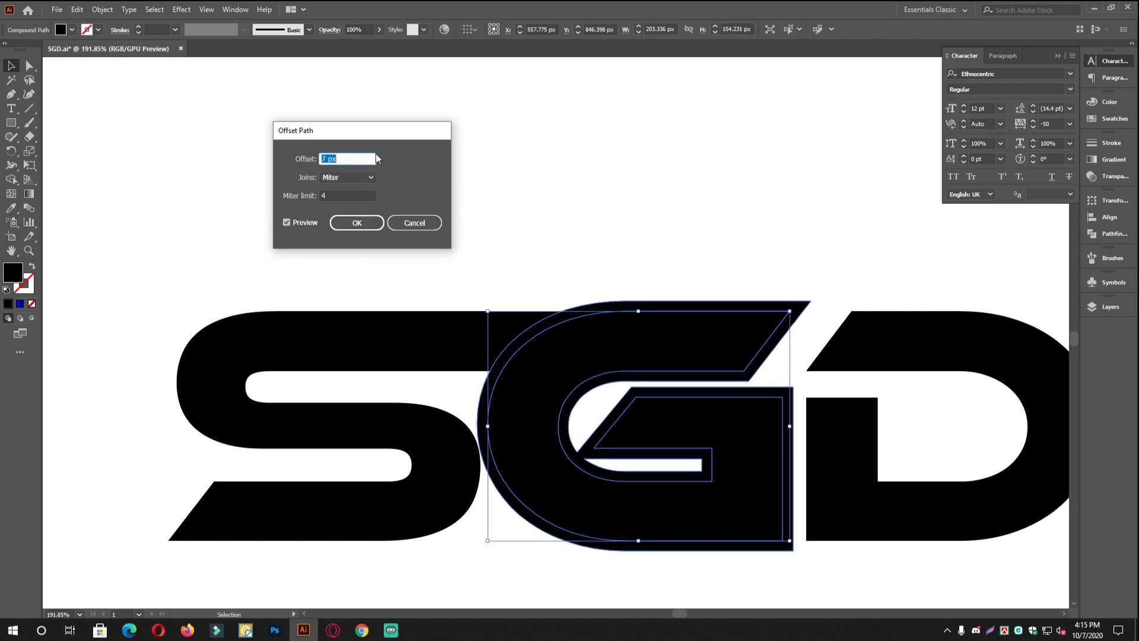
{"action": "key", "text": "Down"}
{"action": "key", "text": "Down"}
{"action": "key", "text": "Down"}
{"action": "key", "text": "Down"}
{"action": "key", "text": "Down"}
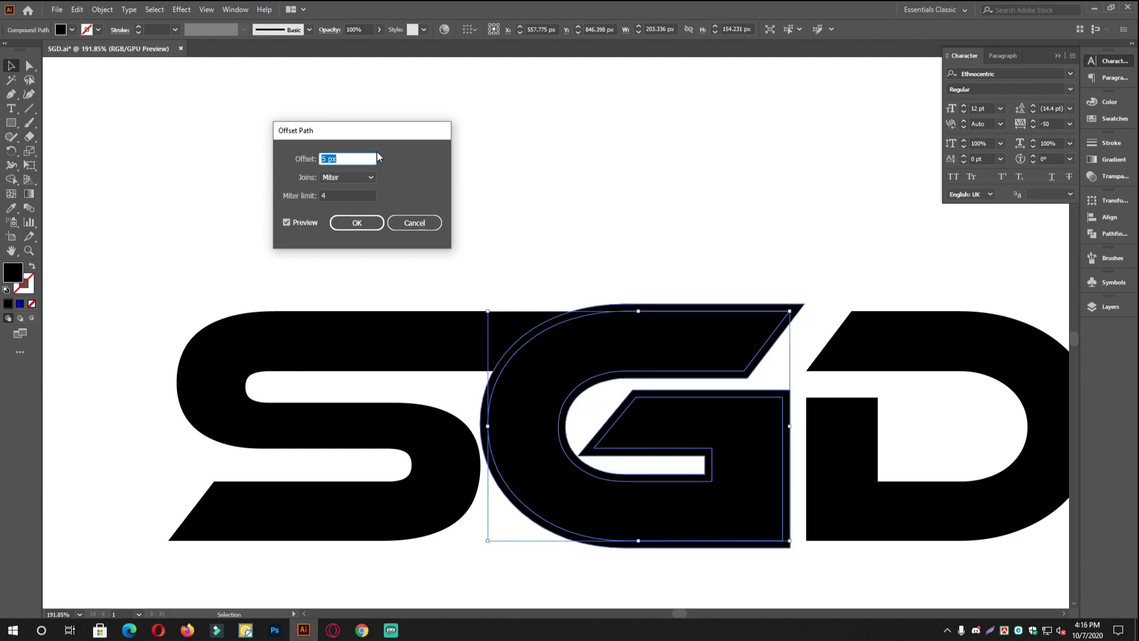
{"action": "key", "text": "Up"}
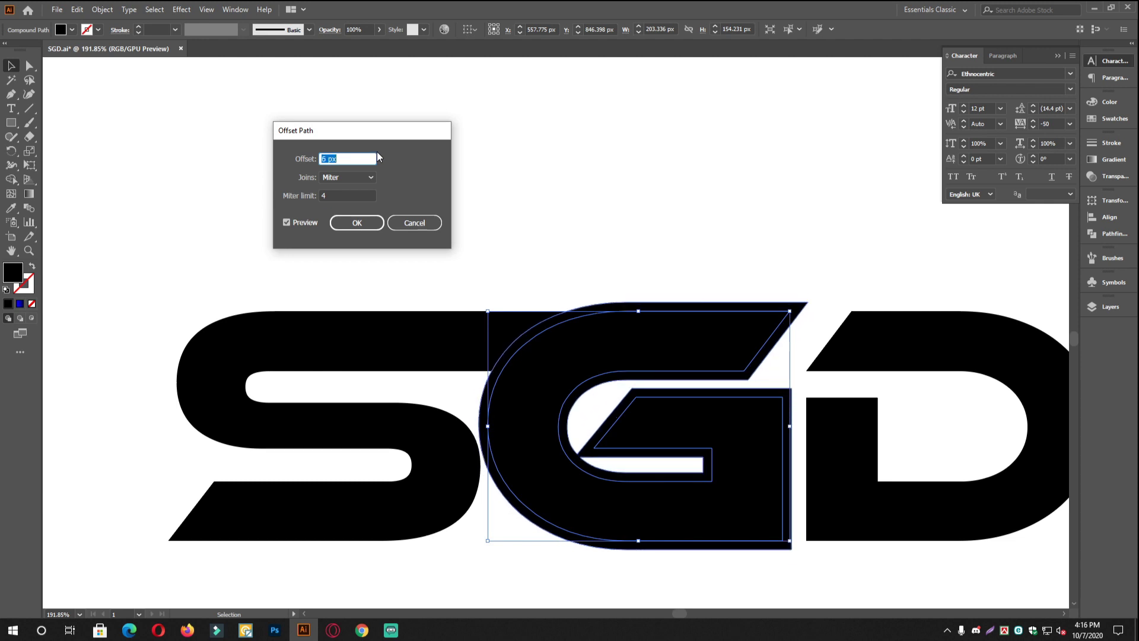
{"action": "left_click", "coordinate": [356, 222]}
Swap fill and stroke on the G and its offset path to leave black 1 pt outlines without fill.
{"action": "left_click_drag", "start_coordinate": [648, 348], "coordinate": [687, 348]}
{"action": "key", "text": "a"}
{"action": "key", "text": "v"}
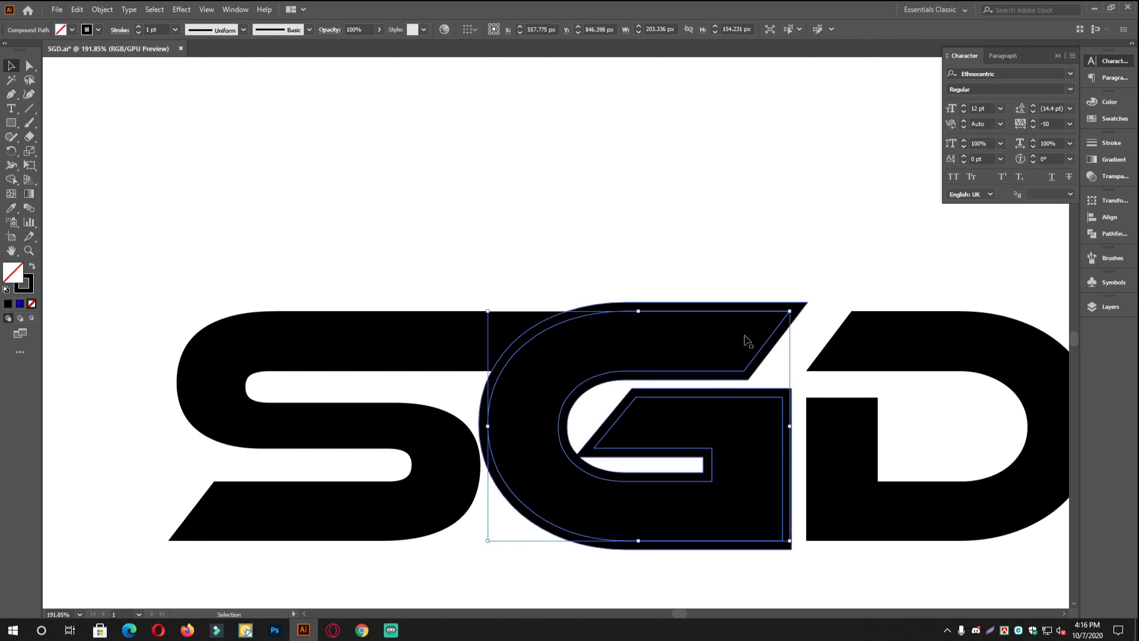
{"action": "left_click", "coordinate": [732, 356]}
{"action": "left_click", "coordinate": [32, 267]}
{"action": "left_click", "coordinate": [445, 229]}
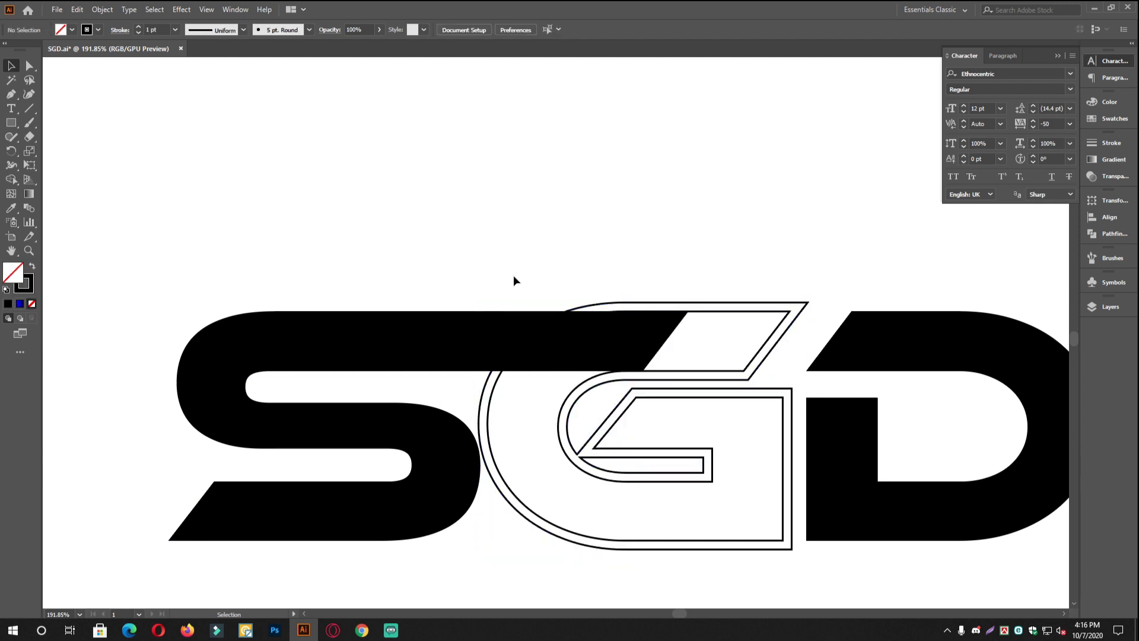
Divide the S with the G's outer offset path using the Pathfinder Divide operation.
{"action": "scroll", "coordinate": [611, 368], "scroll_direction": "up", "scroll_amount": 1}
{"action": "left_click", "coordinate": [765, 300]}
{"action": "key", "text": "space"}
{"action": "mouse_move", "coordinate": [807, 327]}
{"action": "left_mouse_down"}
{"action": "mouse_move", "coordinate": [765, 321]}
{"action": "mouse_move", "coordinate": [787, 318]}
{"action": "left_mouse_up"}
{"action": "key", "text": "ctrl+space"}
{"action": "left_click", "coordinate": [795, 298]}
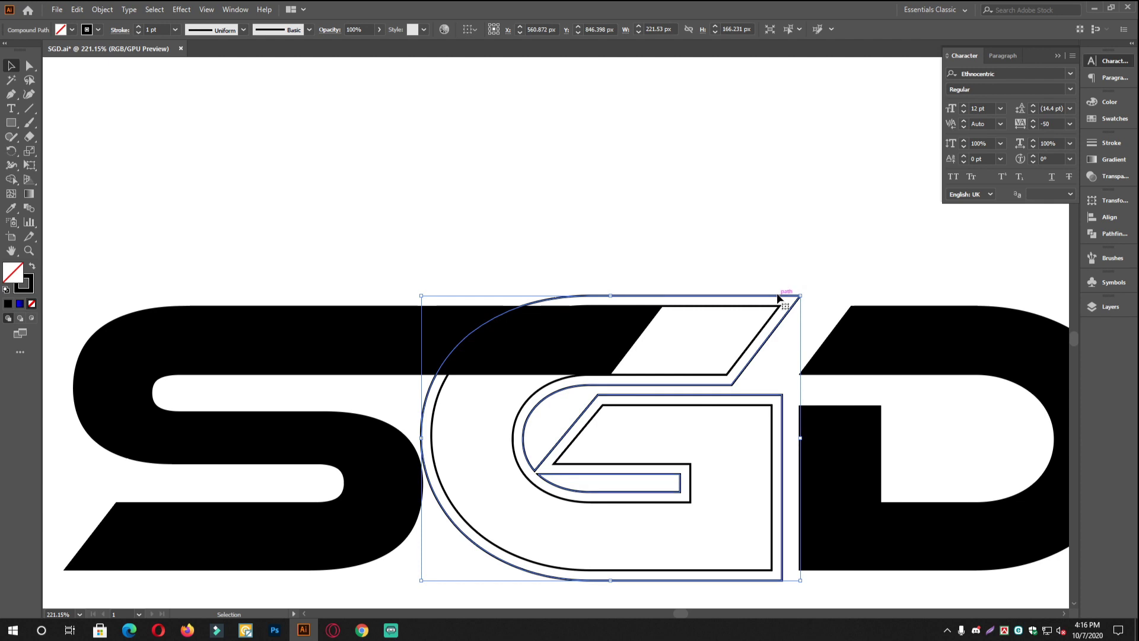
{"action": "left_click", "coordinate": [332, 329], "text": "shift"}
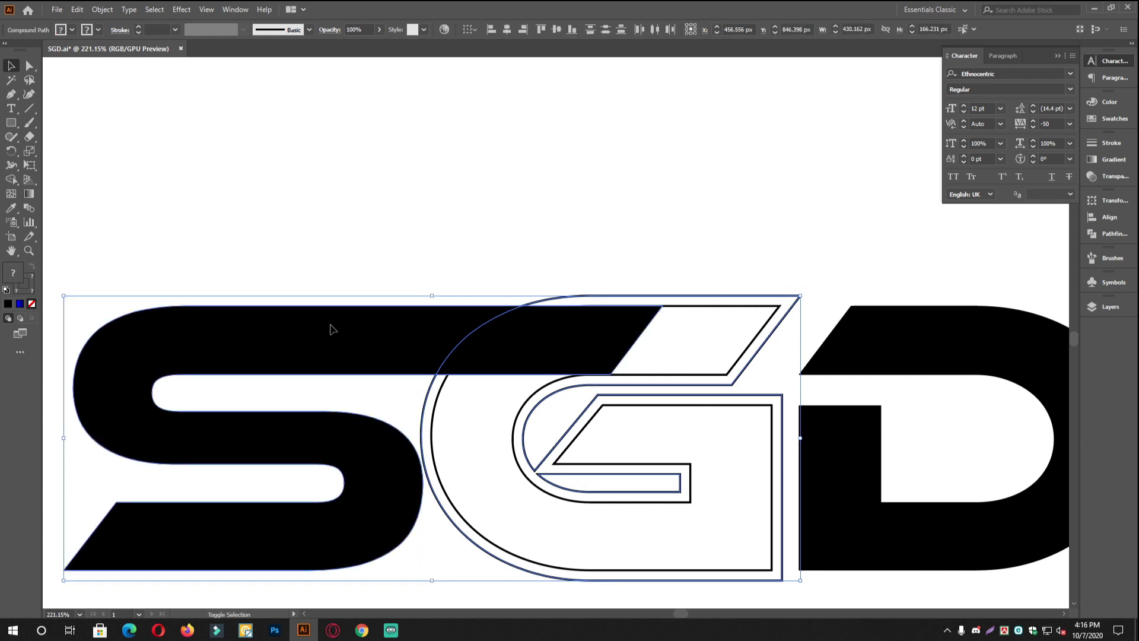
{"action": "left_click", "coordinate": [1115, 234]}
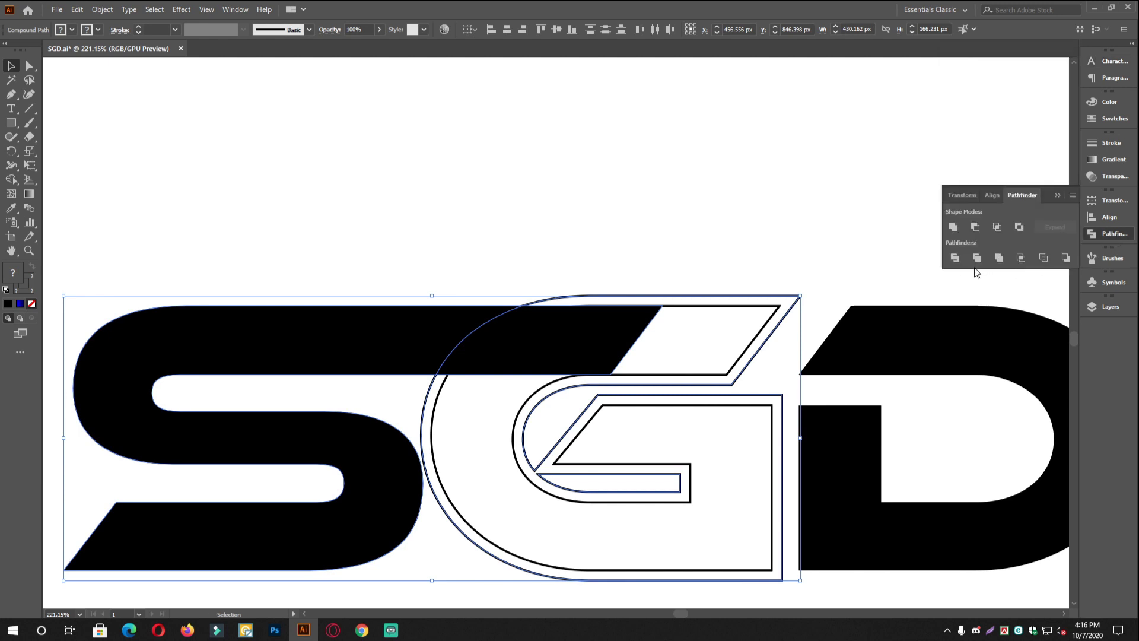
{"action": "left_click", "coordinate": [955, 259]}
Ungroup the divided pieces and delete the part of the S overlapping the G and the leftover offset pieces.
{"action": "right_click", "coordinate": [423, 208]}
{"action": "left_click", "coordinate": [451, 304]}
{"action": "left_click", "coordinate": [494, 242]}
{"action": "left_click_drag", "start_coordinate": [552, 358], "coordinate": [746, 153]}
{"action": "key", "text": "Delete"}
{"action": "key", "text": "Delete"}
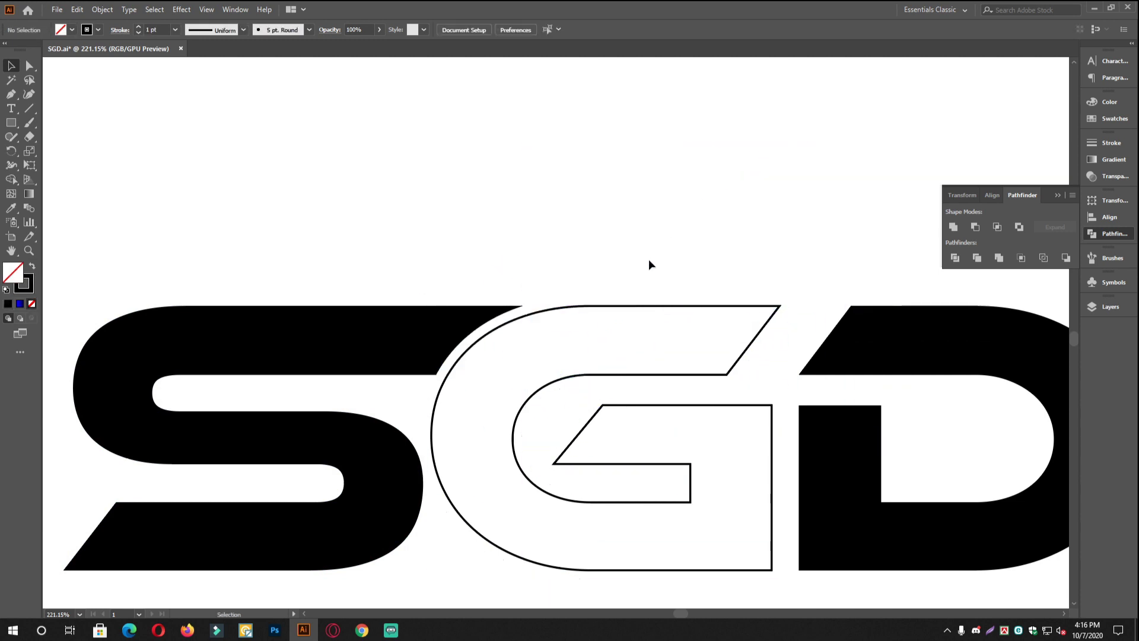
Swap the G's stroke and fill to make it solid black without an outline.
{"action": "left_click_drag", "start_coordinate": [550, 330], "coordinate": [478, 303]}
{"action": "left_click_drag", "start_coordinate": [622, 318], "coordinate": [571, 314]}
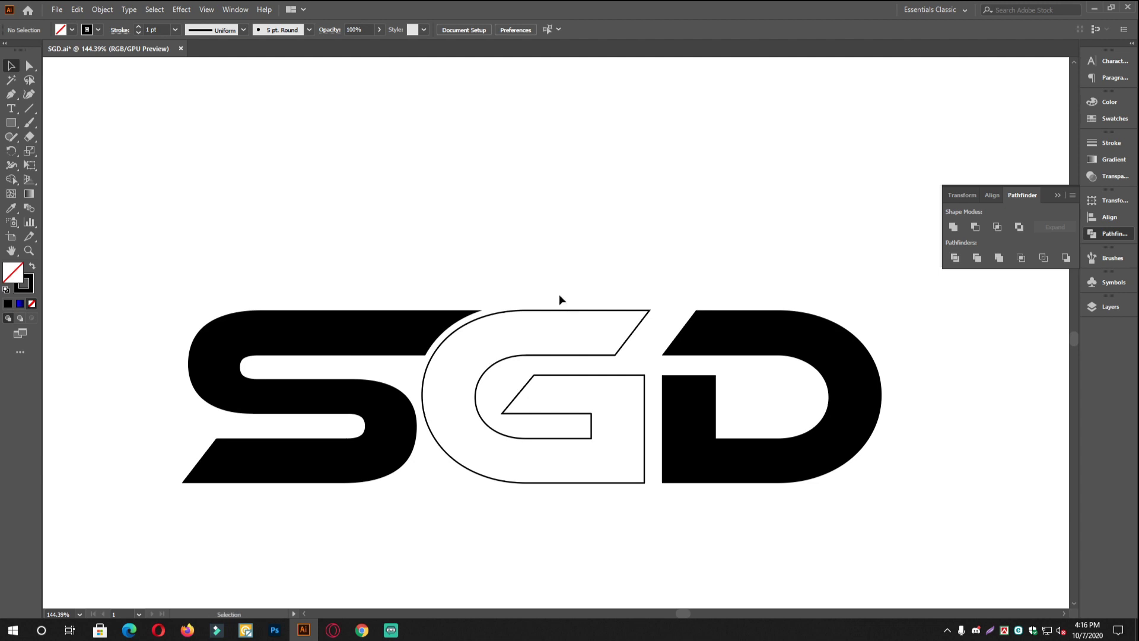
{"action": "left_click", "coordinate": [561, 309]}
{"action": "left_click", "coordinate": [32, 267]}
{"action": "left_click", "coordinate": [582, 221]}
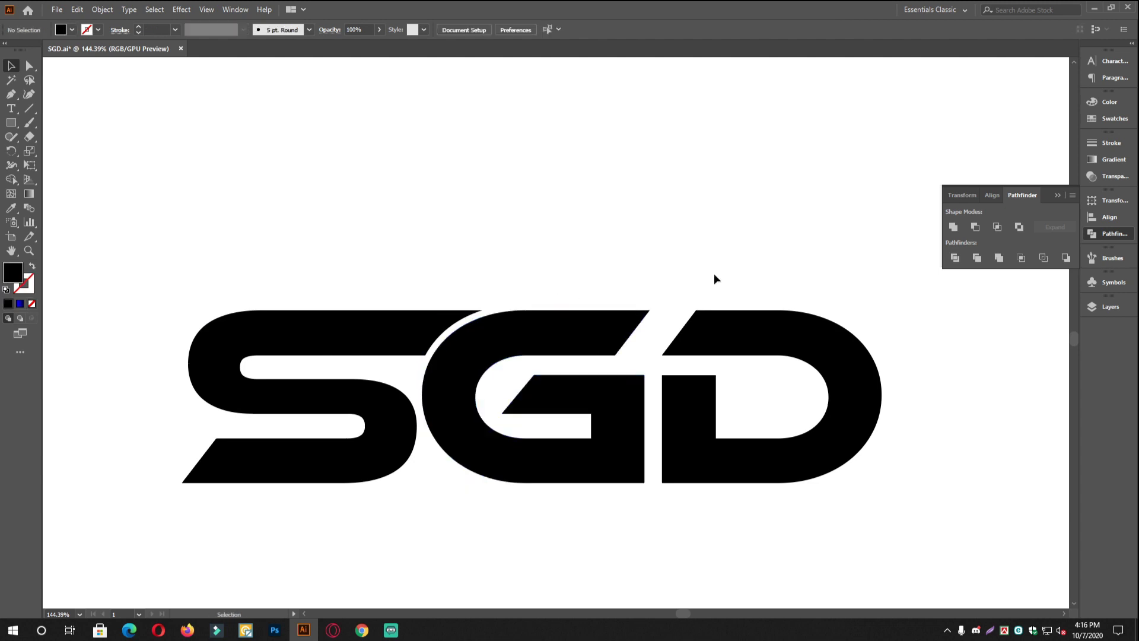
Extend the slanted end of the G's upper arm horizontally until it overlaps the start of the D's top bar.
{"action": "scroll", "coordinate": [583, 221], "scroll_direction": "down", "scroll_amount": 3}
{"action": "key", "text": "z"}
{"action": "left_click_drag", "start_coordinate": [635, 460], "coordinate": [600, 383]}
{"action": "left_click_drag", "start_coordinate": [593, 378], "coordinate": [641, 349]}
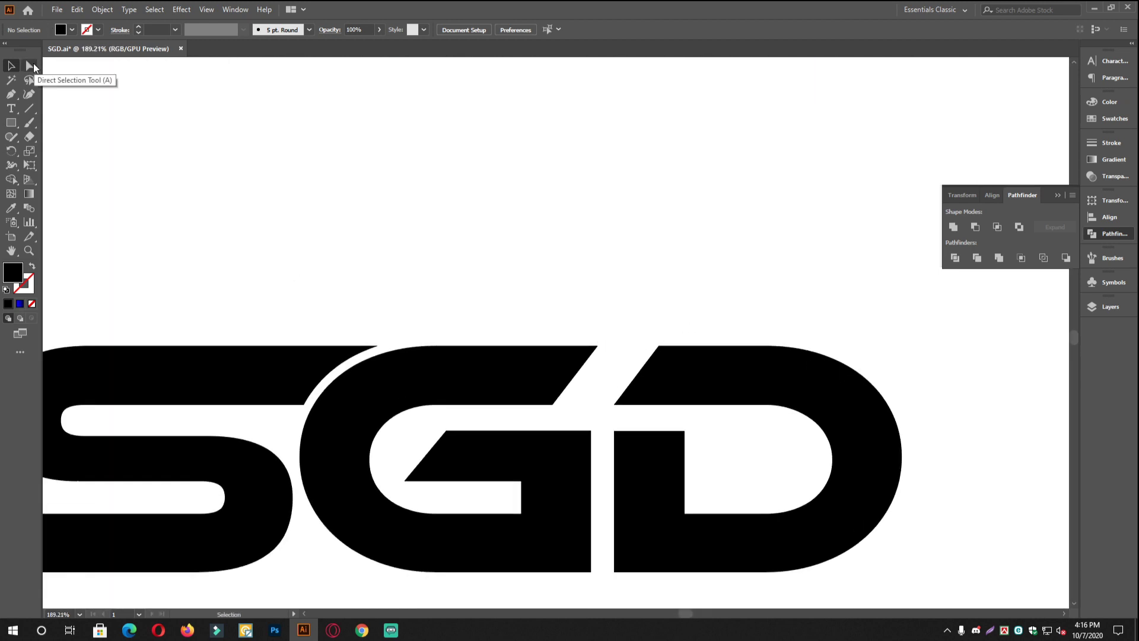
{"action": "left_click", "coordinate": [31, 66]}
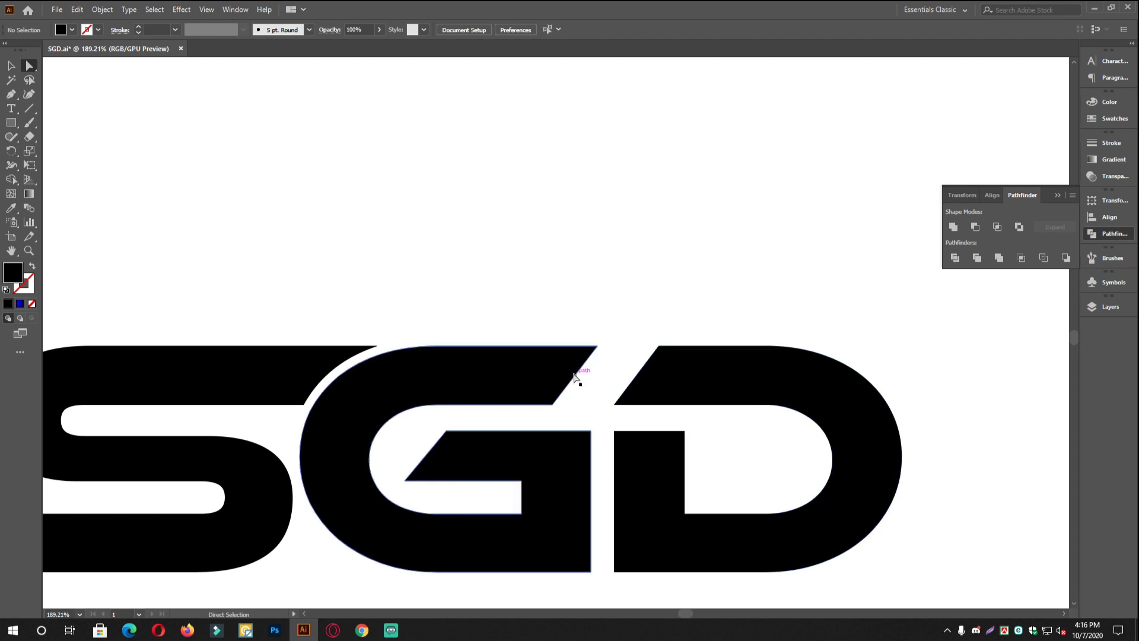
{"action": "left_click_drag", "start_coordinate": [581, 375], "coordinate": [725, 378]}
{"action": "left_click_drag", "start_coordinate": [764, 422], "coordinate": [741, 378]}
{"action": "left_click", "coordinate": [12, 65]}
{"action": "left_click", "coordinate": [290, 114]}
Delete the two upper anchor points of the D's vertical stem and close the open path with a diagonal edge.
{"action": "left_click", "coordinate": [29, 66]}
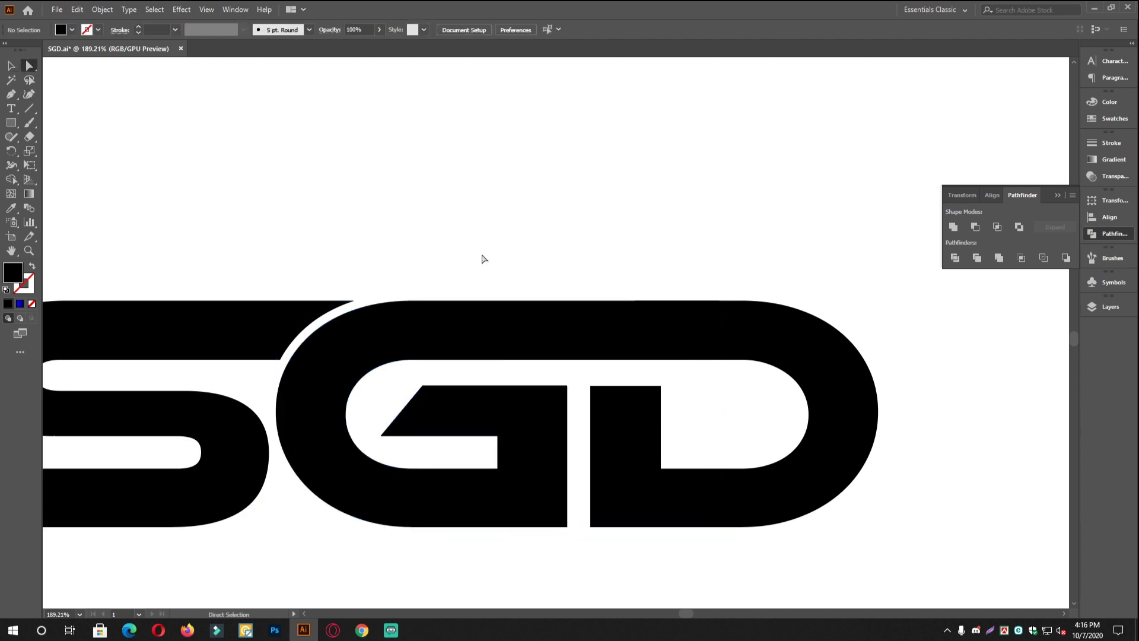
{"action": "left_click_drag", "start_coordinate": [583, 374], "coordinate": [679, 406]}
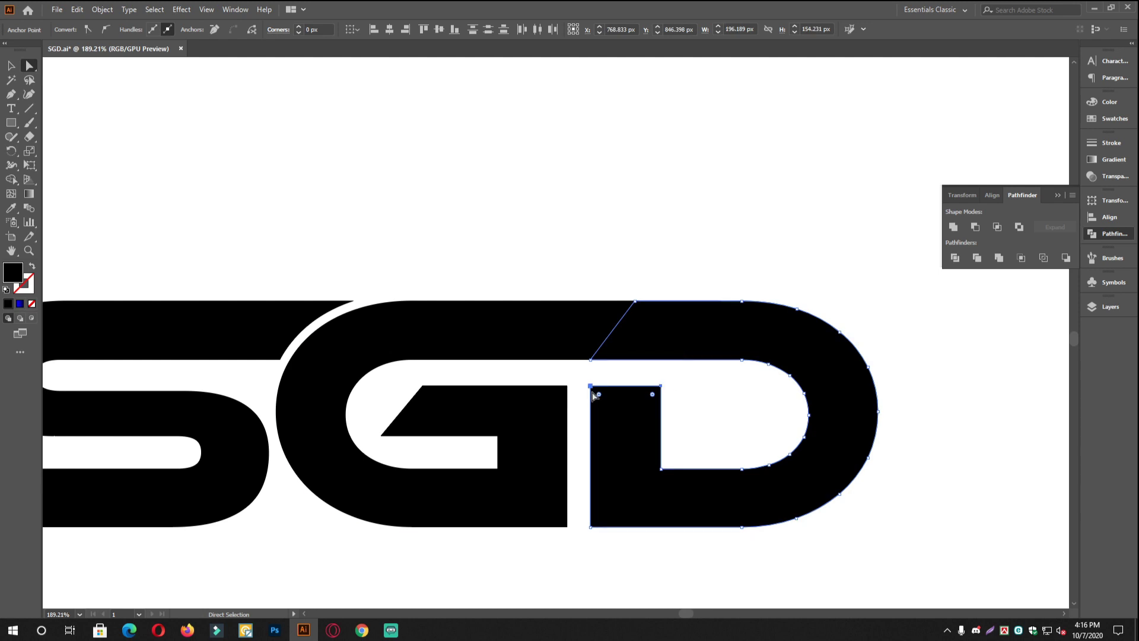
{"action": "key", "text": "Delete"}
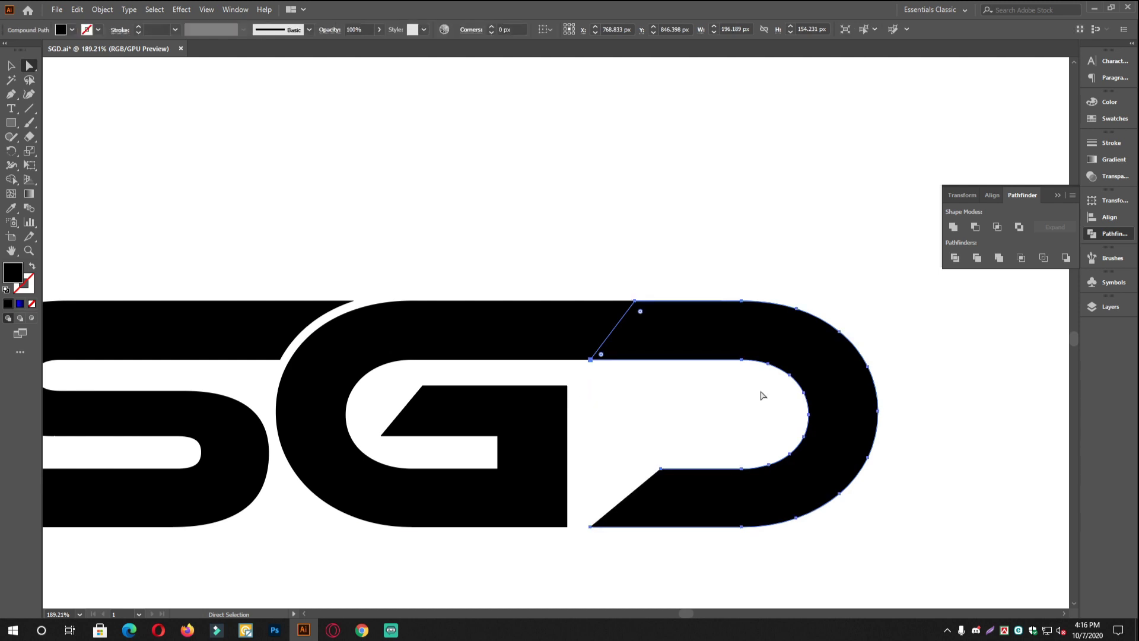
{"action": "left_click", "coordinate": [12, 95]}
{"action": "left_click_drag", "start_coordinate": [663, 470], "coordinate": [591, 527]}
{"action": "left_click", "coordinate": [14, 66]}
{"action": "left_click", "coordinate": [818, 305]}
Unite the overlapping G and D into one shape with the Pathfinder.
{"action": "left_click_drag", "start_coordinate": [743, 329], "coordinate": [698, 300]}
{"action": "left_click_drag", "start_coordinate": [575, 285], "coordinate": [680, 354]}
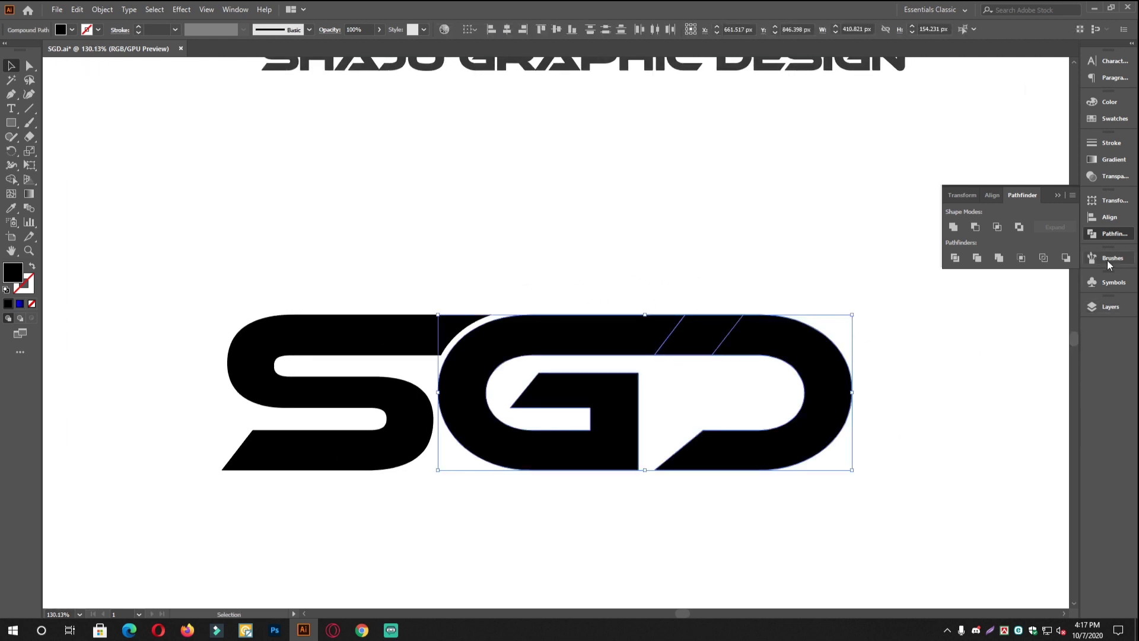
{"action": "left_click", "coordinate": [957, 223]}
{"action": "left_click", "coordinate": [631, 248]}
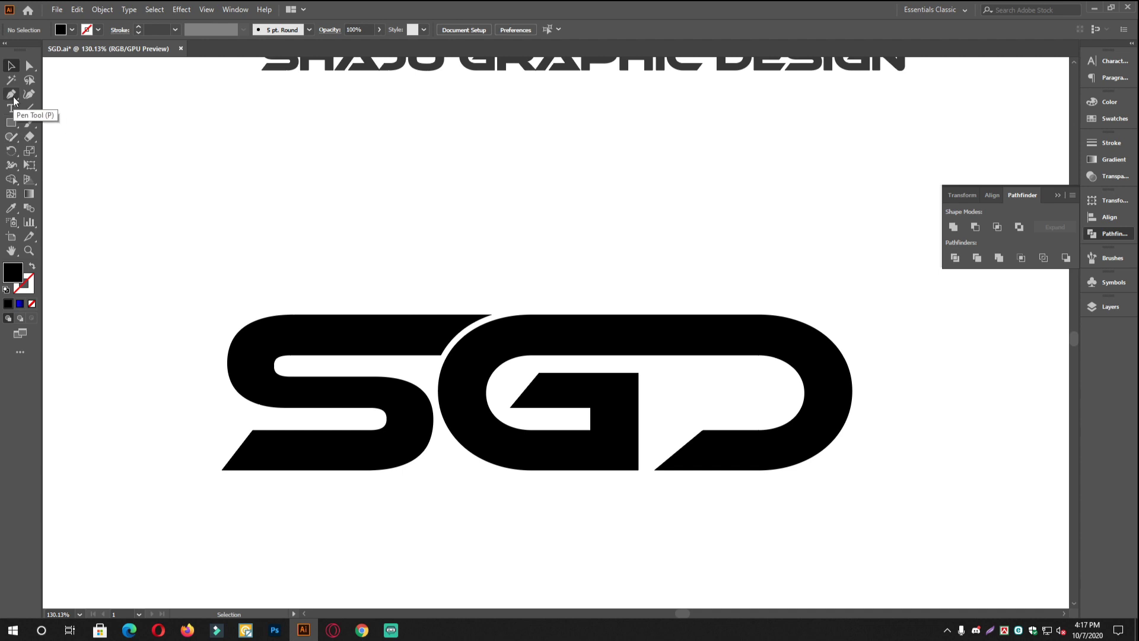
Examine the curved cut on the finished blue reference logo and the anchor points along the black G's inner curve.
{"action": "scroll", "coordinate": [560, 272], "scroll_direction": "up", "scroll_amount": 5}
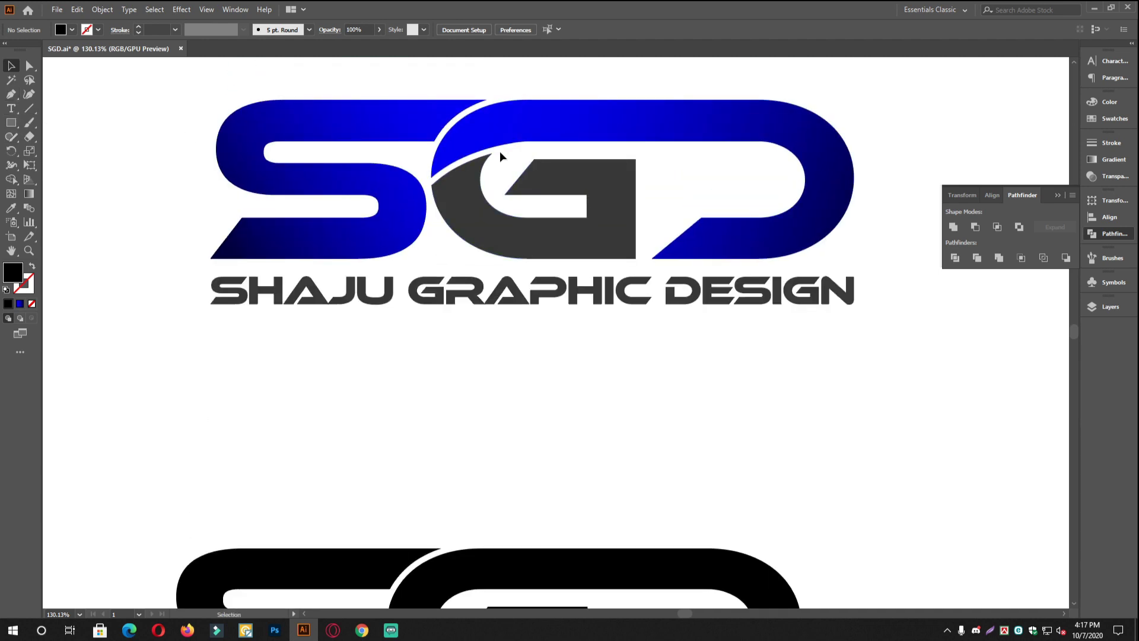
{"action": "left_click_drag", "start_coordinate": [595, 281], "coordinate": [595, 114]}
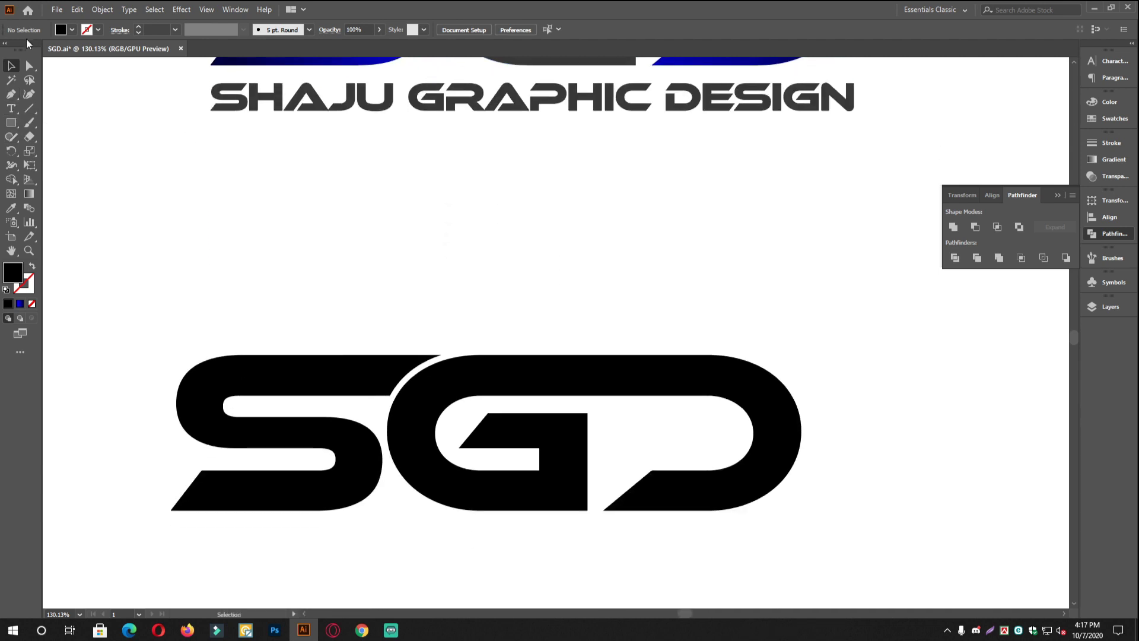
{"action": "left_click", "coordinate": [16, 96]}
{"action": "scroll", "coordinate": [573, 356], "scroll_direction": "up", "scroll_amount": 5}
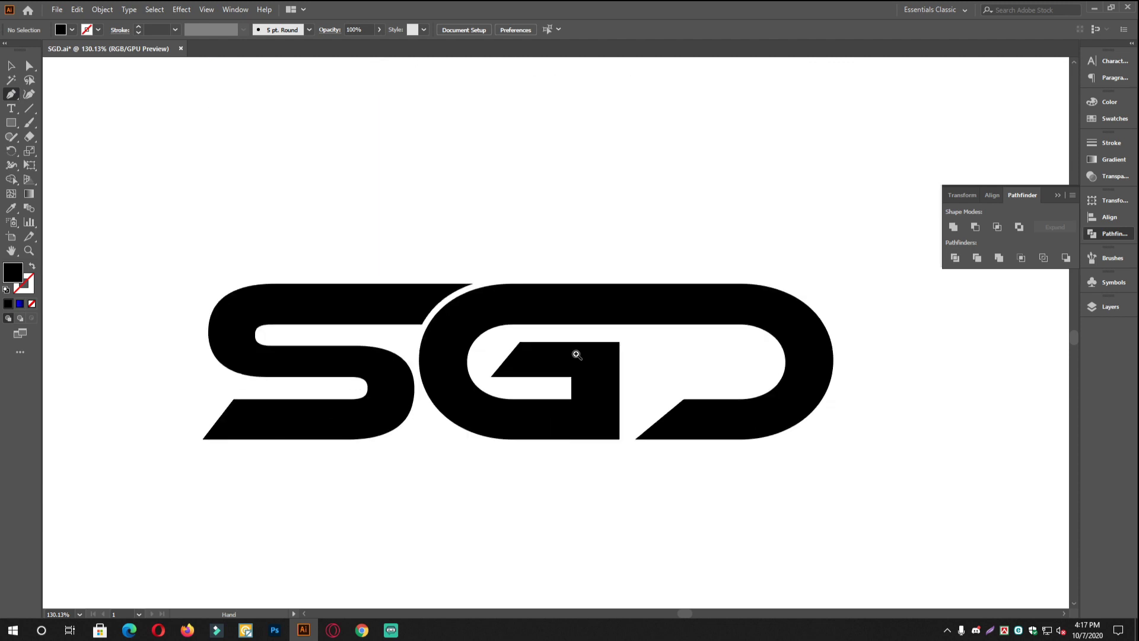
{"action": "scroll", "coordinate": [695, 381], "scroll_direction": "down", "scroll_amount": 2}
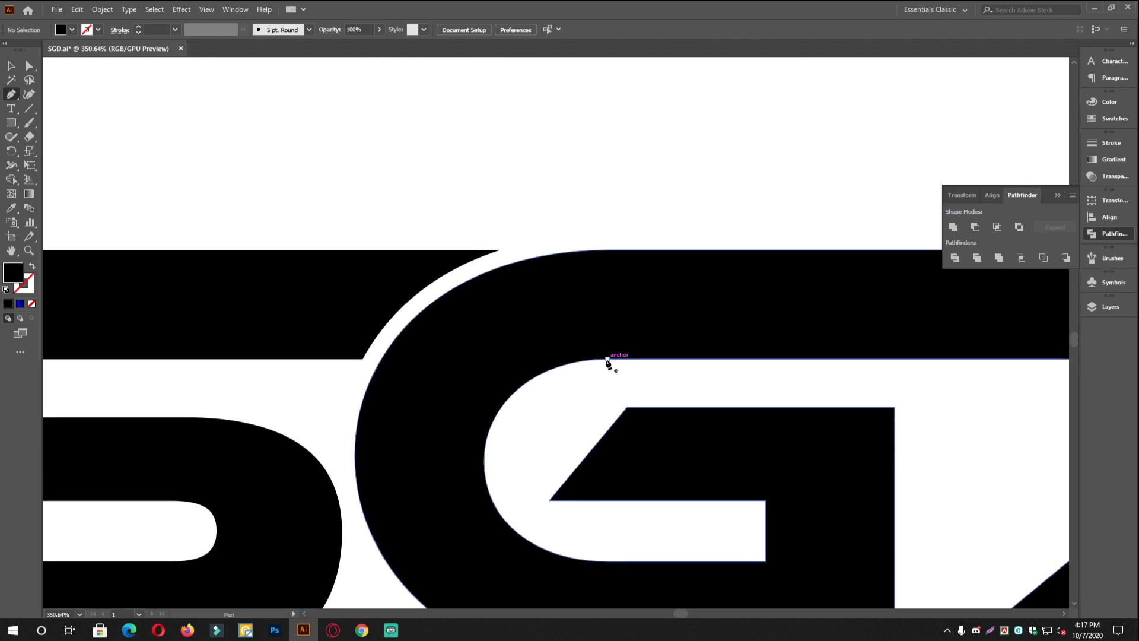
{"action": "left_click", "coordinate": [29, 65]}
{"action": "left_click", "coordinate": [664, 328]}
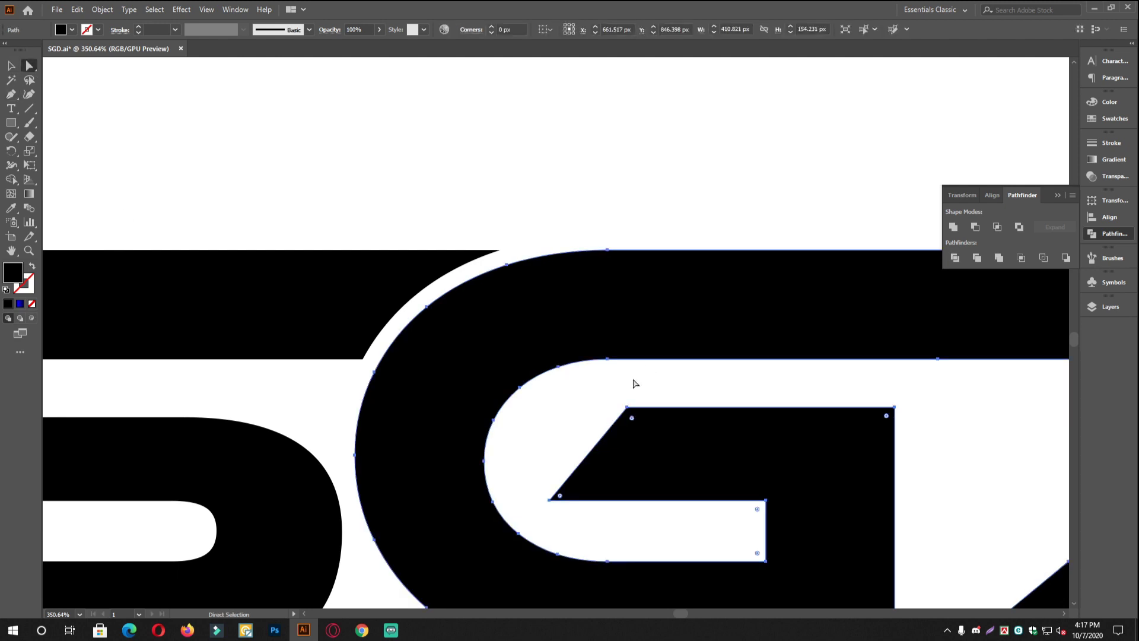
{"action": "scroll", "coordinate": [608, 367], "scroll_direction": "up", "scroll_amount": 5}
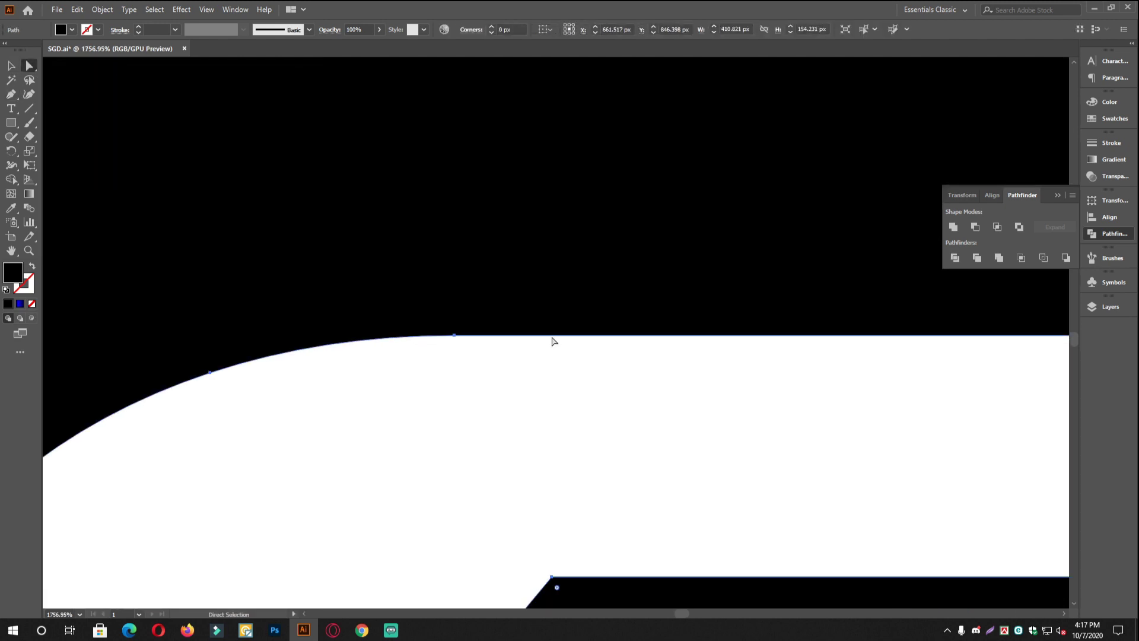
{"action": "left_click_drag", "start_coordinate": [585, 331], "coordinate": [561, 331]}
{"action": "left_click_drag", "start_coordinate": [687, 345], "coordinate": [644, 335]}
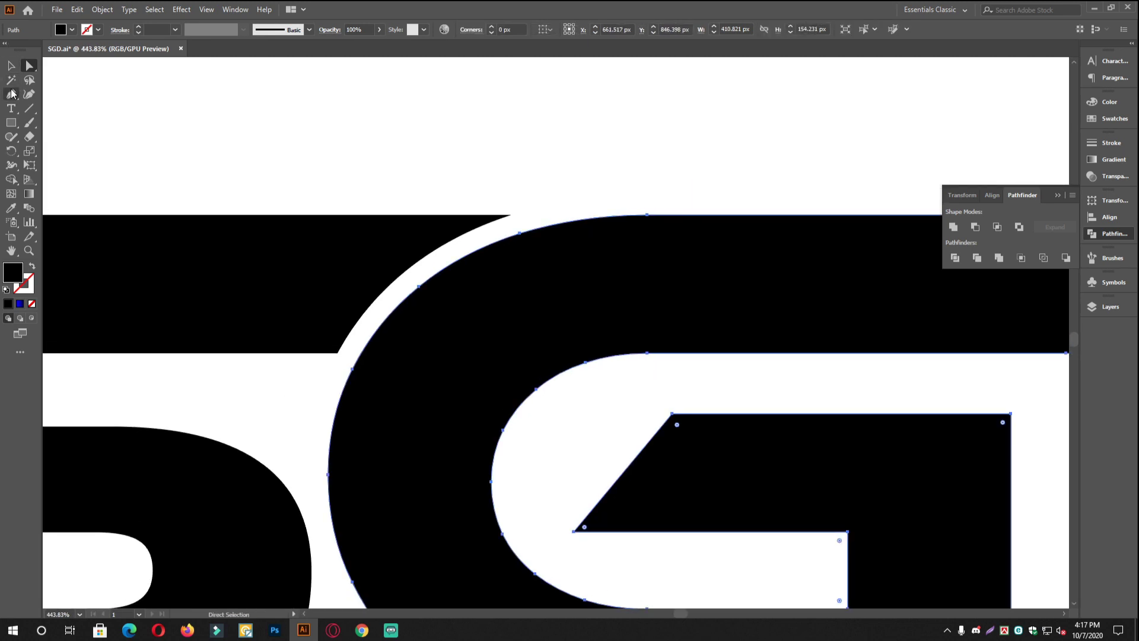
{"action": "left_click", "coordinate": [12, 93]}
{"action": "left_click", "coordinate": [7, 68]}
{"action": "left_click", "coordinate": [618, 114]}
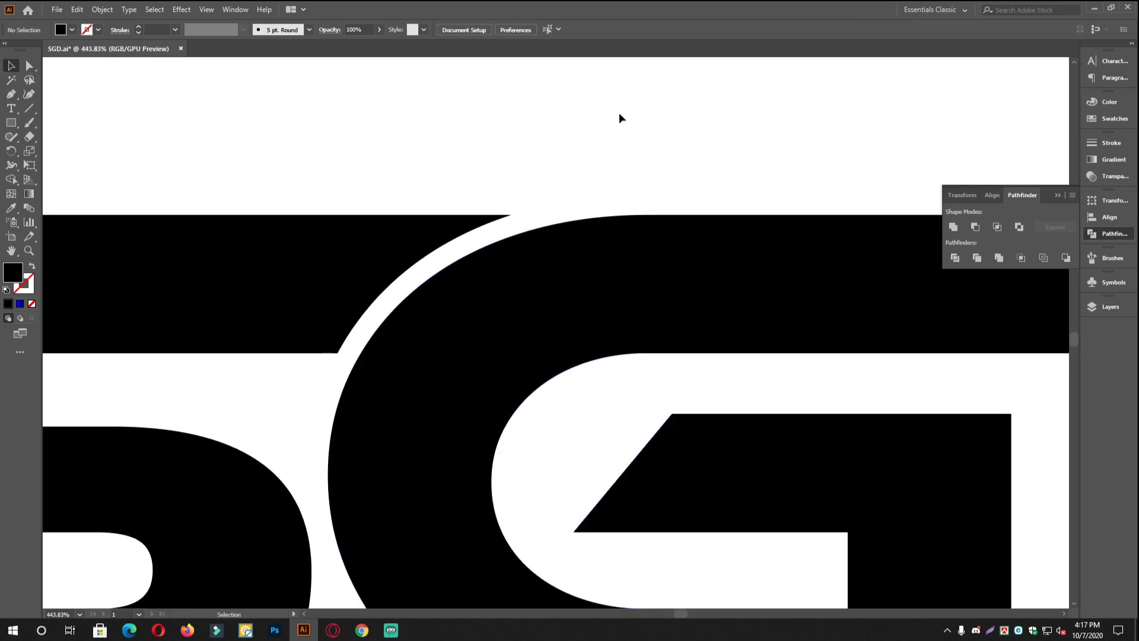
Draw a curved Pen path from the anchor at the G's inner top edge to its outer left edge, ending on the S.
{"action": "left_click", "coordinate": [11, 94]}
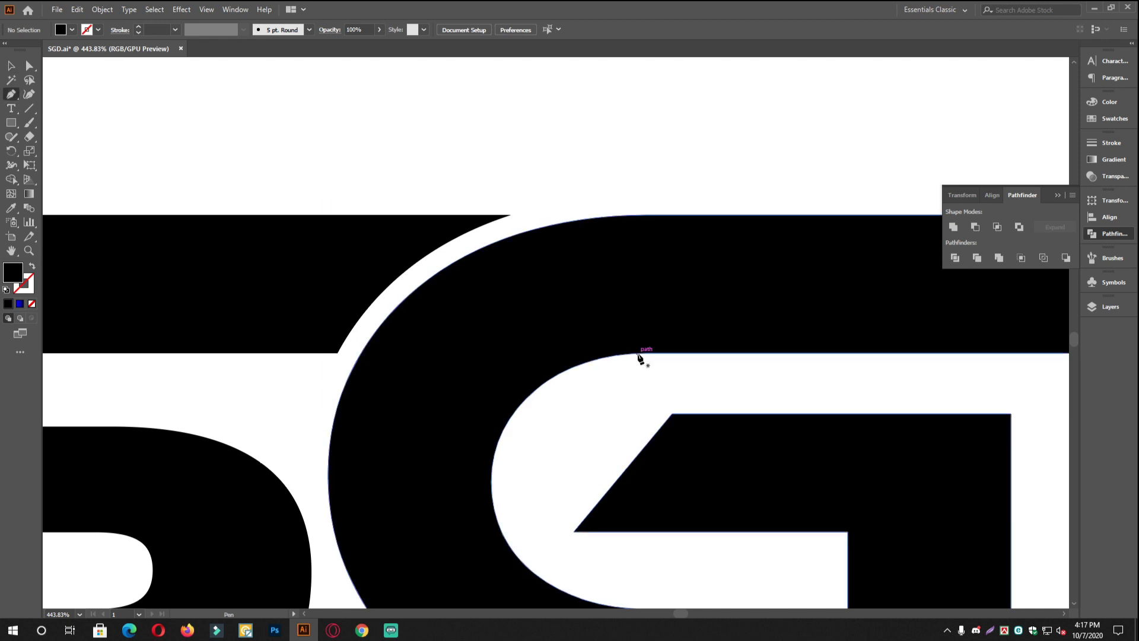
{"action": "left_click", "coordinate": [665, 387]}
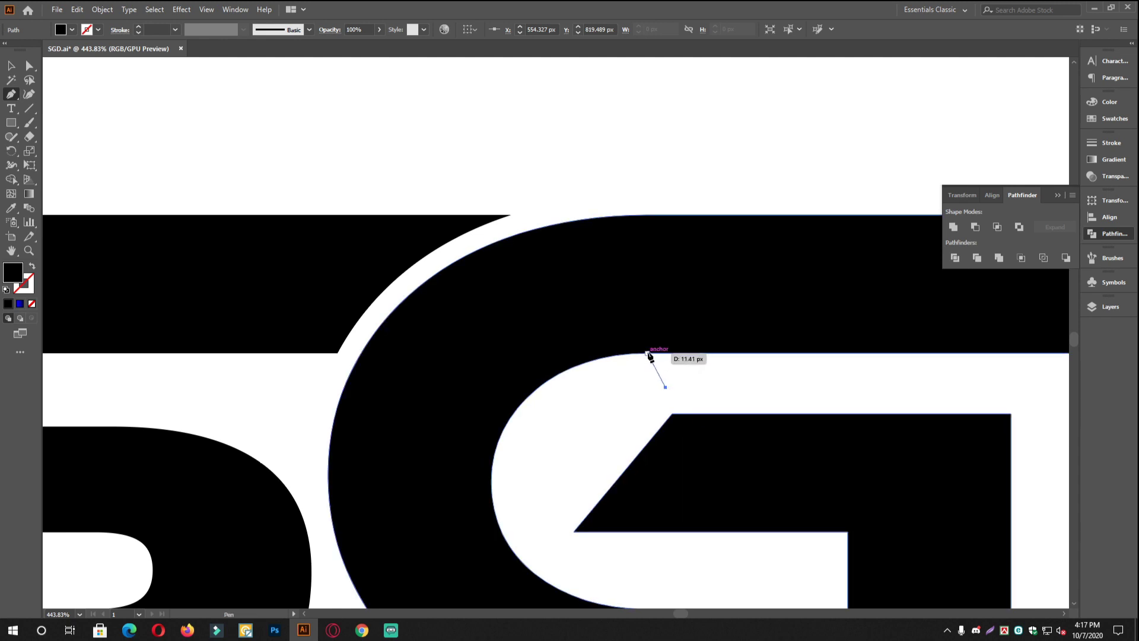
{"action": "left_click", "coordinate": [648, 354]}
{"action": "scroll", "coordinate": [640, 362], "scroll_direction": "down", "scroll_amount": 3, "text": "alt"}
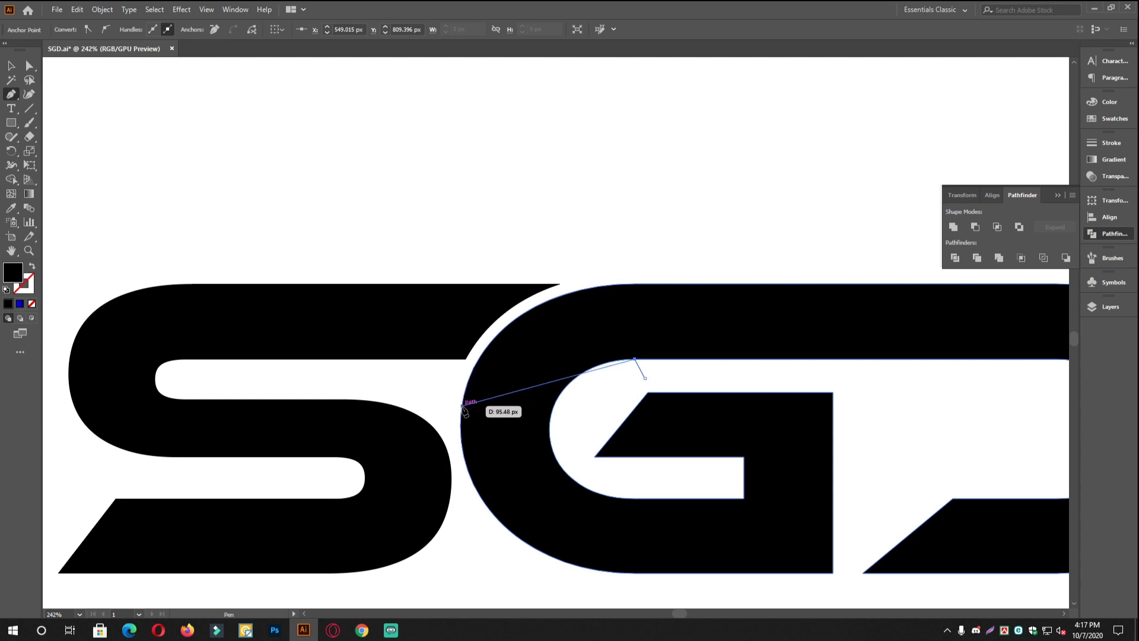
{"action": "left_click_drag", "start_coordinate": [462, 425], "coordinate": [422, 489]}
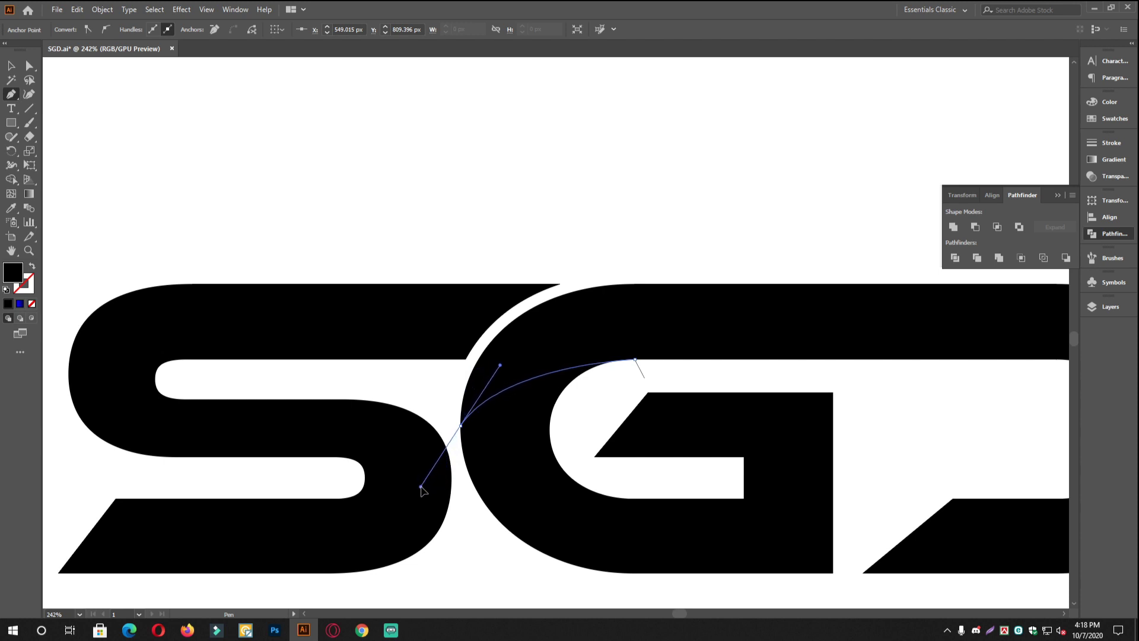
{"action": "left_click", "coordinate": [418, 422]}
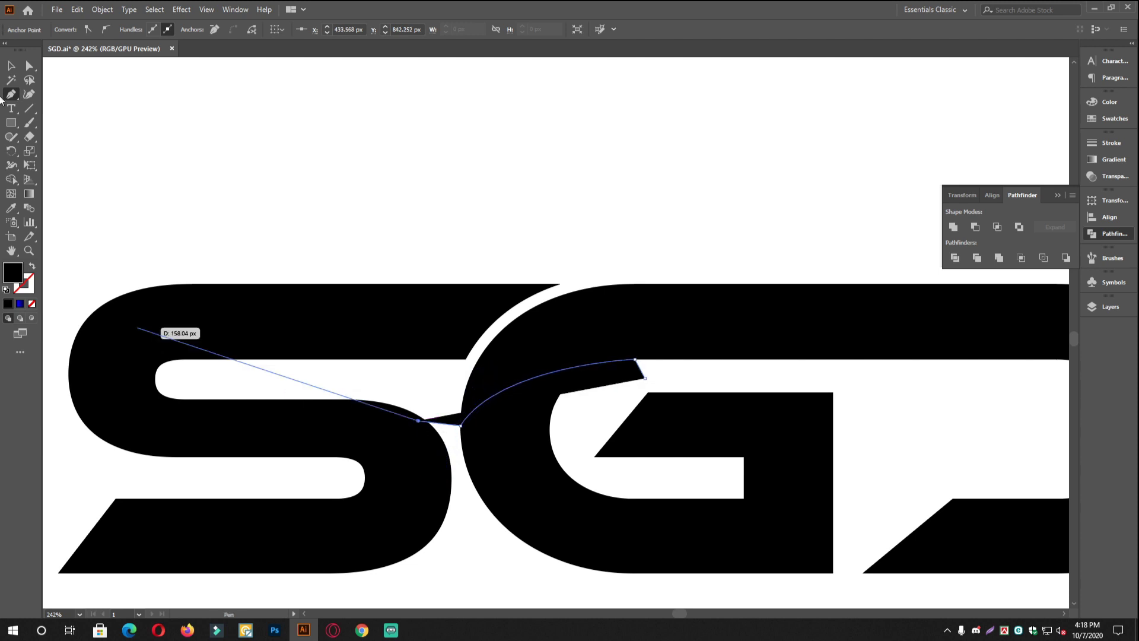
Swap the curved path's fill and stroke to leave a black 1 pt outline without fill.
{"action": "key", "text": "v"}
{"action": "left_click", "coordinate": [33, 267]}
{"action": "left_click", "coordinate": [552, 261]}
{"action": "mouse_move", "coordinate": [633, 390]}
{"action": "left_mouse_down"}
{"action": "mouse_move", "coordinate": [700, 366]}
{"action": "mouse_move", "coordinate": [661, 380]}
{"action": "left_mouse_up"}
Divide the united G and D shape along the curved path with the Pathfinder and ungroup the pieces.
{"action": "left_click", "coordinate": [647, 379]}
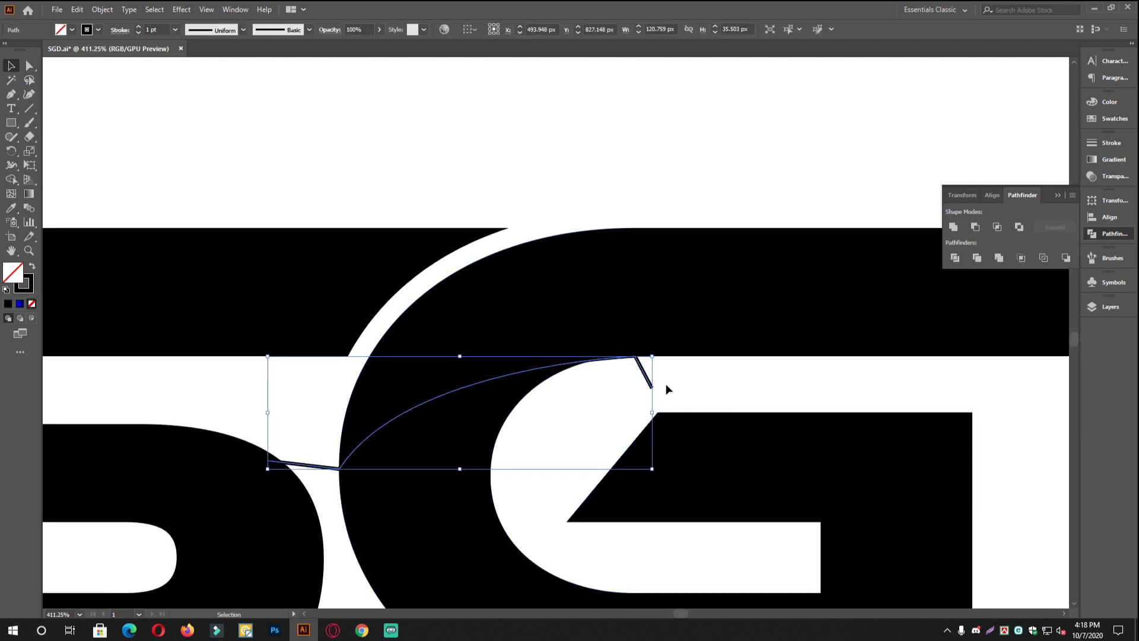
{"action": "left_click", "coordinate": [742, 295], "text": "shift"}
{"action": "left_click_drag", "start_coordinate": [651, 373], "coordinate": [605, 372]}
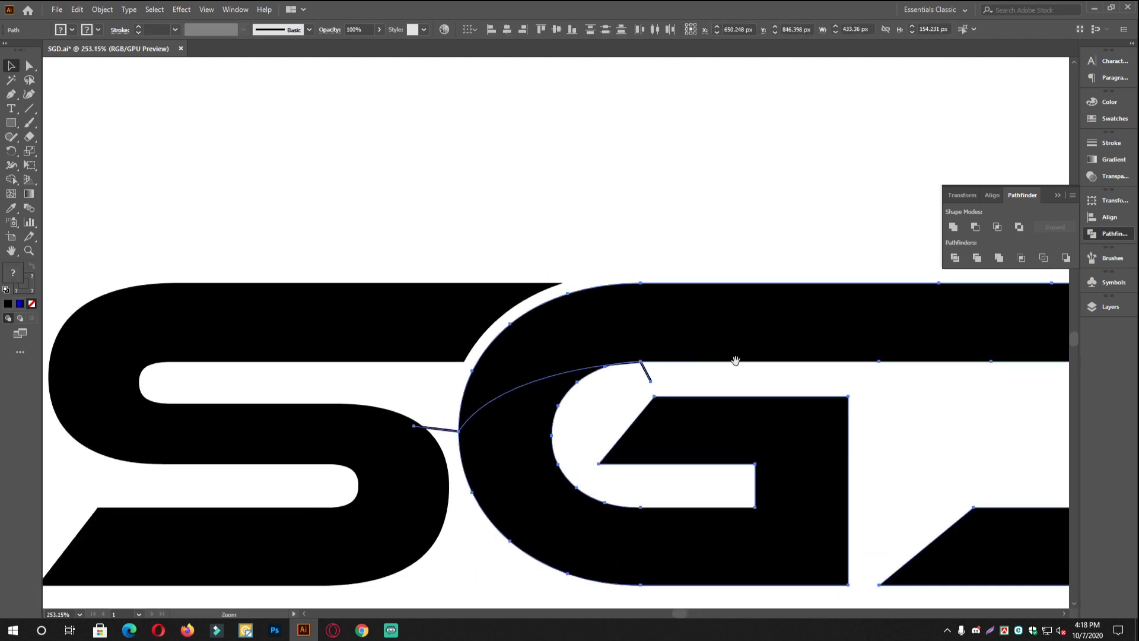
{"action": "left_click_drag", "start_coordinate": [736, 361], "coordinate": [609, 355]}
{"action": "left_click", "coordinate": [954, 258]}
{"action": "right_click", "coordinate": [445, 190]}
{"action": "left_click", "coordinate": [478, 290]}
{"action": "left_click", "coordinate": [519, 184]}
Try moving the lower G piece away from the upper shape and undo the move.
{"action": "left_click_drag", "start_coordinate": [714, 293], "coordinate": [576, 295]}
{"action": "left_click_drag", "start_coordinate": [599, 303], "coordinate": [643, 300]}
{"action": "left_click_drag", "start_coordinate": [598, 406], "coordinate": [611, 471]}
{"action": "key", "text": "ctrl+z"}
{"action": "key", "text": "ctrl+z"}
{"action": "key", "text": "ctrl+z"}
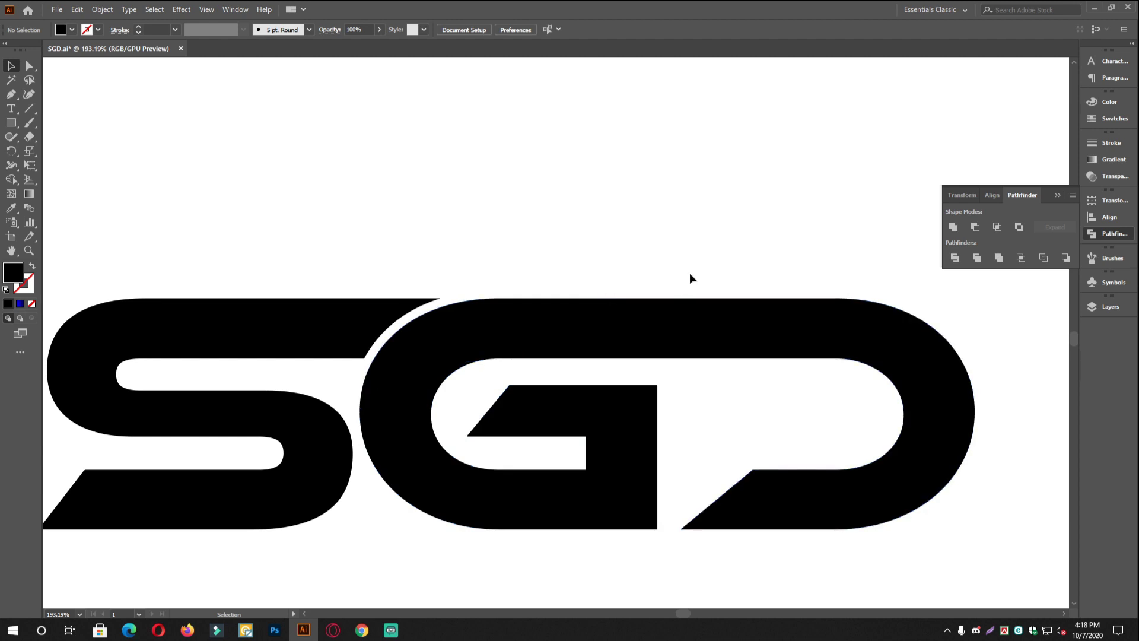
Try a 5 px Offset Path with miter joins on the upper G and D piece and undo it.
{"action": "left_click", "coordinate": [808, 331]}
{"action": "left_click", "coordinate": [102, 10]}
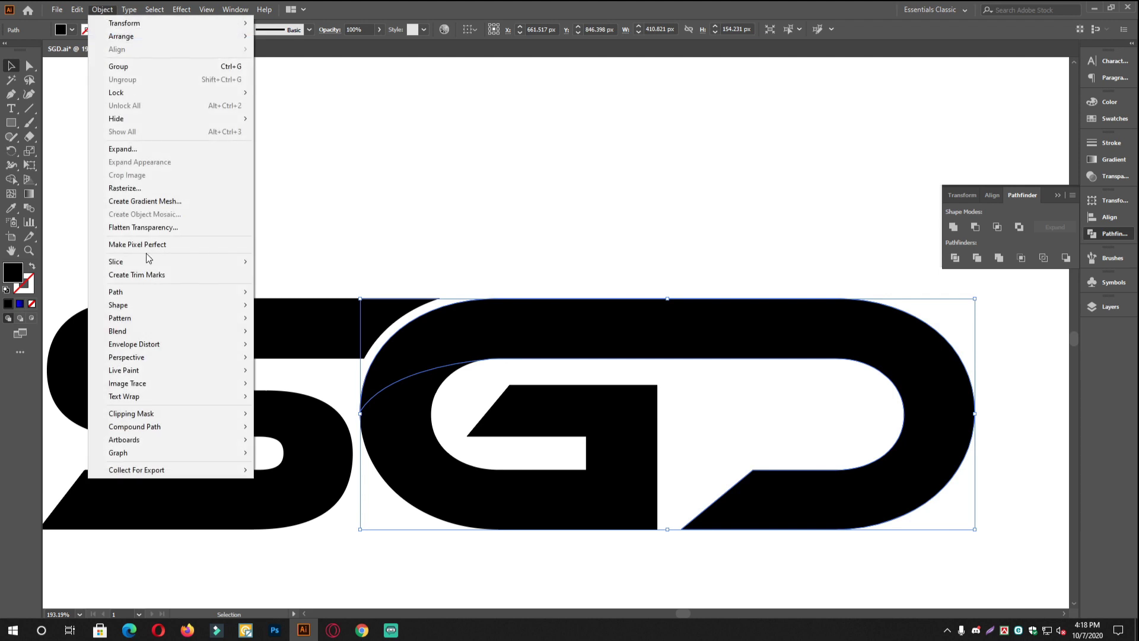
{"action": "mouse_move", "coordinate": [145, 293]}
{"action": "left_click", "coordinate": [302, 338]}
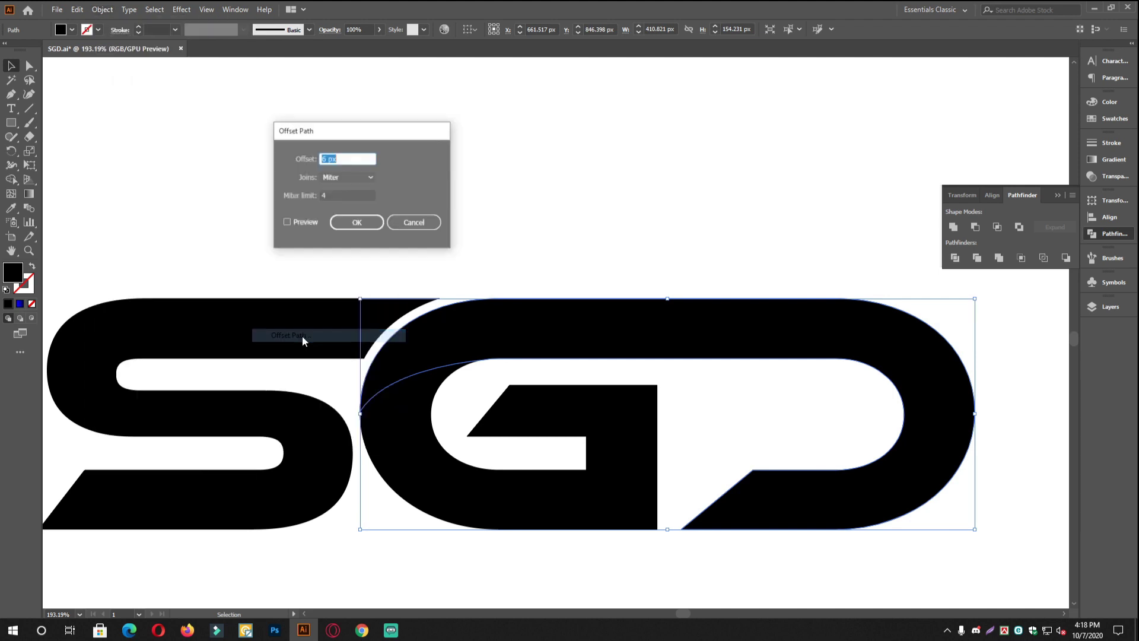
{"action": "left_click", "coordinate": [305, 223]}
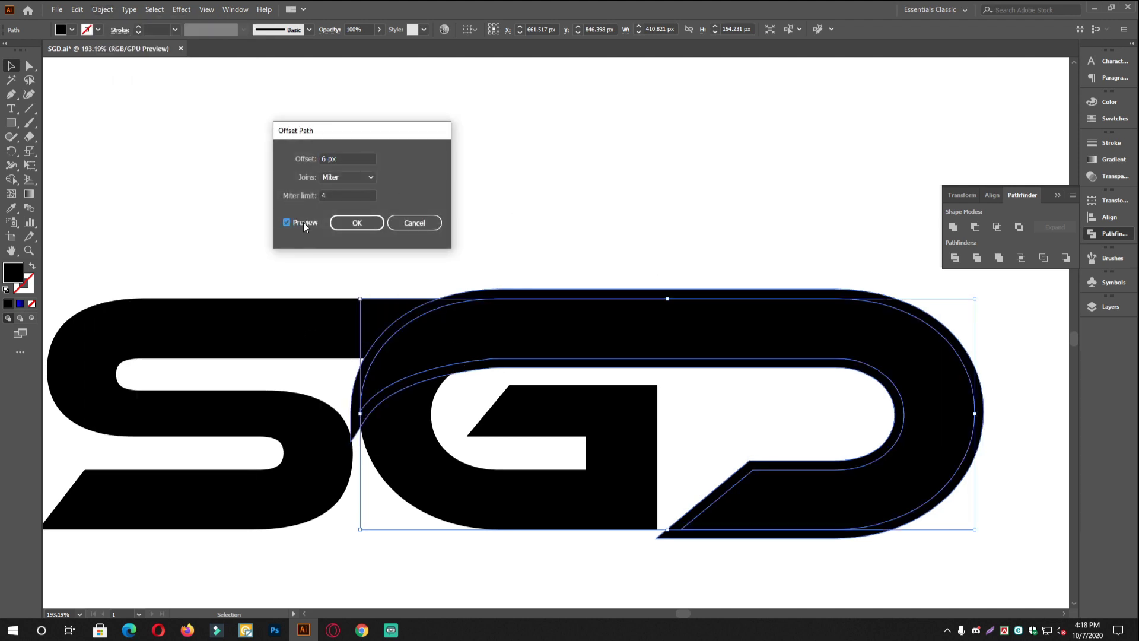
{"action": "left_click", "coordinate": [344, 159]}
{"action": "key", "text": "Down"}
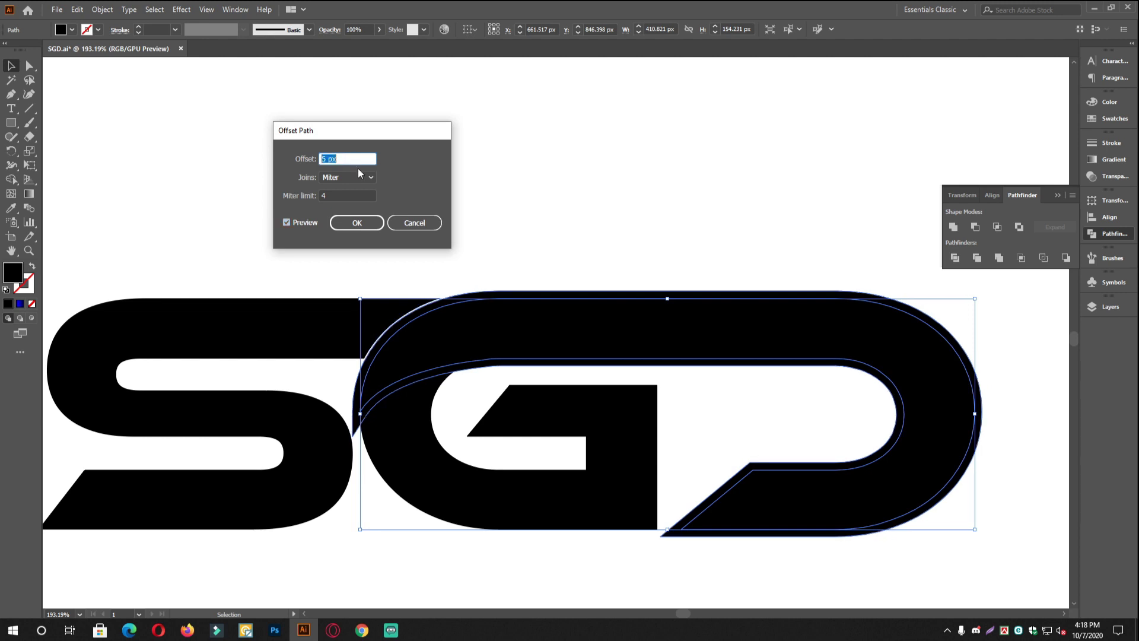
{"action": "left_click", "coordinate": [356, 224]}
{"action": "key", "text": "ctrl+z"}
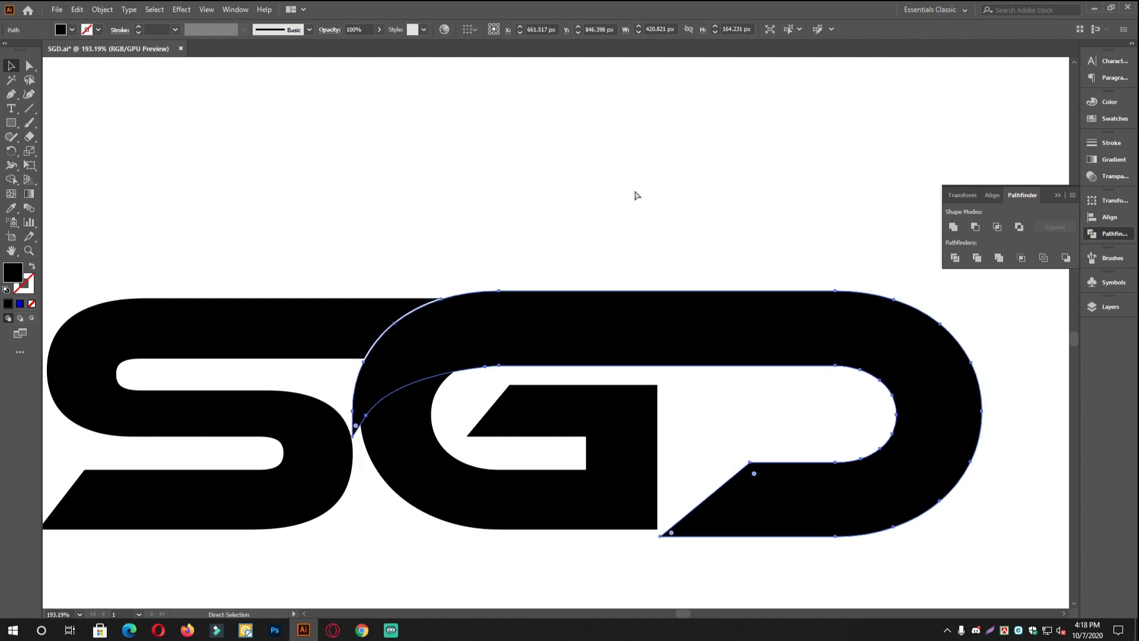
{"action": "key", "text": "a"}
{"action": "key", "text": "ctrl+z"}
Undo the trial move of the divided letters and ungroup the pieces again.
{"action": "left_click", "coordinate": [486, 220]}
{"action": "left_click_drag", "start_coordinate": [594, 301], "coordinate": [628, 224]}
{"action": "key", "text": "ctrl+z"}
{"action": "right_click", "coordinate": [508, 244]}
{"action": "left_click", "coordinate": [549, 343]}
{"action": "left_click", "coordinate": [574, 197]}
Add a 6 px Offset Path with miter joins around the upper G and D piece.
{"action": "left_click", "coordinate": [597, 313]}
{"action": "left_click", "coordinate": [102, 9]}
{"action": "mouse_move", "coordinate": [138, 296]}
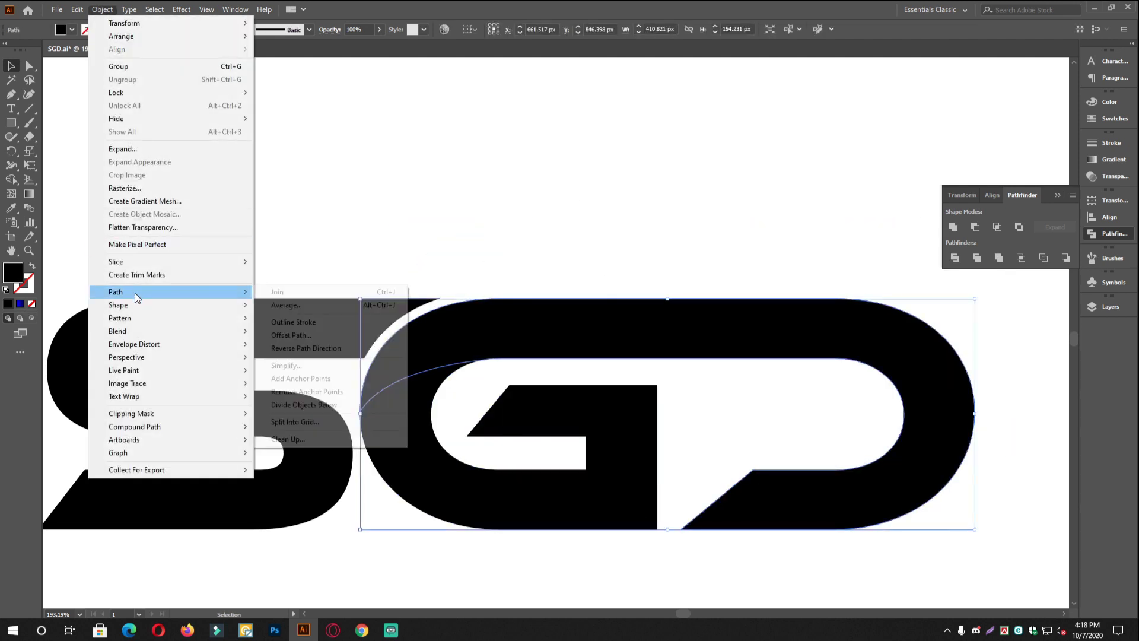
{"action": "left_click", "coordinate": [293, 336]}
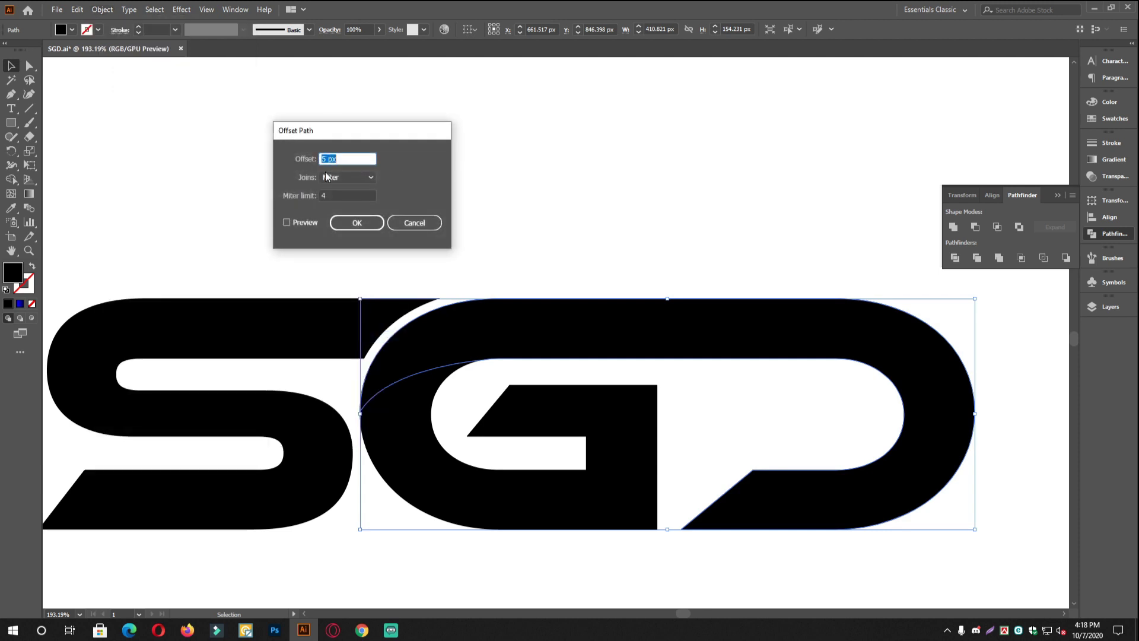
{"action": "type", "text": "6"}
{"action": "left_click", "coordinate": [315, 222]}
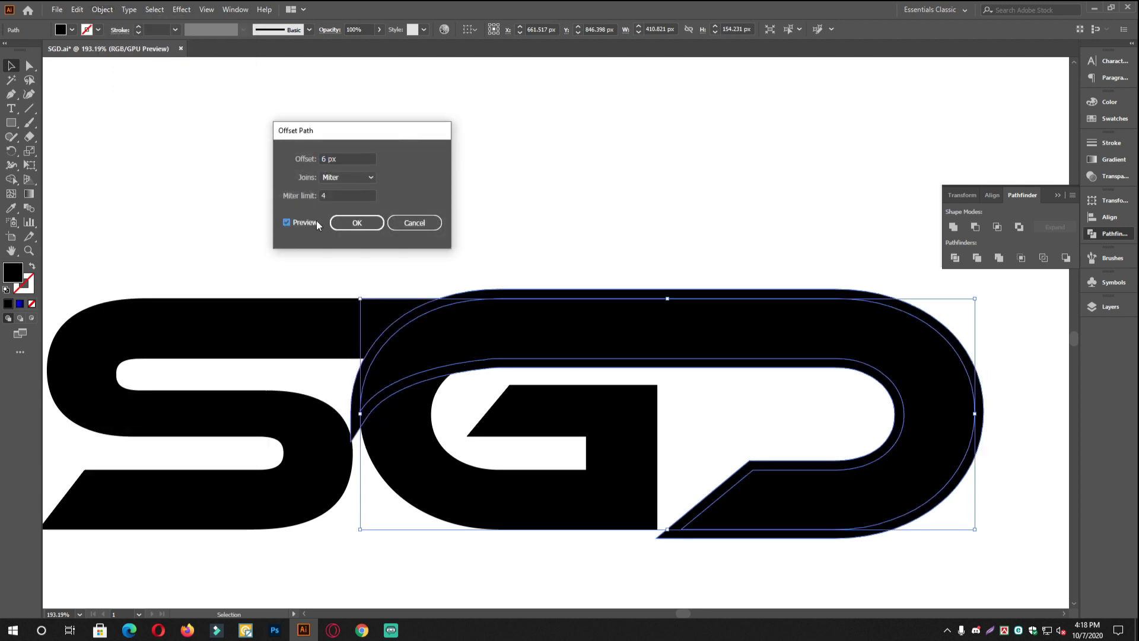
{"action": "left_click", "coordinate": [383, 226]}
{"action": "left_click", "coordinate": [635, 211]}
Swap fill and stroke on the upper G and D piece and its offset path to leave black 1 pt outlines.
{"action": "scroll", "coordinate": [647, 237], "scroll_direction": "down", "scroll_amount": 2}
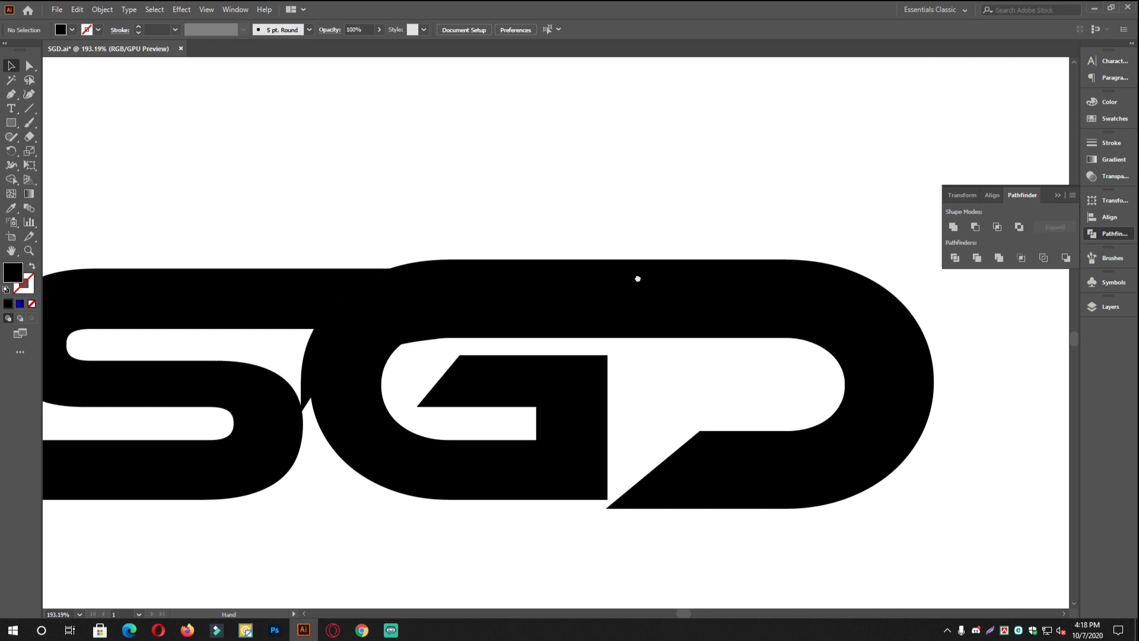
{"action": "left_click_drag", "start_coordinate": [625, 302], "coordinate": [656, 386]}
{"action": "key", "text": "ctrl+z"}
{"action": "left_click_drag", "start_coordinate": [711, 178], "coordinate": [762, 324]}
{"action": "left_click", "coordinate": [33, 269]}
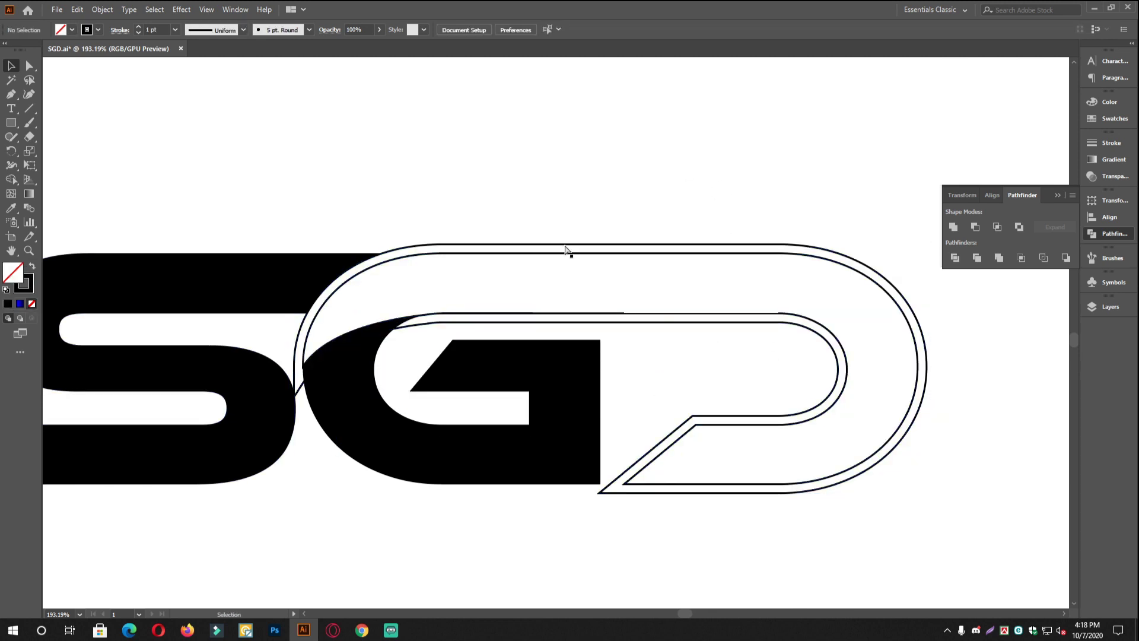
Divide the lower G piece with the 6 px offset path and ungroup the resulting pieces.
{"action": "scroll", "coordinate": [544, 261], "scroll_direction": "up", "scroll_amount": 1}
{"action": "left_click", "coordinate": [558, 242], "text": "shift"}
{"action": "left_click", "coordinate": [588, 209]}
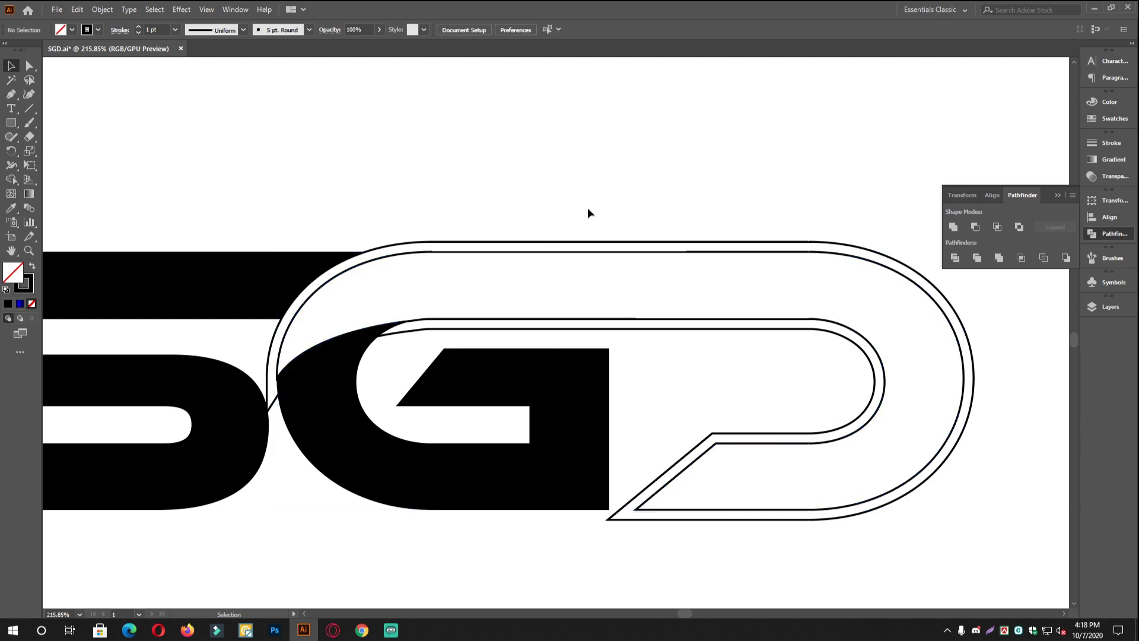
{"action": "left_click", "coordinate": [582, 244]}
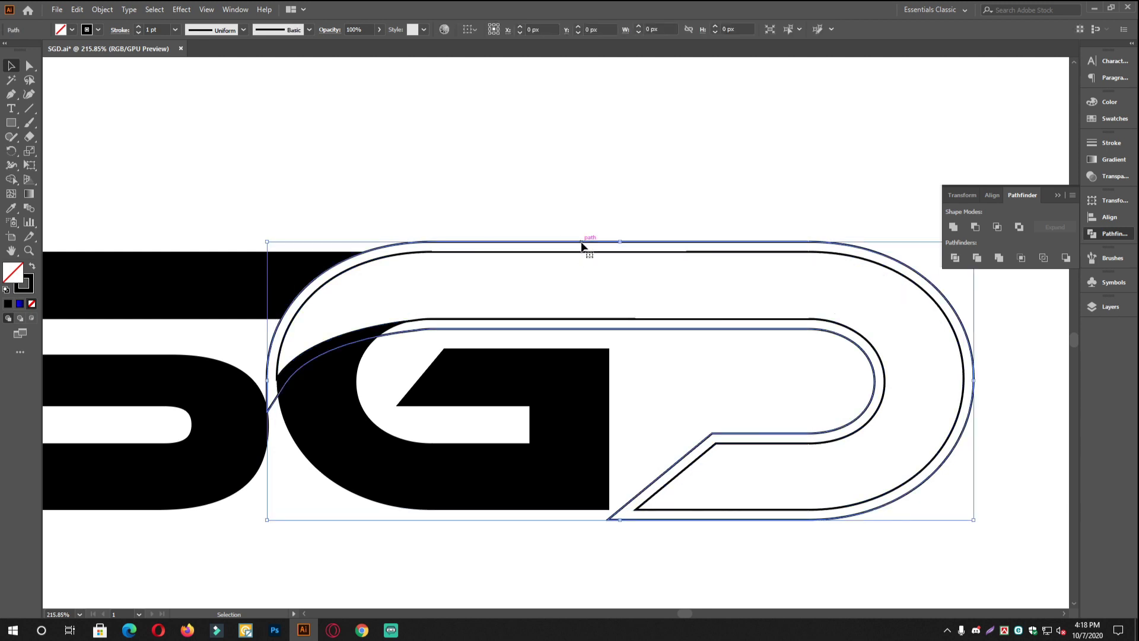
{"action": "left_click", "coordinate": [536, 378], "text": "shift"}
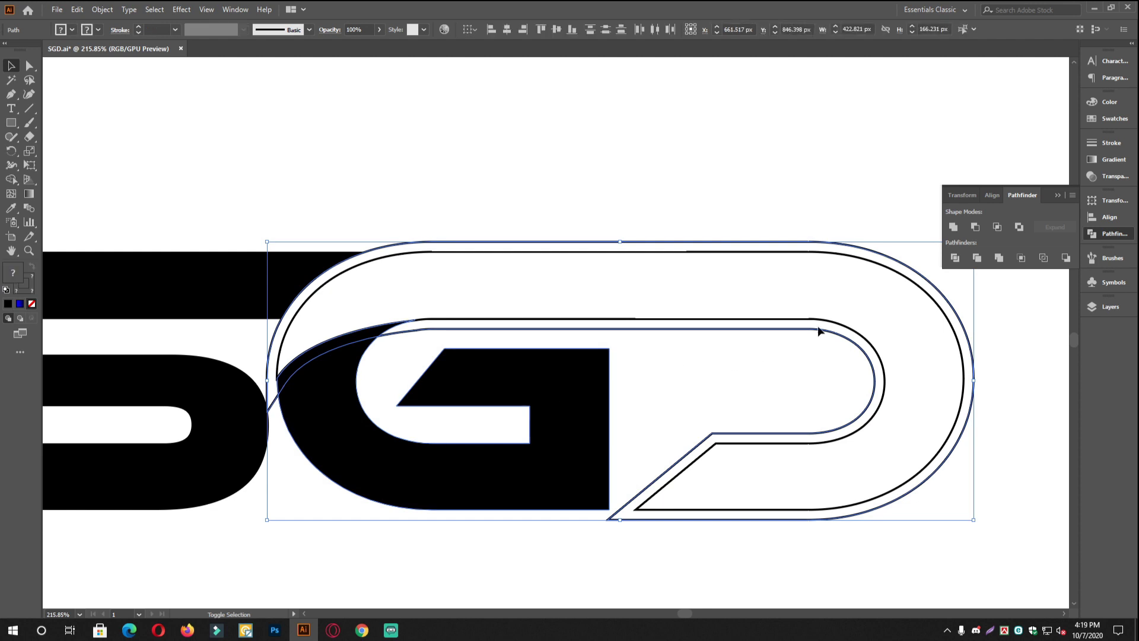
{"action": "left_click", "coordinate": [955, 258]}
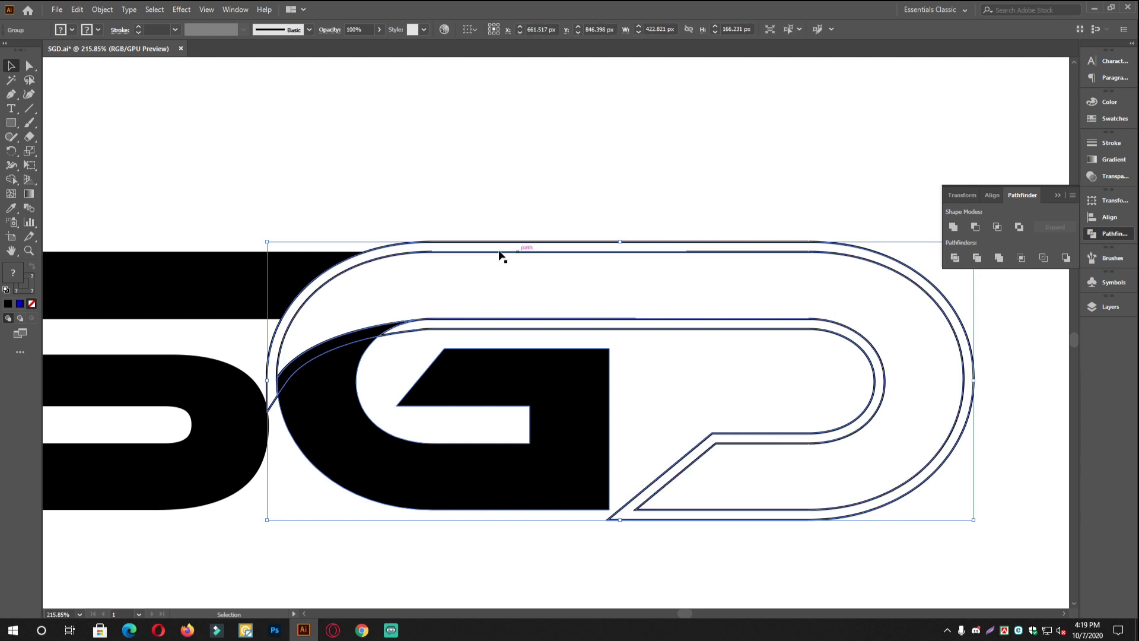
{"action": "right_click", "coordinate": [461, 182]}
{"action": "left_click", "coordinate": [493, 282]}
{"action": "left_click", "coordinate": [546, 194]}
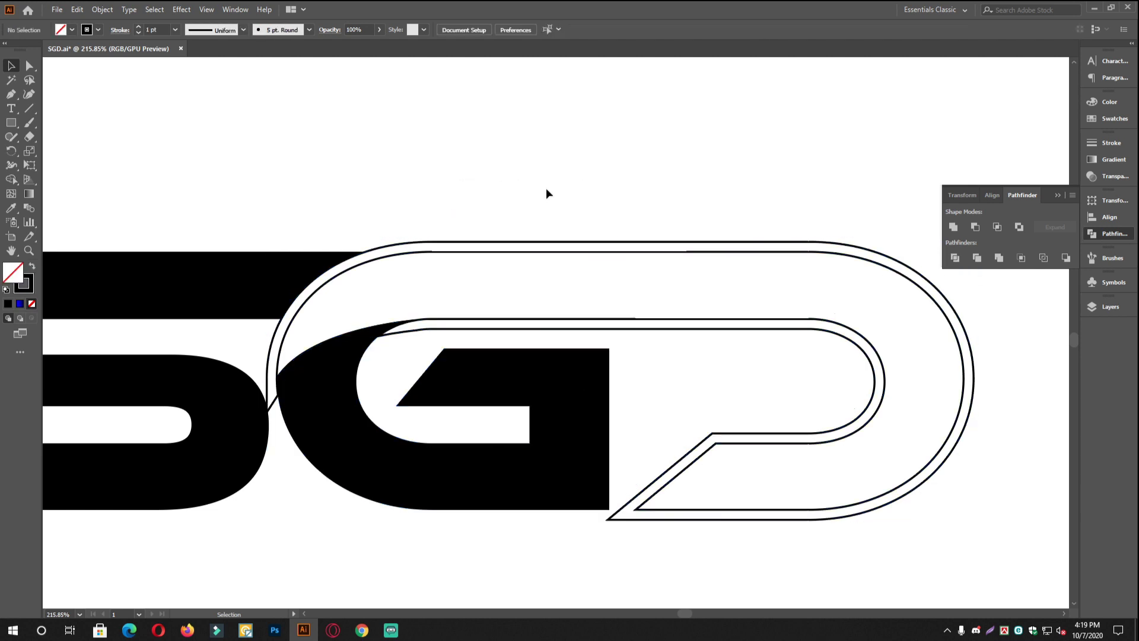
Delete the divided offset piece and the leftover sliver between the lower G and the upper G and D piece.
{"action": "left_click_drag", "start_coordinate": [632, 244], "coordinate": [659, 108]}
{"action": "key", "text": "Delete"}
{"action": "left_click_drag", "start_coordinate": [350, 339], "coordinate": [516, 347]}
{"action": "key", "text": "Delete"}
Swap fill and stroke on the upper G and D piece to give it a solid black fill without a stroke.
{"action": "left_click_drag", "start_coordinate": [597, 212], "coordinate": [704, 332]}
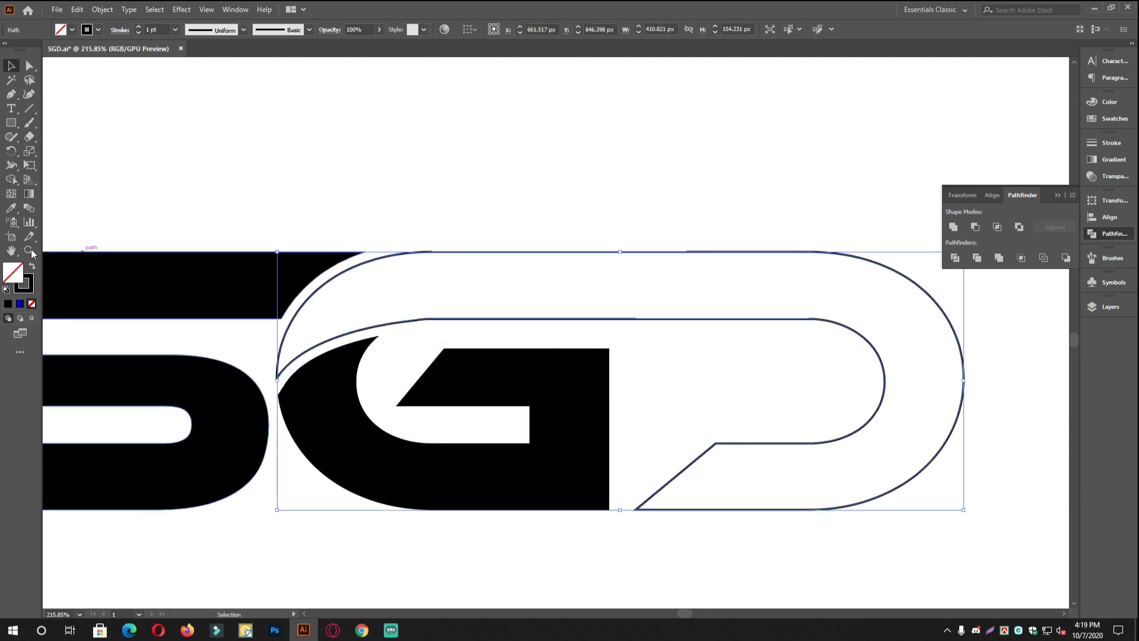
{"action": "left_click", "coordinate": [33, 267]}
{"action": "left_click", "coordinate": [463, 164]}
{"action": "left_click_drag", "start_coordinate": [466, 255], "coordinate": [399, 247]}
{"action": "left_click_drag", "start_coordinate": [568, 261], "coordinate": [526, 323]}
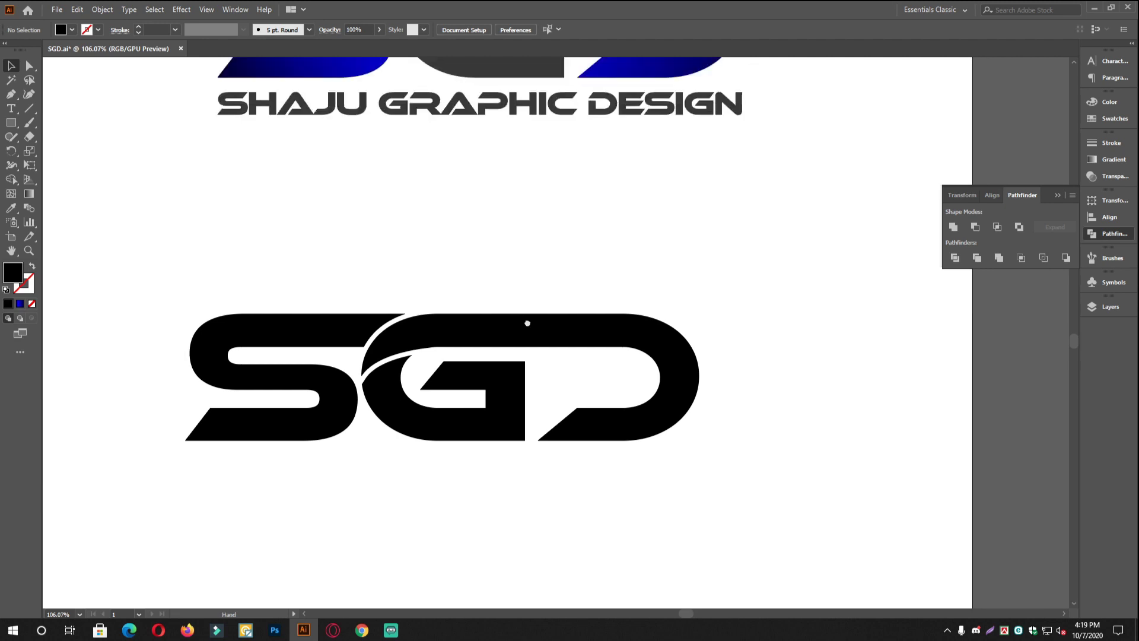
{"action": "left_click_drag", "start_coordinate": [428, 308], "coordinate": [396, 297]}
{"action": "left_click_drag", "start_coordinate": [501, 275], "coordinate": [445, 317]}
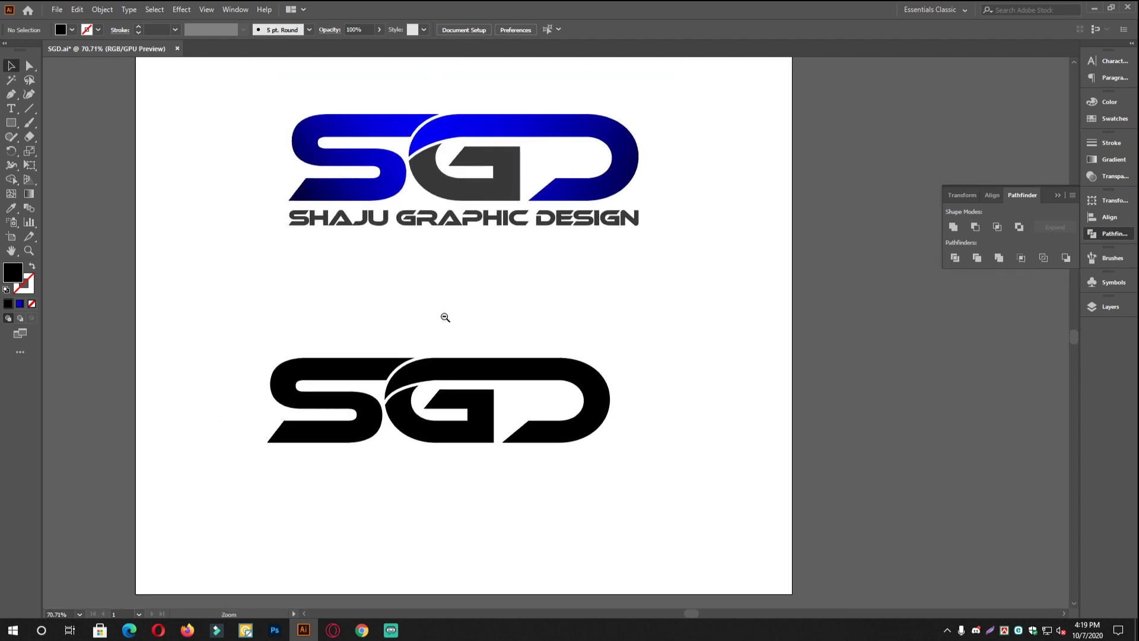
Copy the blue gradient from the reference logo's D onto the upper G and D piece with the Eyedropper.
{"action": "left_click", "coordinate": [524, 371]}
{"action": "key", "text": "i"}
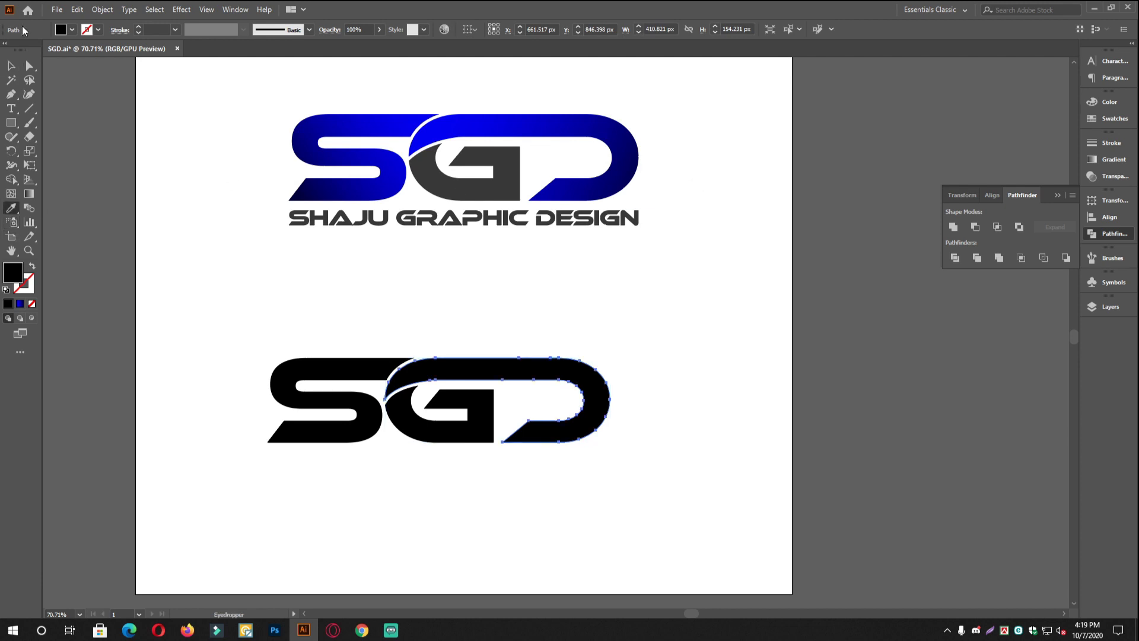
{"action": "left_click", "coordinate": [623, 143]}
{"action": "left_click", "coordinate": [10, 65]}
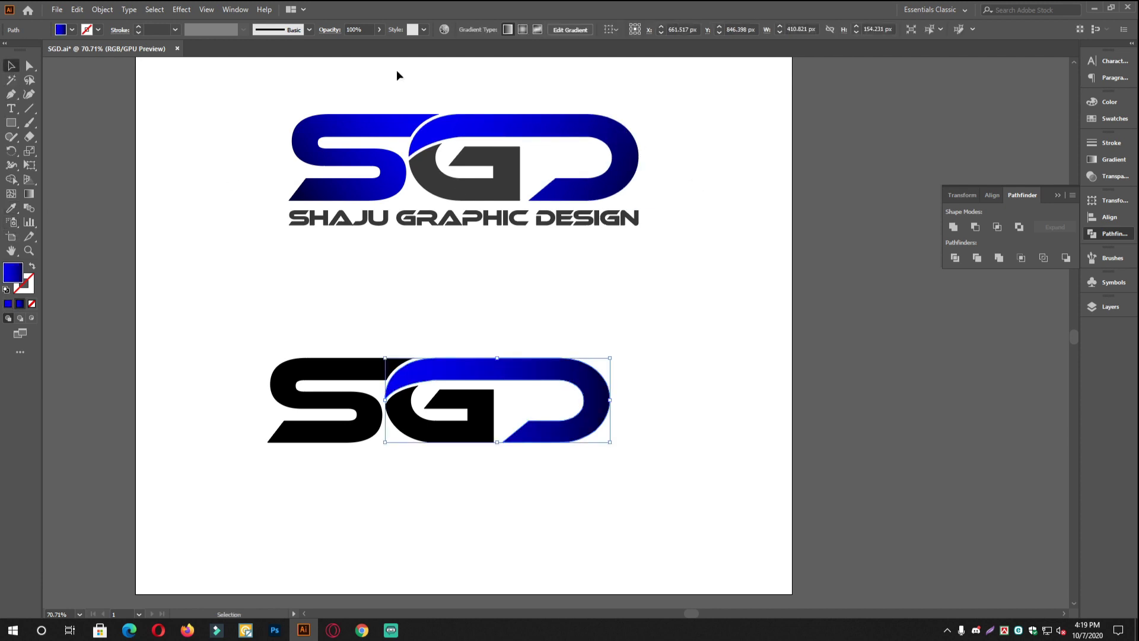
Examine the colours of both stops in the blue gradient and the colour modes available for them.
{"action": "left_click", "coordinate": [1101, 168]}
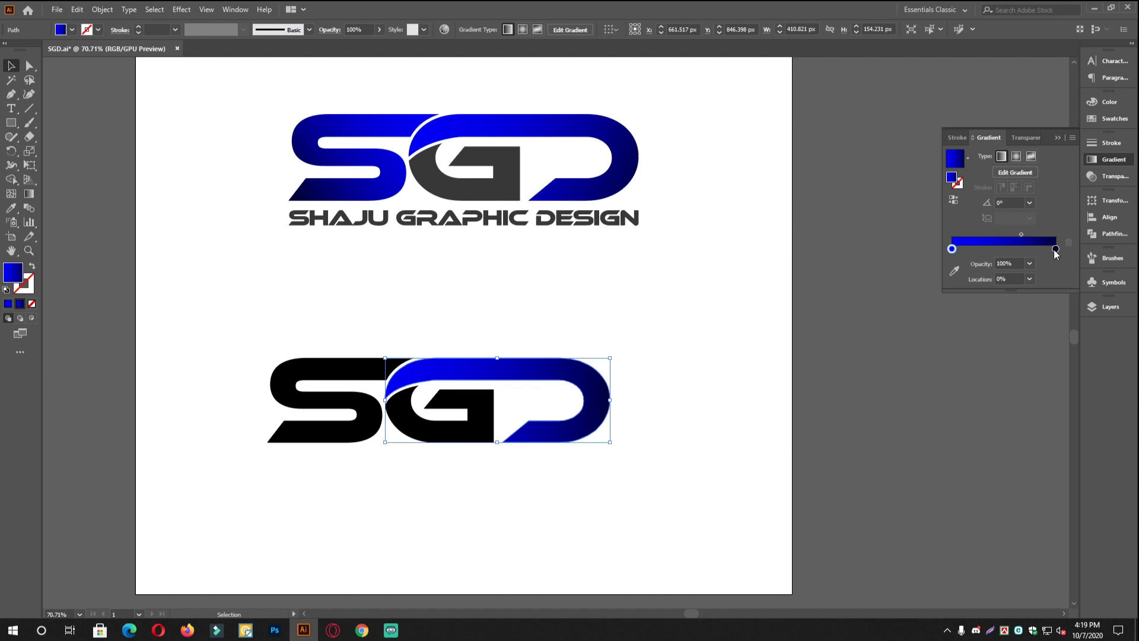
{"action": "double_click", "coordinate": [952, 249]}
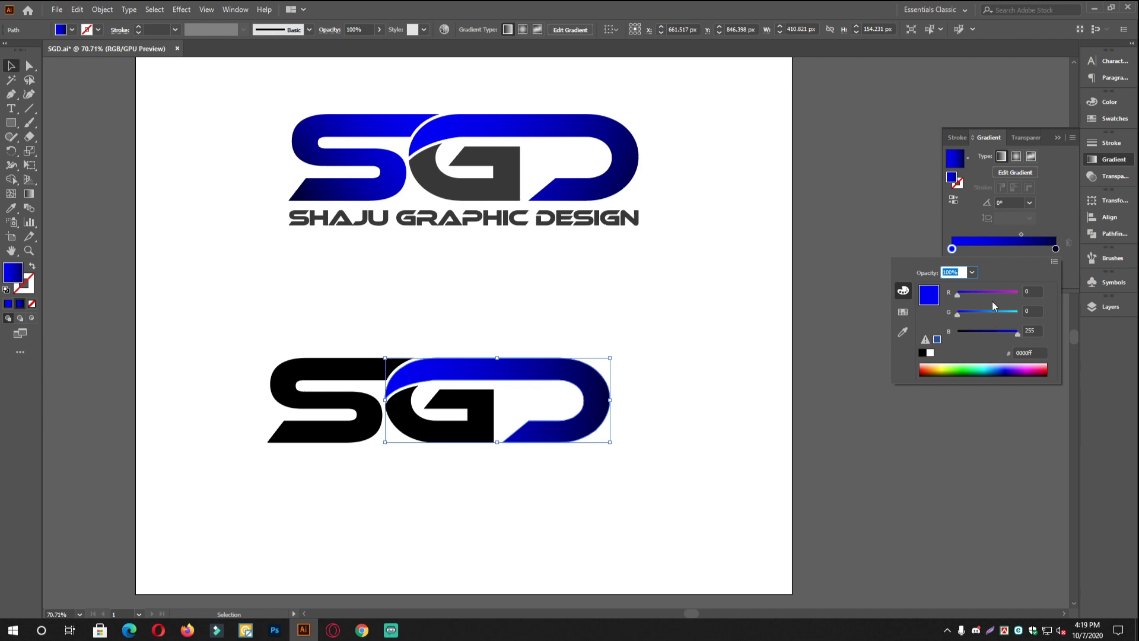
{"action": "double_click", "coordinate": [1056, 249]}
{"action": "key", "text": "Escape"}
{"action": "key", "text": "ctrl+space"}
{"action": "left_click_drag", "start_coordinate": [485, 386], "coordinate": [660, 370]}
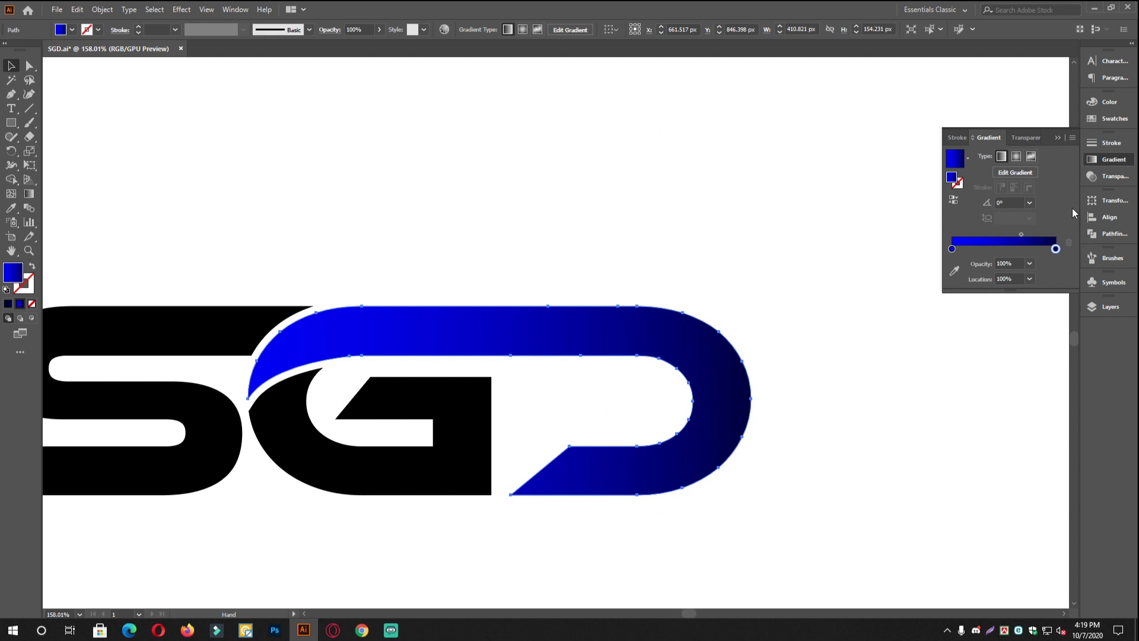
{"action": "left_click", "coordinate": [1073, 138]}
{"action": "left_click", "coordinate": [1078, 146]}
{"action": "double_click", "coordinate": [1055, 249]}
{"action": "left_click", "coordinate": [1055, 261]}
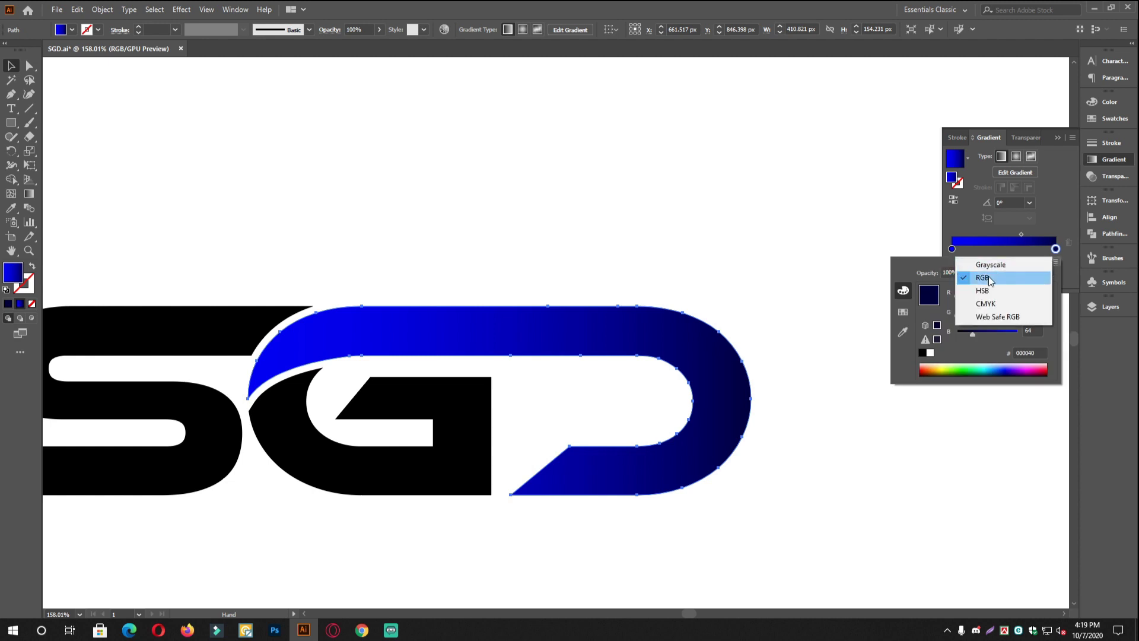
{"action": "left_click", "coordinate": [1057, 260]}
{"action": "left_click", "coordinate": [1057, 260]}
{"action": "left_click", "coordinate": [1056, 251]}
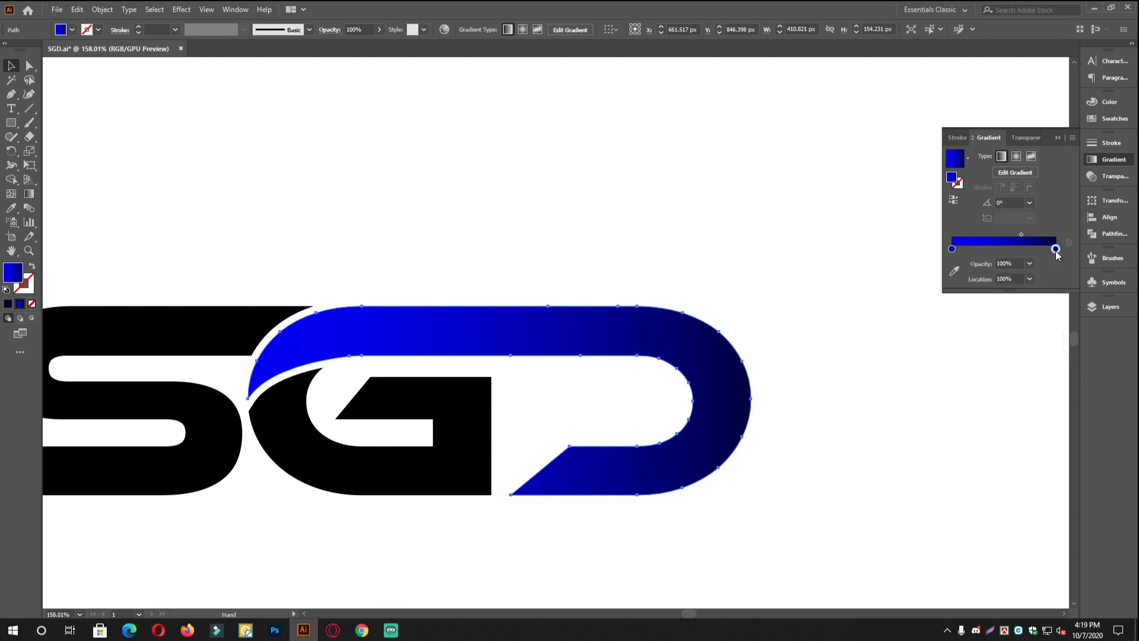
Redraw the gradient on the upper G and D piece from its lower right to its upper left at about 158.2° and reverse it.
{"action": "left_click_drag", "start_coordinate": [717, 391], "coordinate": [641, 355]}
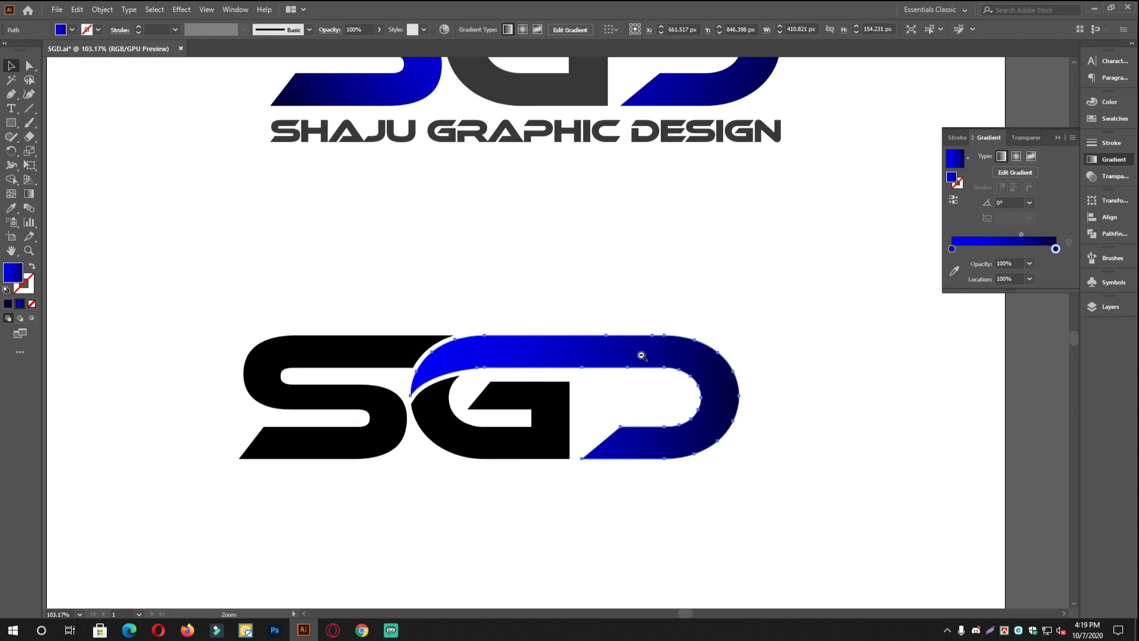
{"action": "scroll", "coordinate": [641, 355], "scroll_direction": "down", "scroll_amount": 1}
{"action": "left_click", "coordinate": [28, 195]}
{"action": "mouse_move", "coordinate": [721, 429]}
{"action": "left_mouse_down"}
{"action": "mouse_move", "coordinate": [575, 400]}
{"action": "mouse_move", "coordinate": [509, 348]}
{"action": "mouse_move", "coordinate": [485, 348]}
{"action": "mouse_move", "coordinate": [493, 338]}
{"action": "left_mouse_up"}
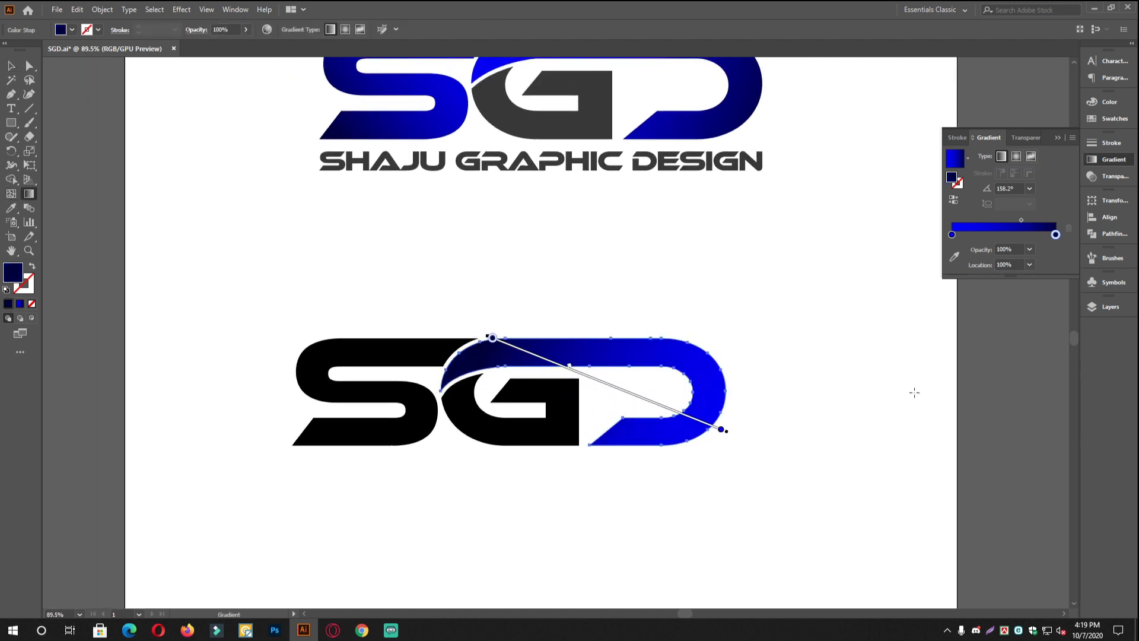
{"action": "left_click", "coordinate": [954, 200]}
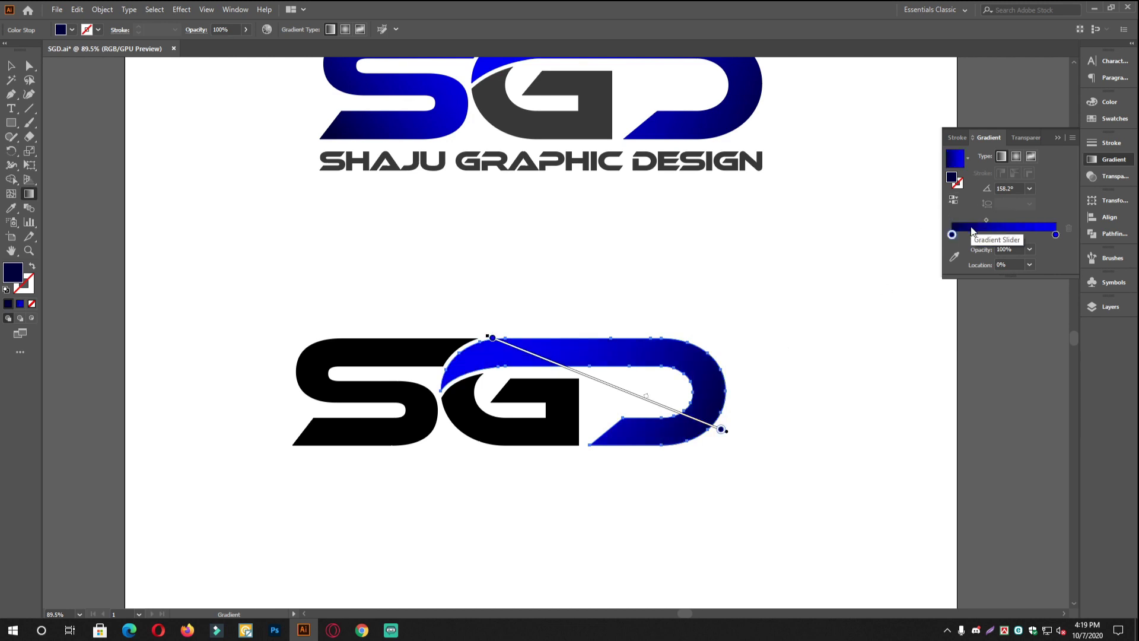
{"action": "scroll", "coordinate": [594, 353], "scroll_direction": "up", "scroll_amount": 1}
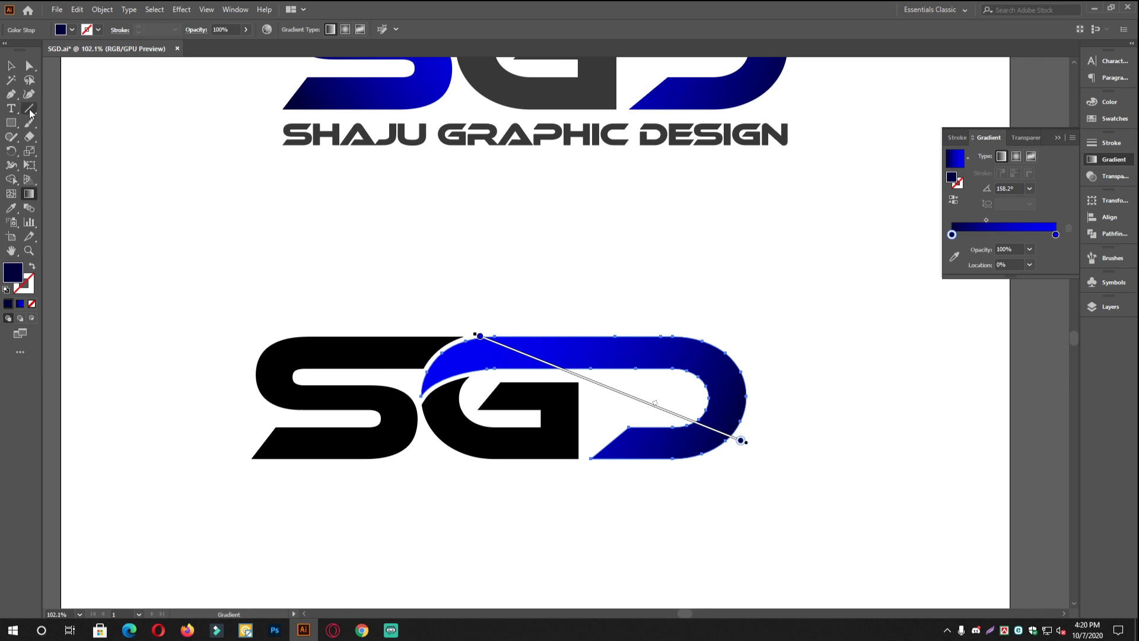
{"action": "left_click", "coordinate": [10, 66]}
Copy the blue gradient from the upper G and D piece onto the black S with the Eyedropper.
{"action": "left_click_drag", "start_coordinate": [492, 270], "coordinate": [381, 342]}
{"action": "mouse_move", "coordinate": [369, 365]}
{"action": "left_mouse_down"}
{"action": "mouse_move", "coordinate": [399, 366]}
{"action": "mouse_move", "coordinate": [381, 358]}
{"action": "left_mouse_up"}
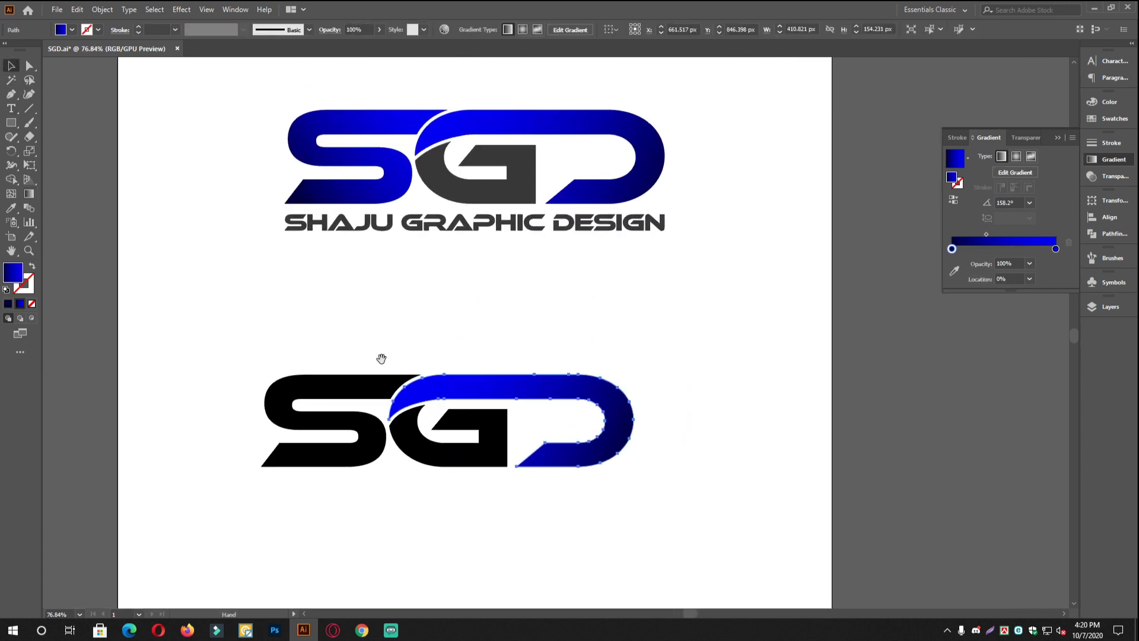
{"action": "scroll", "coordinate": [382, 358], "scroll_direction": "up", "scroll_amount": 5}
{"action": "left_click", "coordinate": [338, 376]}
{"action": "left_click", "coordinate": [11, 209]}
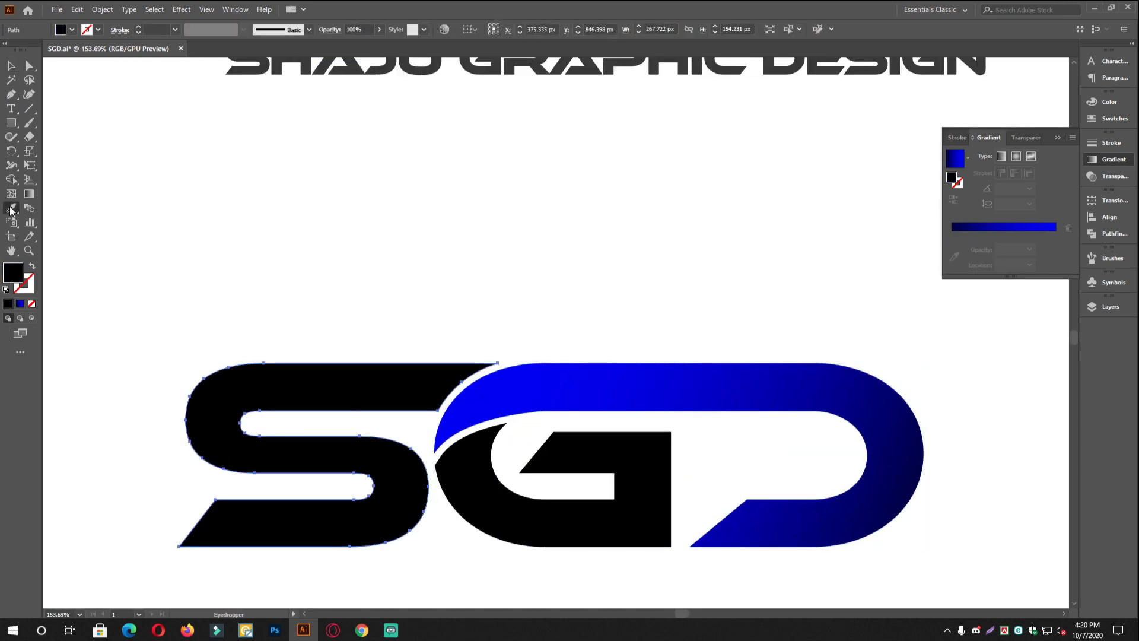
{"action": "left_click", "coordinate": [676, 381]}
{"action": "key", "text": "v"}
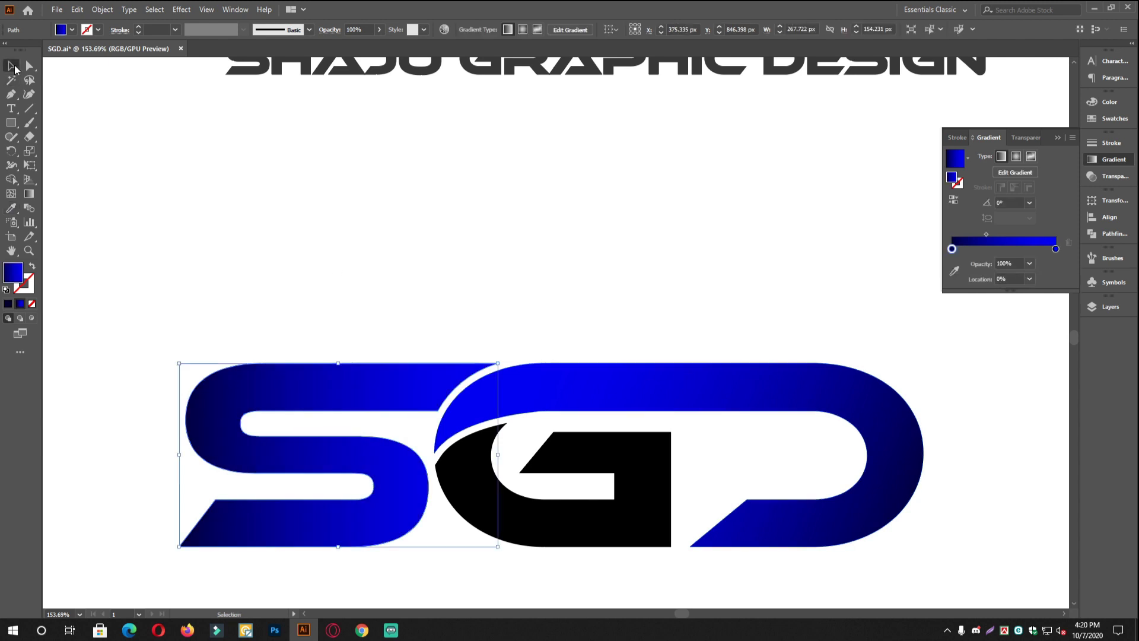
Angle the S gradient at about 34.8°, running from the letter's lower-left corner to its upper right.
{"action": "left_click_drag", "start_coordinate": [449, 296], "coordinate": [481, 229]}
{"action": "scroll", "coordinate": [481, 230], "scroll_direction": "down", "scroll_amount": 1}
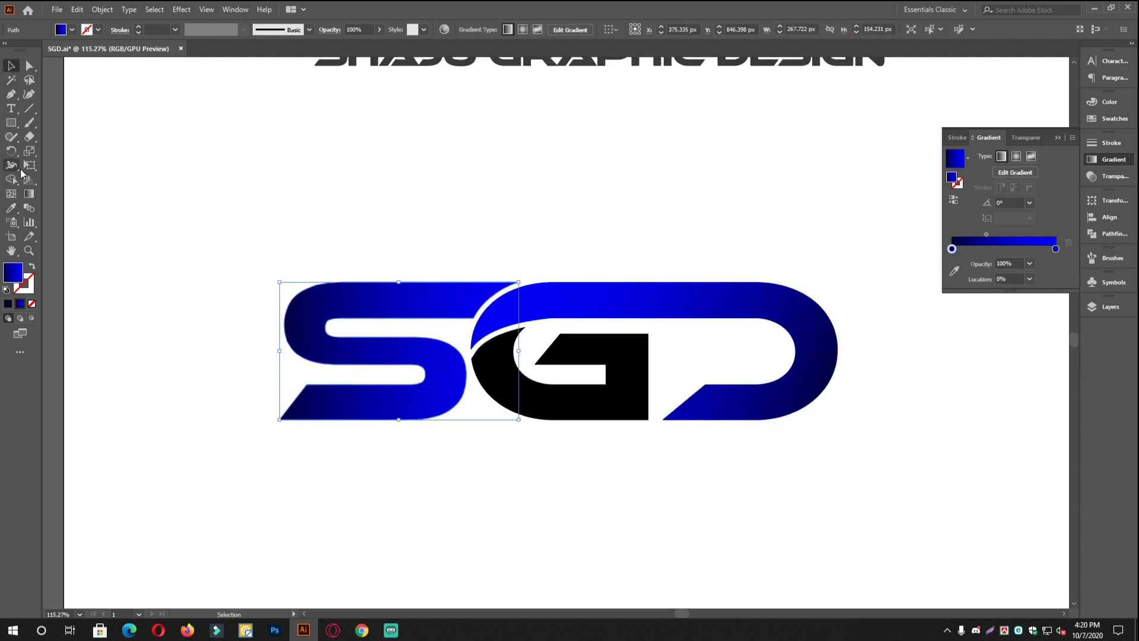
{"action": "left_click", "coordinate": [28, 194]}
{"action": "left_click_drag", "start_coordinate": [278, 419], "coordinate": [467, 286]}
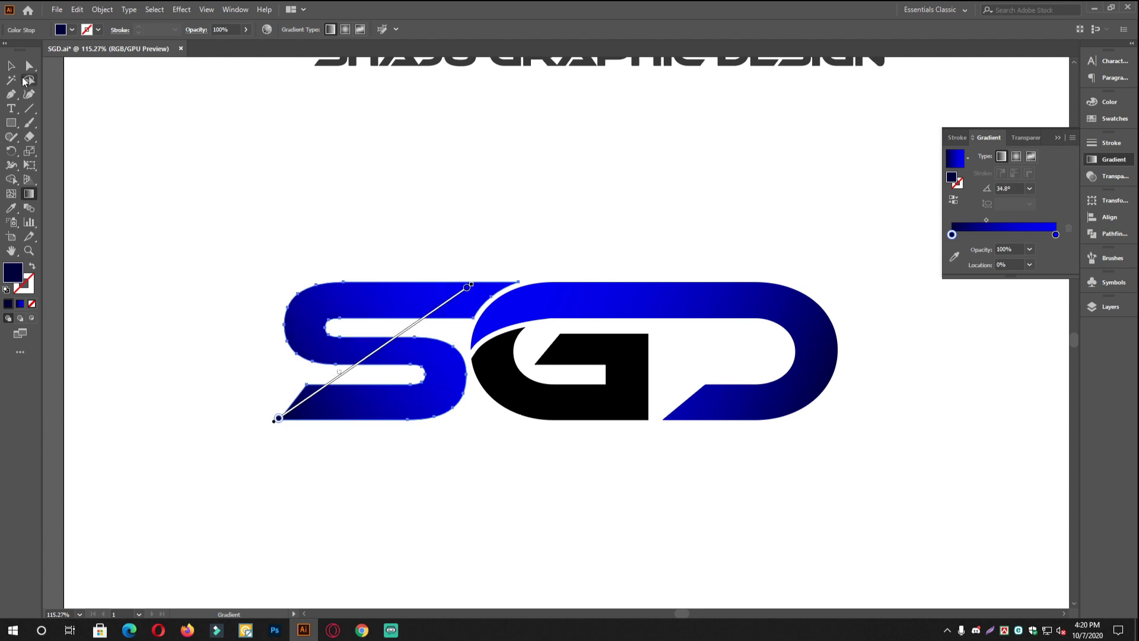
{"action": "left_click", "coordinate": [13, 67]}
{"action": "left_click", "coordinate": [507, 83]}
Copy the dark grey fill from the reference logo's G onto the black lower G with the Eyedropper.
{"action": "left_click_drag", "start_coordinate": [618, 277], "coordinate": [461, 293]}
{"action": "left_click_drag", "start_coordinate": [514, 311], "coordinate": [464, 429]}
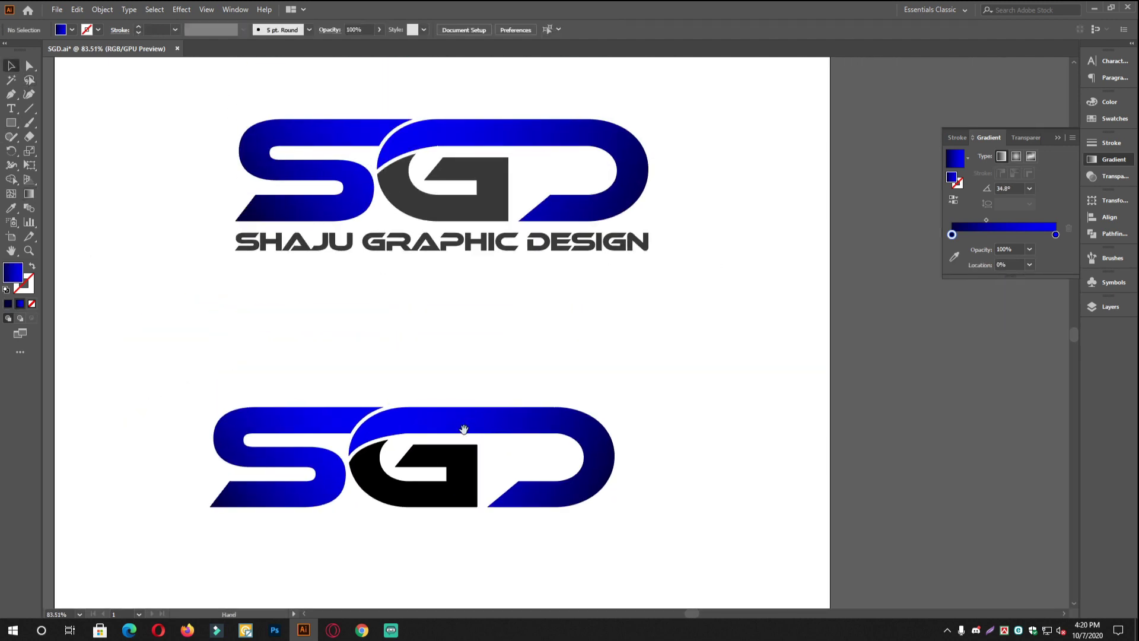
{"action": "scroll", "coordinate": [464, 429], "scroll_direction": "up", "scroll_amount": 1}
{"action": "left_click", "coordinate": [453, 458]}
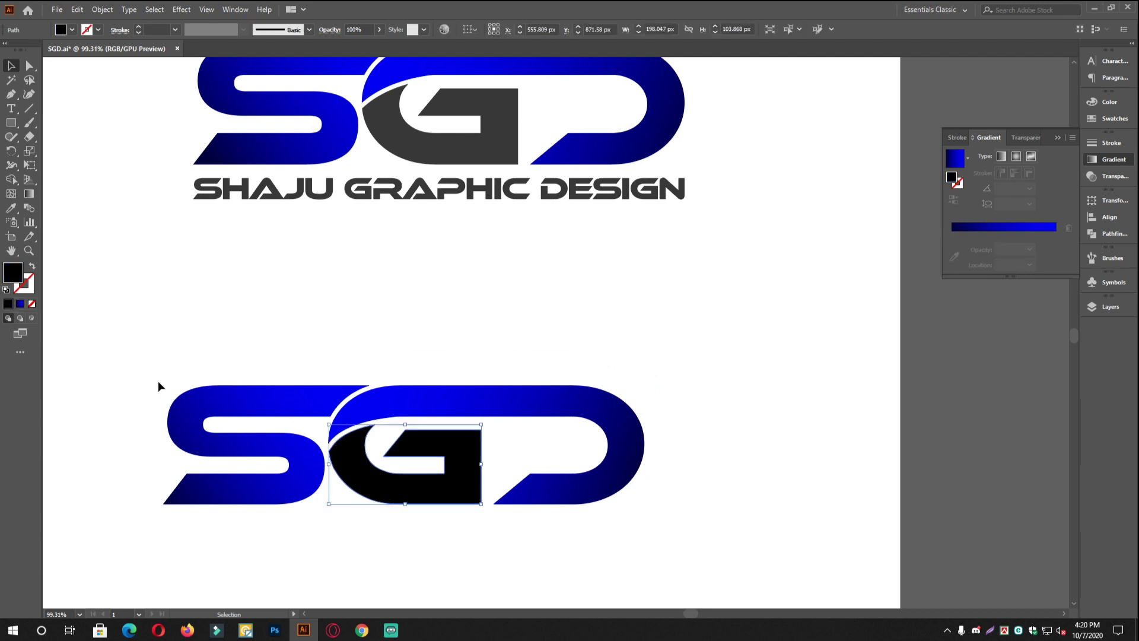
{"action": "left_click", "coordinate": [10, 208]}
{"action": "left_click", "coordinate": [488, 102]}
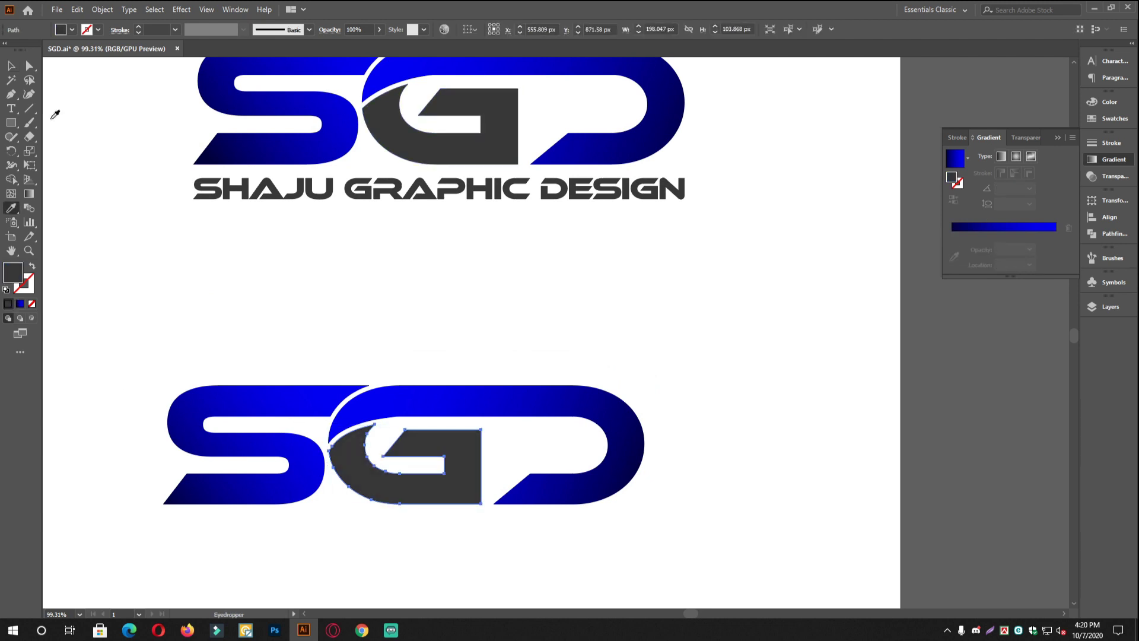
{"action": "left_click", "coordinate": [16, 80]}
{"action": "left_click", "coordinate": [11, 66]}
{"action": "left_click", "coordinate": [402, 247]}
{"action": "left_click_drag", "start_coordinate": [477, 334], "coordinate": [473, 246]}
{"action": "left_click_drag", "start_coordinate": [407, 341], "coordinate": [467, 342]}
{"action": "scroll", "coordinate": [467, 342], "scroll_direction": "down", "scroll_amount": 2}
{"action": "scroll", "coordinate": [457, 309], "scroll_direction": "up", "scroll_amount": 3}
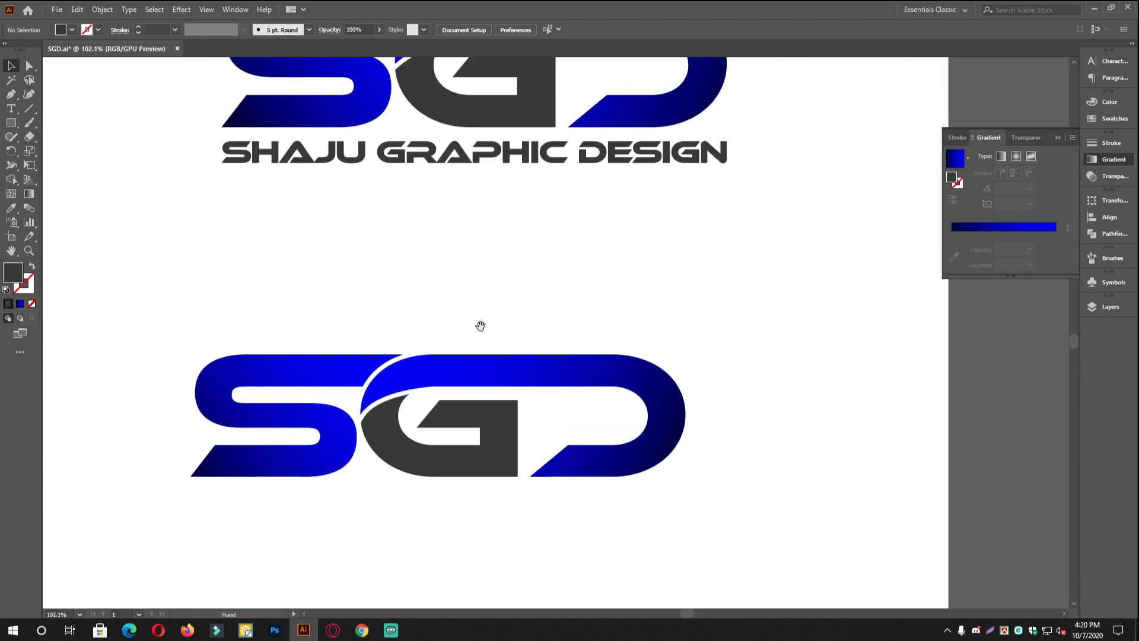
{"action": "left_click_drag", "start_coordinate": [226, 249], "coordinate": [212, 225]}
{"action": "left_click", "coordinate": [12, 109]}
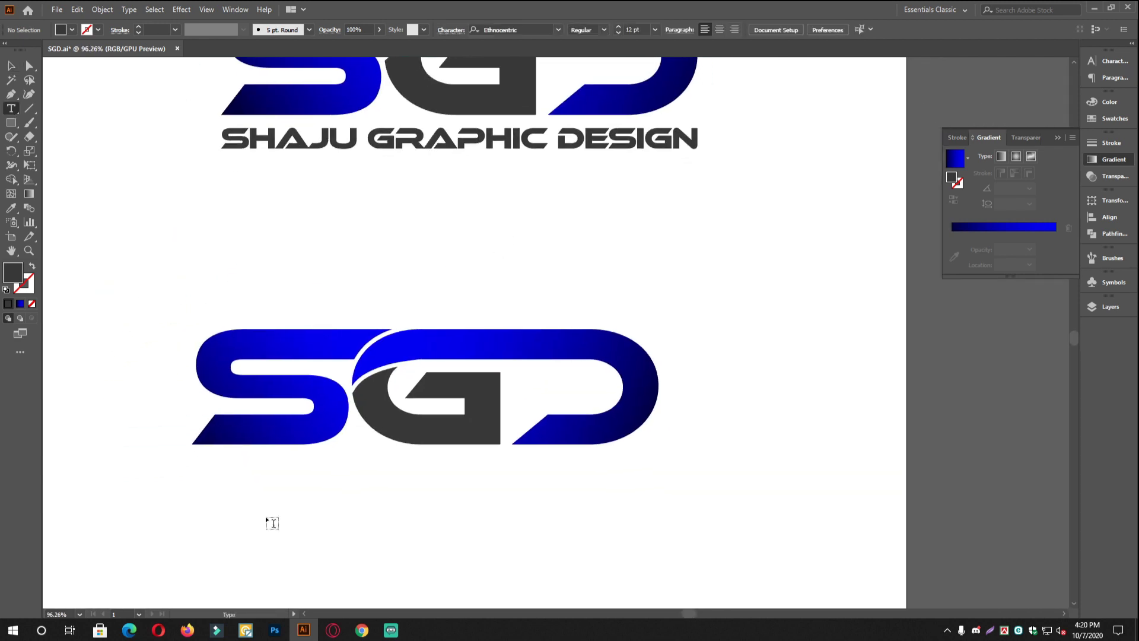
{"action": "left_click", "coordinate": [200, 470]}
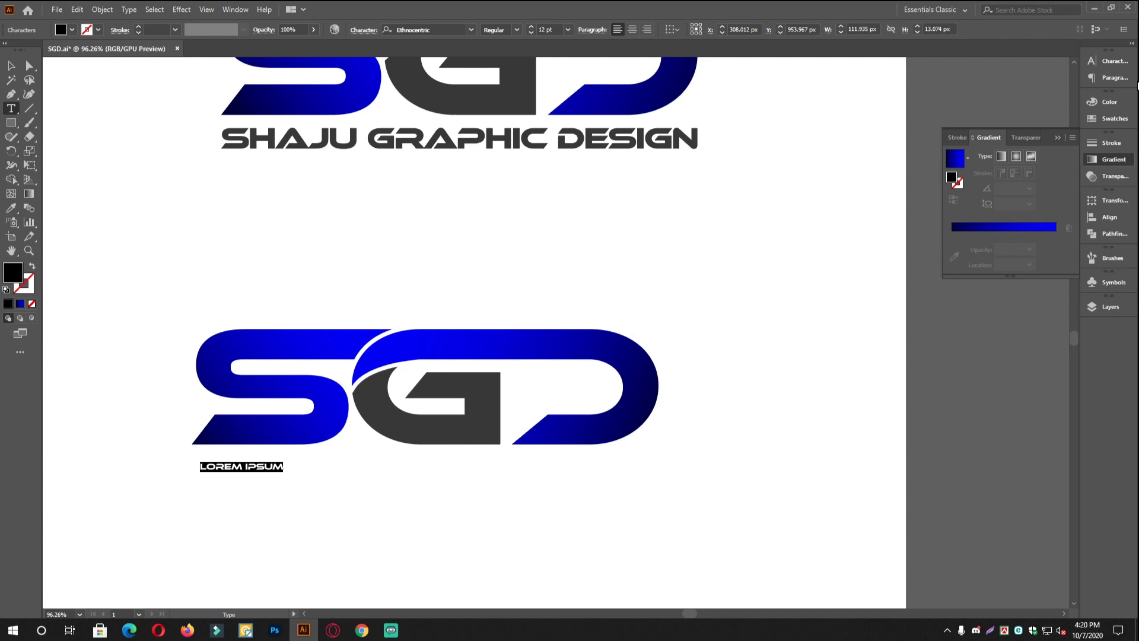
{"action": "key", "text": "Escape"}
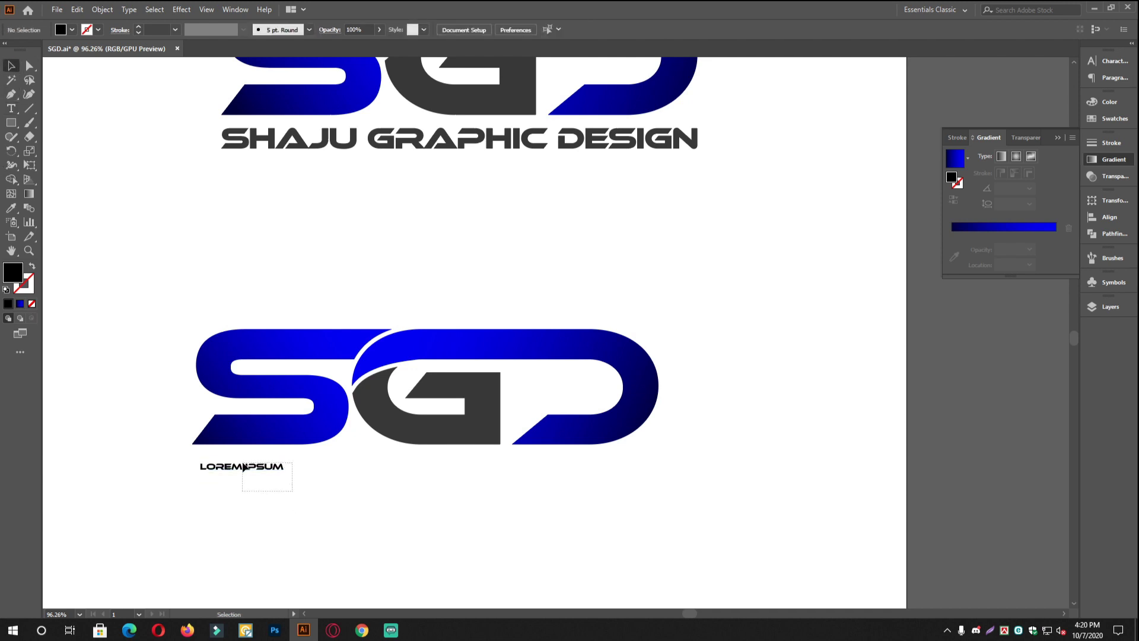
{"action": "key", "text": "Delete"}
Copy the reference logo's company name line beneath the new SGD logo and scale it to match the logo's width.
{"action": "left_click_drag", "start_coordinate": [387, 143], "coordinate": [359, 470]}
{"action": "left_click_drag", "start_coordinate": [668, 465], "coordinate": [661, 466]}
{"action": "left_click", "coordinate": [683, 463]}
{"action": "left_click_drag", "start_coordinate": [307, 434], "coordinate": [337, 438]}
{"action": "left_click_drag", "start_coordinate": [430, 440], "coordinate": [496, 439]}
{"action": "key", "text": "ctrl+0"}
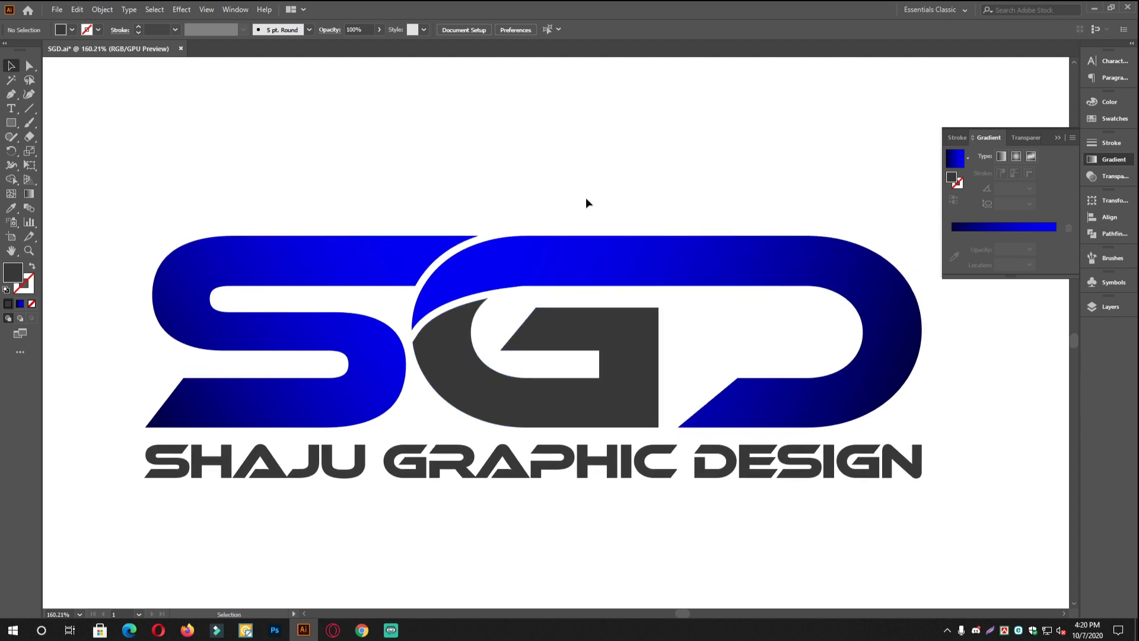
Add the Ethnocentric text "GR" in the space above the new SGD logo and enlarge it to about 121 pt.
{"action": "left_click_drag", "start_coordinate": [585, 197], "coordinate": [532, 300]}
{"action": "left_click", "coordinate": [12, 108]}
{"action": "left_click_drag", "start_coordinate": [427, 202], "coordinate": [396, 233]}
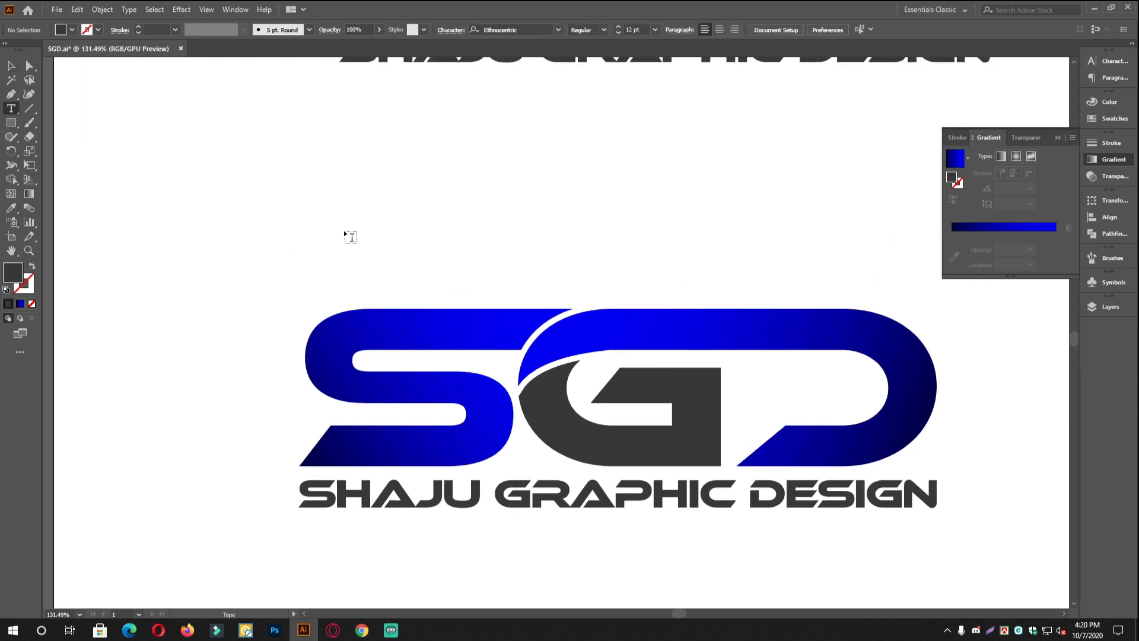
{"action": "left_click", "coordinate": [345, 232]}
{"action": "type", "text": "GR"}
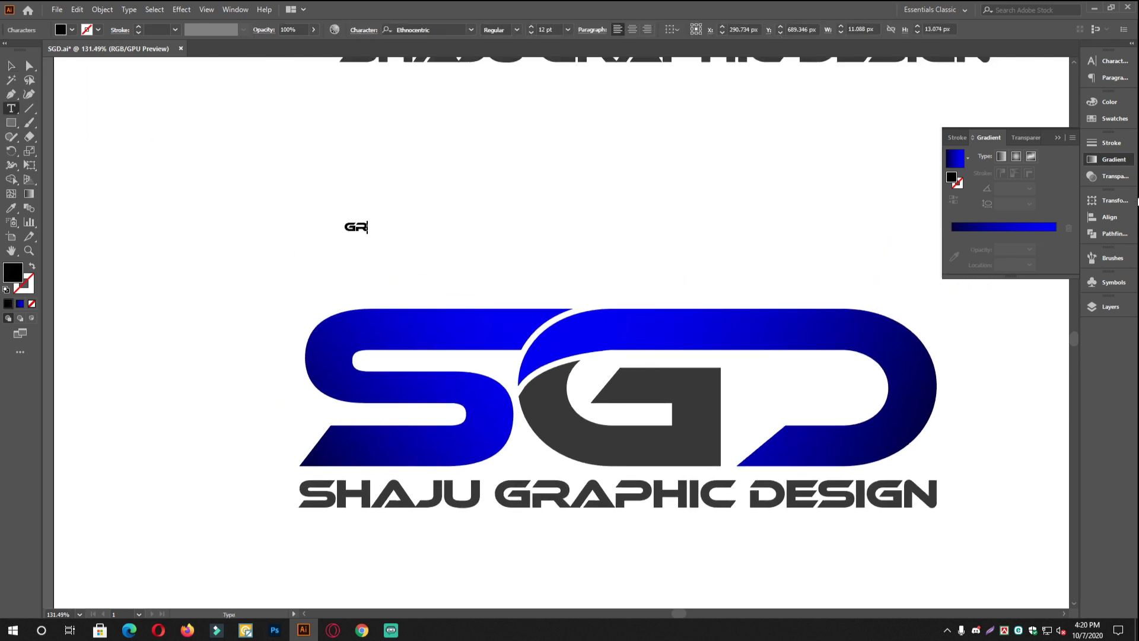
{"action": "left_click_drag", "start_coordinate": [368, 222], "coordinate": [530, 156]}
{"action": "left_click_drag", "start_coordinate": [341, 241], "coordinate": [536, 499]}
{"action": "scroll", "coordinate": [533, 490], "scroll_direction": "up", "scroll_amount": 3}
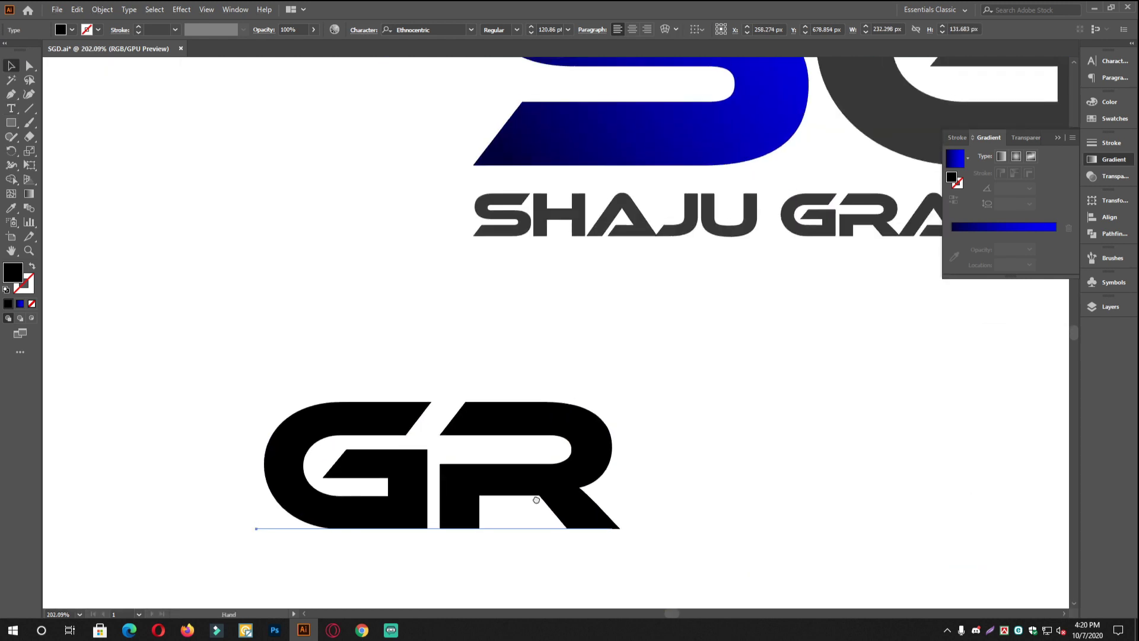
Convert the GR text to outlines and ungroup its letters.
{"action": "scroll", "coordinate": [525, 451], "scroll_direction": "up", "scroll_amount": 1}
{"action": "key", "text": "ctrl+shift+o"}
{"action": "right_click", "coordinate": [527, 454]}
{"action": "left_click", "coordinate": [567, 345]}
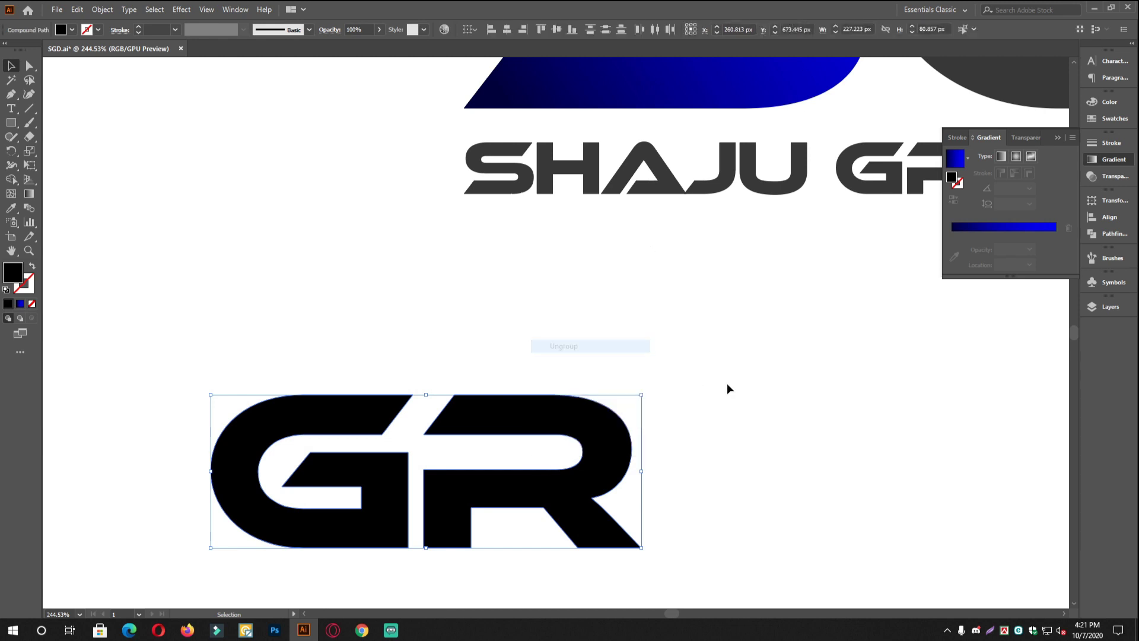
{"action": "left_click", "coordinate": [729, 388]}
Extend the slanted end of the G's upper arm horizontally until it overlaps the R's top bar.
{"action": "scroll", "coordinate": [572, 500], "scroll_direction": "up", "scroll_amount": 1}
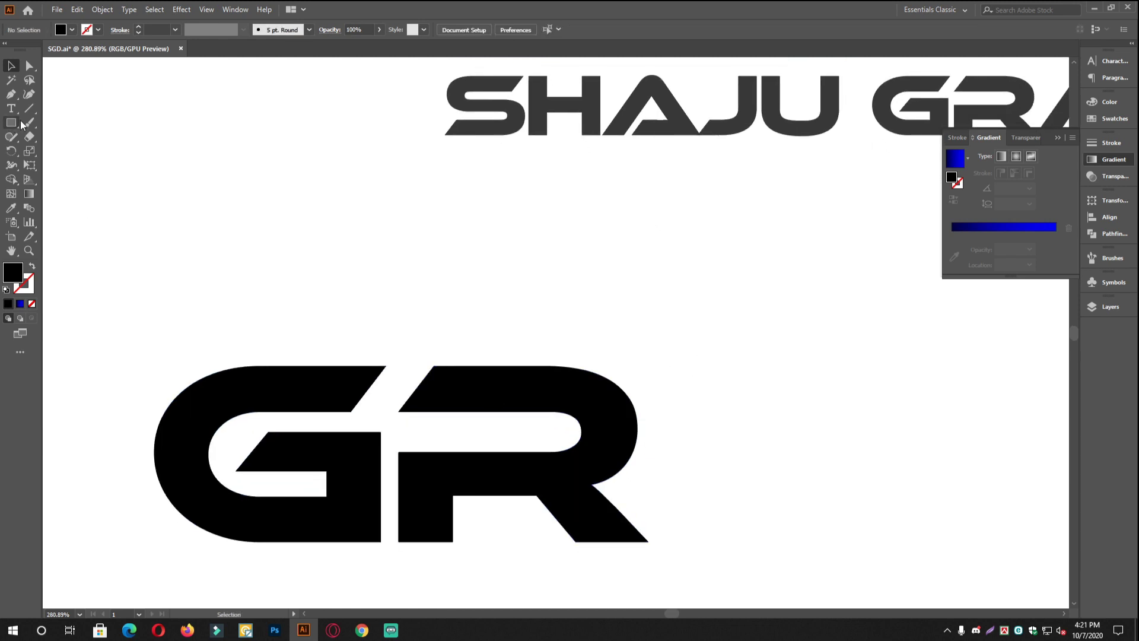
{"action": "left_click", "coordinate": [29, 68]}
{"action": "left_click_drag", "start_coordinate": [371, 388], "coordinate": [452, 387]}
{"action": "left_click", "coordinate": [488, 311]}
{"action": "left_click_drag", "start_coordinate": [564, 452], "coordinate": [550, 415]}
{"action": "left_click_drag", "start_coordinate": [487, 431], "coordinate": [508, 431]}
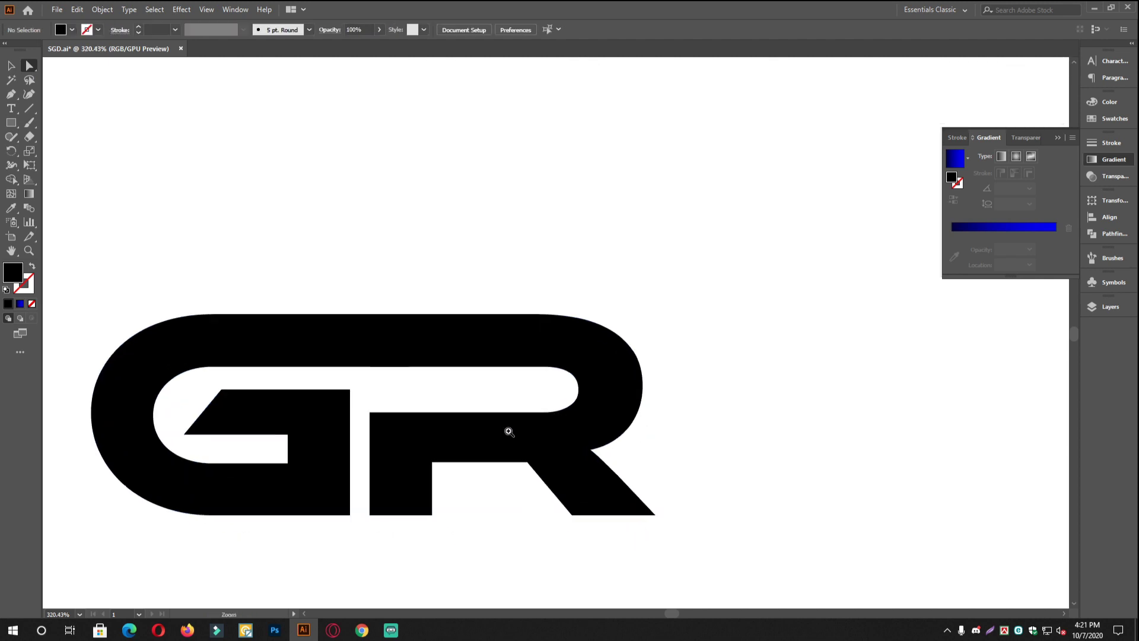
{"action": "scroll", "coordinate": [409, 445], "scroll_direction": "down", "scroll_amount": 1}
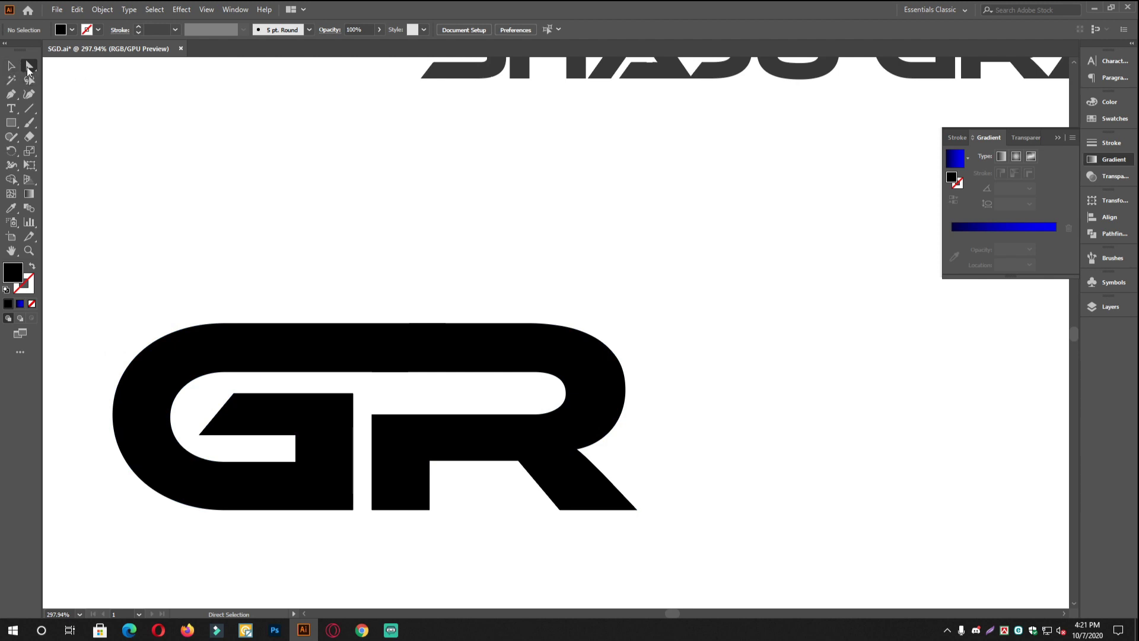
Delete the anchor points of the R's left stem, leaving only its bowl and diagonal leg.
{"action": "left_click", "coordinate": [9, 65]}
{"action": "left_click", "coordinate": [29, 66]}
{"action": "left_click_drag", "start_coordinate": [366, 399], "coordinate": [458, 565]}
{"action": "key", "text": "Delete"}
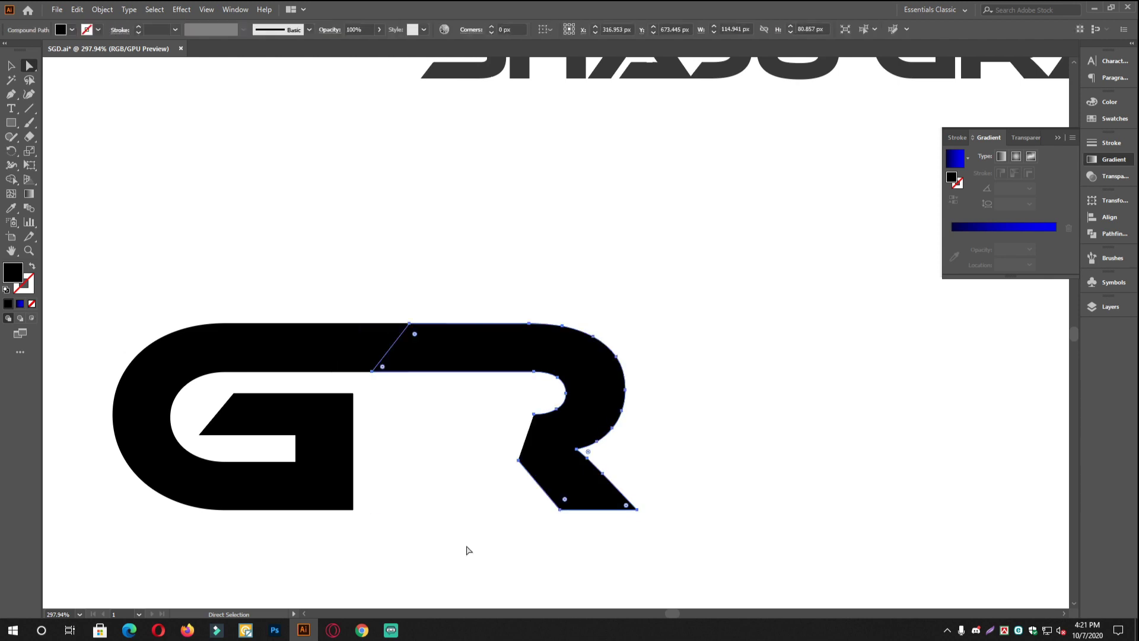
Move the trimmed R horizontally closer to the G so that their top bars overlap.
{"action": "left_click", "coordinate": [9, 65]}
{"action": "left_click_drag", "start_coordinate": [499, 368], "coordinate": [345, 353]}
{"action": "left_click", "coordinate": [602, 334]}
Shorten the G's upper arm by moving its slanted end back inside the R's straight top bar.
{"action": "left_click", "coordinate": [135, 345]}
{"action": "left_click", "coordinate": [30, 67]}
{"action": "left_click", "coordinate": [412, 377]}
{"action": "left_click", "coordinate": [254, 269]}
{"action": "key", "text": "ctrl+z"}
{"action": "left_click", "coordinate": [292, 263]}
{"action": "left_click", "coordinate": [446, 331]}
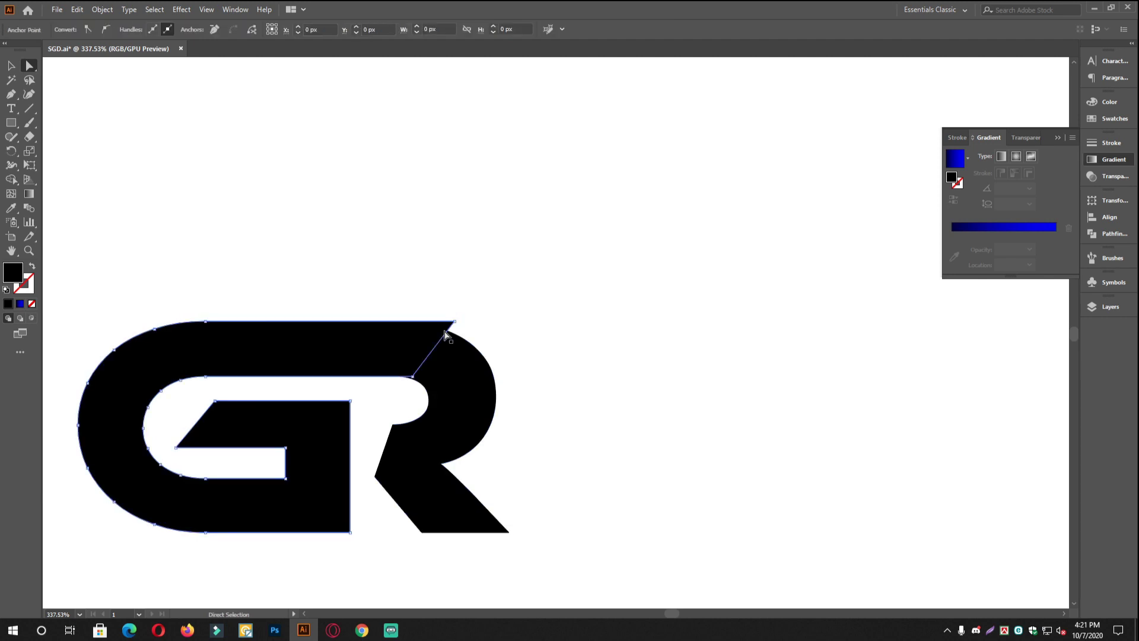
{"action": "left_click_drag", "start_coordinate": [437, 344], "coordinate": [341, 347]}
{"action": "left_click", "coordinate": [7, 68]}
{"action": "left_click", "coordinate": [413, 229]}
{"action": "left_click_drag", "start_coordinate": [480, 370], "coordinate": [531, 324]}
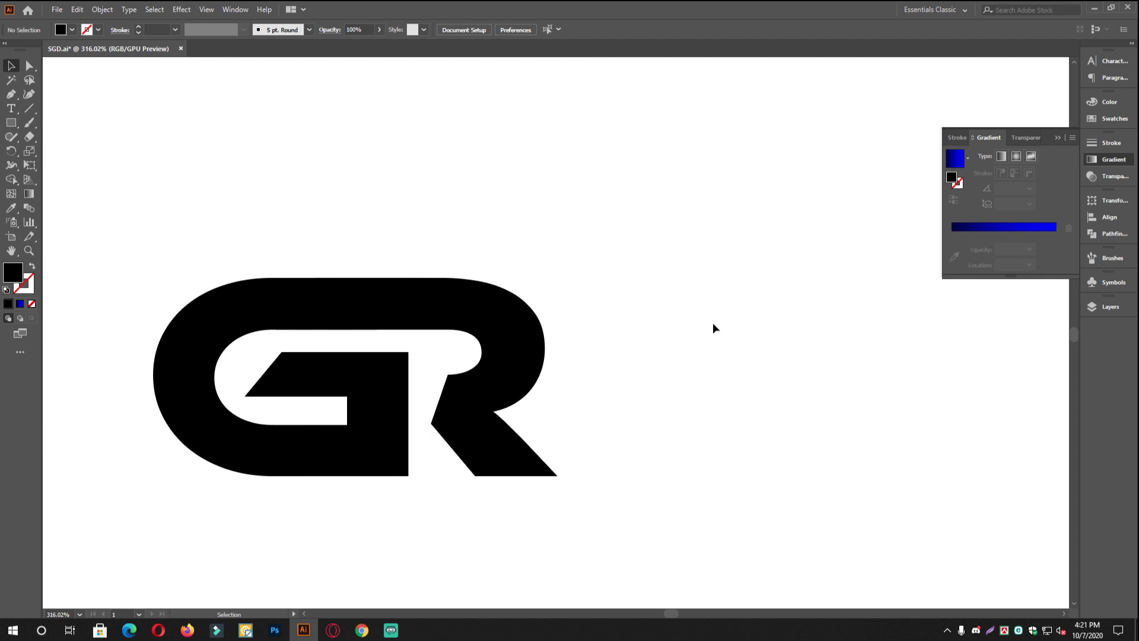
{"action": "left_click", "coordinate": [9, 95]}
{"action": "scroll", "coordinate": [531, 427], "scroll_direction": "up", "scroll_amount": 5}
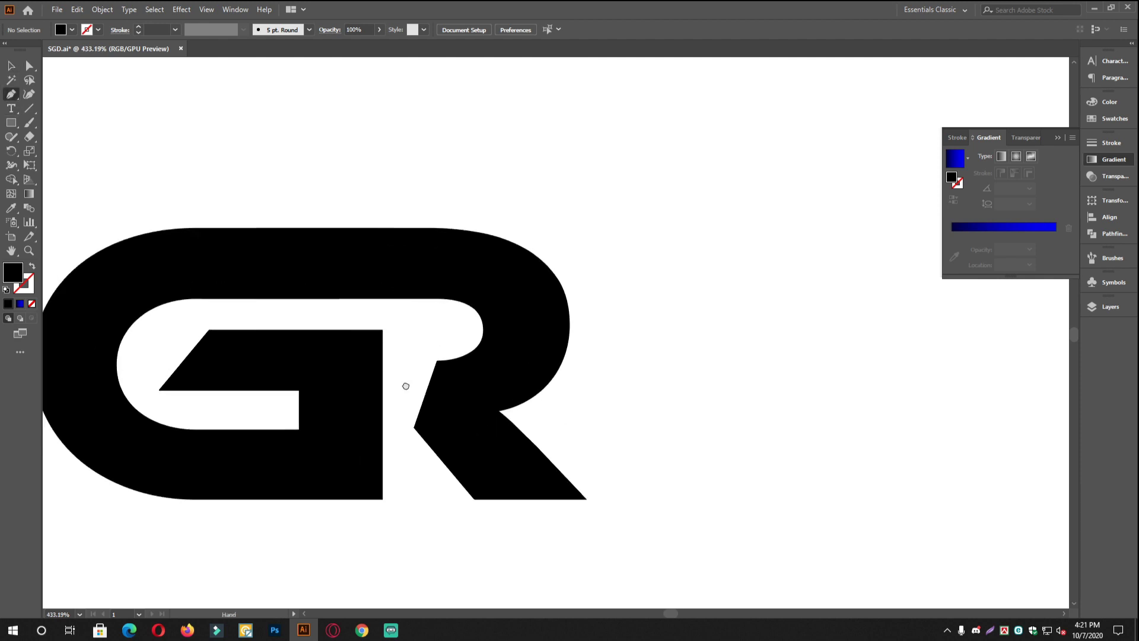
{"action": "left_click_drag", "start_coordinate": [469, 364], "coordinate": [445, 429]}
{"action": "left_click", "coordinate": [11, 65]}
{"action": "left_click", "coordinate": [517, 179]}
{"action": "left_click_drag", "start_coordinate": [662, 282], "coordinate": [634, 282]}
{"action": "left_click_drag", "start_coordinate": [281, 193], "coordinate": [707, 478]}
{"action": "left_click", "coordinate": [738, 432]}
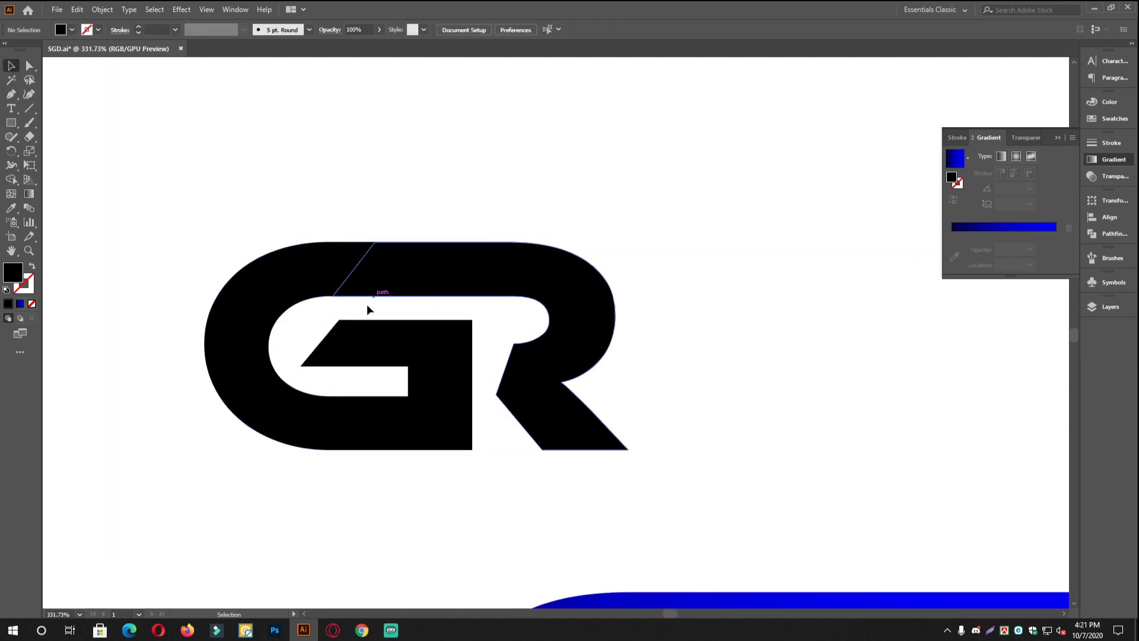
Draw a curved Pen cutting path from the top of the G's counter through and past its outermost left edge, stroked black without fill.
{"action": "key", "text": "p"}
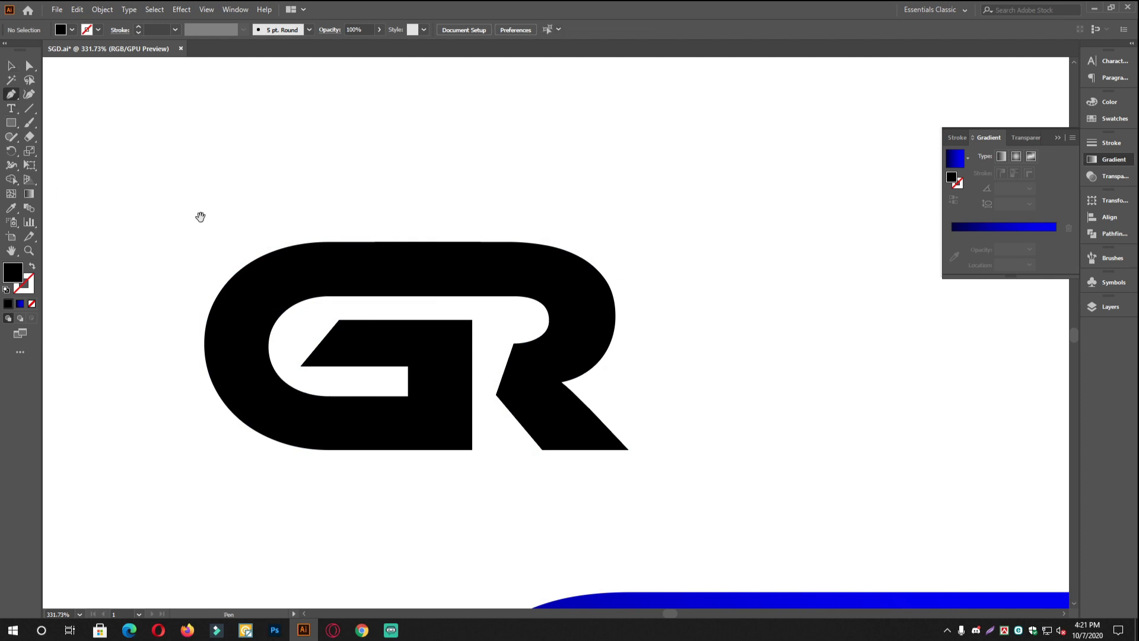
{"action": "scroll", "coordinate": [374, 322], "scroll_direction": "up", "scroll_amount": 4}
{"action": "left_click_drag", "start_coordinate": [448, 388], "coordinate": [534, 310]}
{"action": "key", "text": "ctrl+z"}
{"action": "left_click", "coordinate": [447, 330]}
{"action": "scroll", "coordinate": [569, 354], "scroll_direction": "down", "scroll_amount": 3}
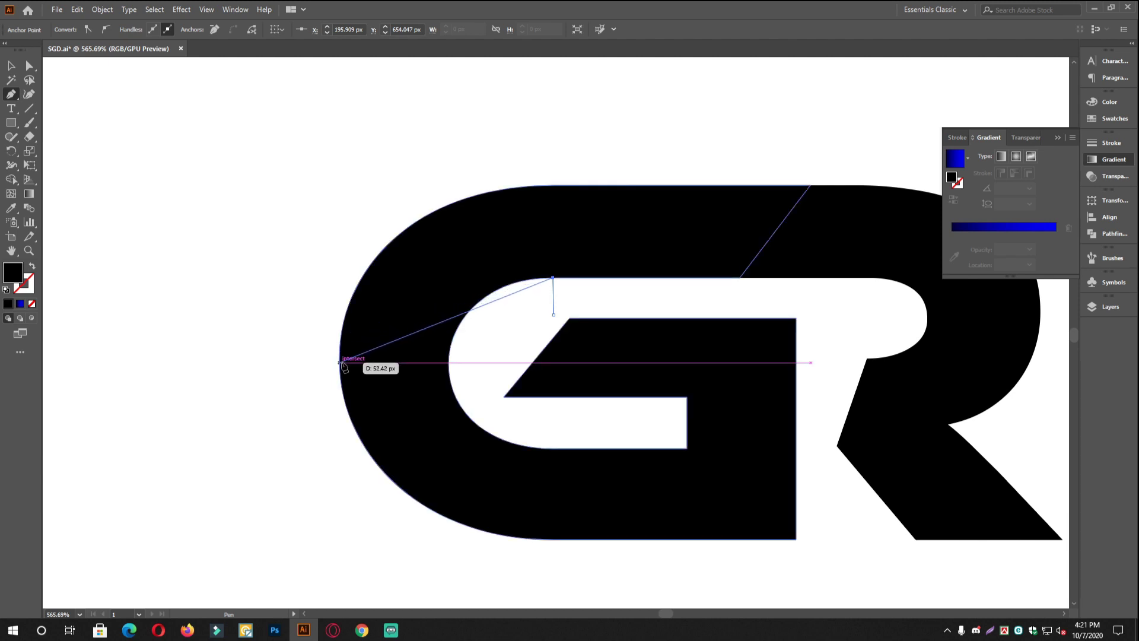
{"action": "left_click_drag", "start_coordinate": [340, 360], "coordinate": [309, 436]}
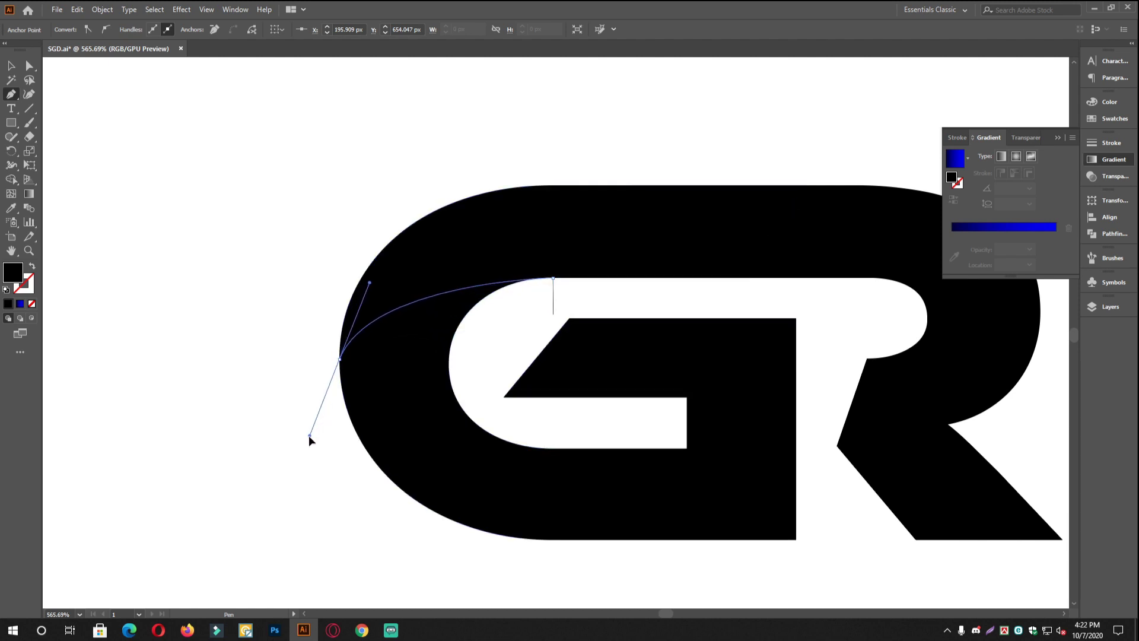
{"action": "left_click", "coordinate": [218, 380]}
{"action": "left_click", "coordinate": [13, 68]}
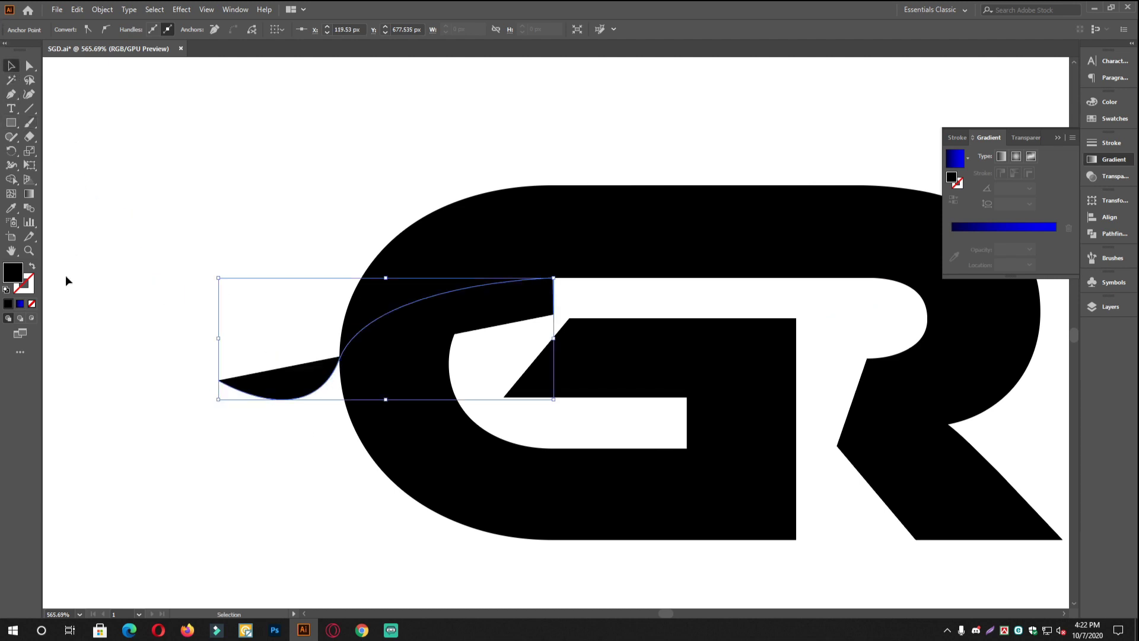
{"action": "left_click", "coordinate": [33, 266]}
Divide the G with the curved cutting path and ungroup the resulting pieces.
{"action": "left_click", "coordinate": [445, 480], "text": "shift"}
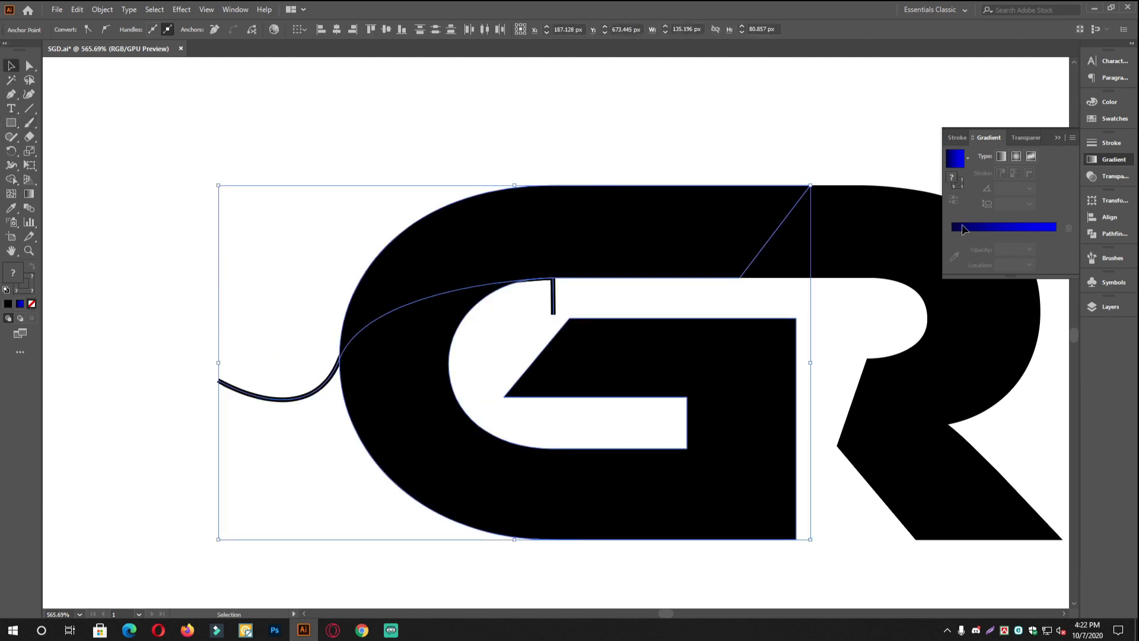
{"action": "left_click", "coordinate": [1114, 233]}
{"action": "left_click", "coordinate": [955, 257]}
{"action": "right_click", "coordinate": [431, 226]}
{"action": "left_click", "coordinate": [480, 325]}
{"action": "left_click", "coordinate": [573, 307]}
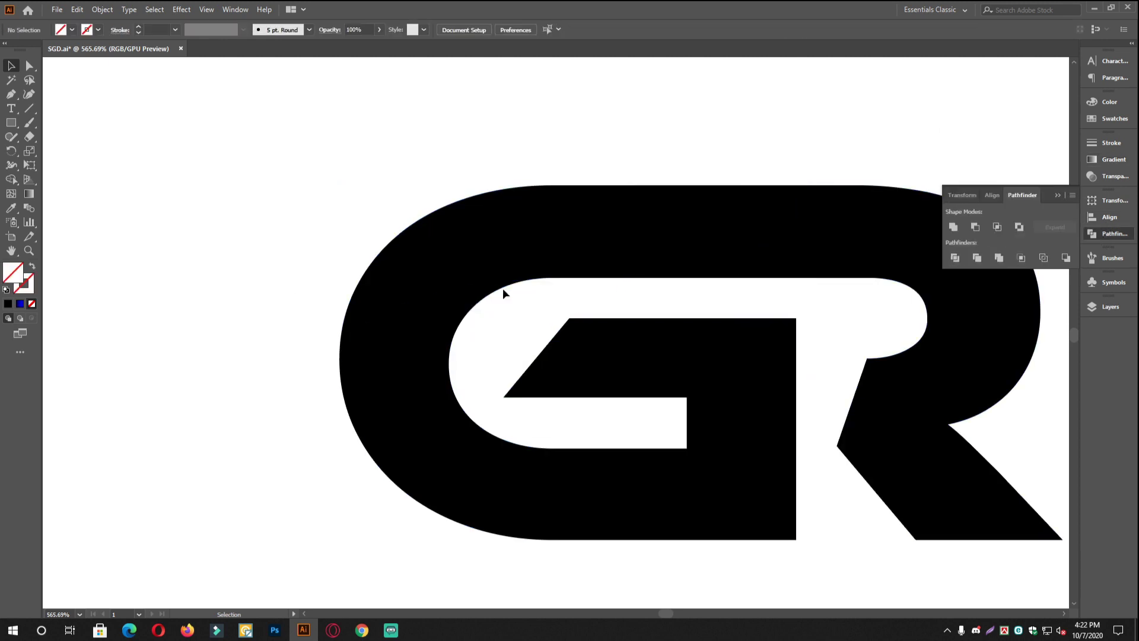
Create an offset path of 3 px with Miter joins around the G's upper piece.
{"action": "left_click", "coordinate": [526, 237]}
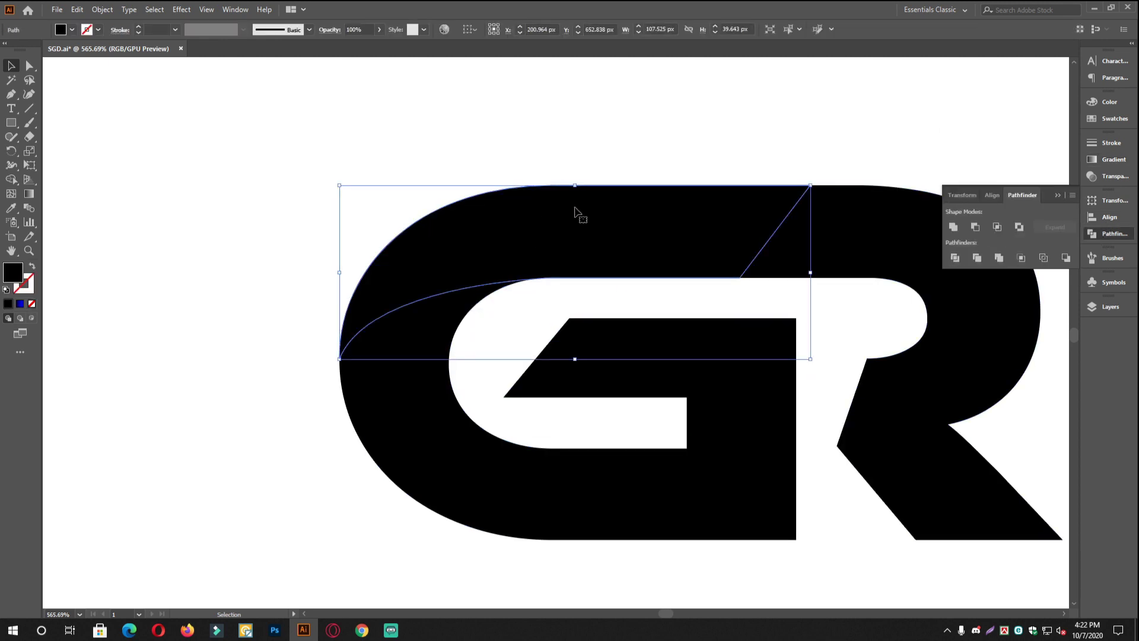
{"action": "left_click", "coordinate": [102, 9]}
{"action": "mouse_move", "coordinate": [151, 290]}
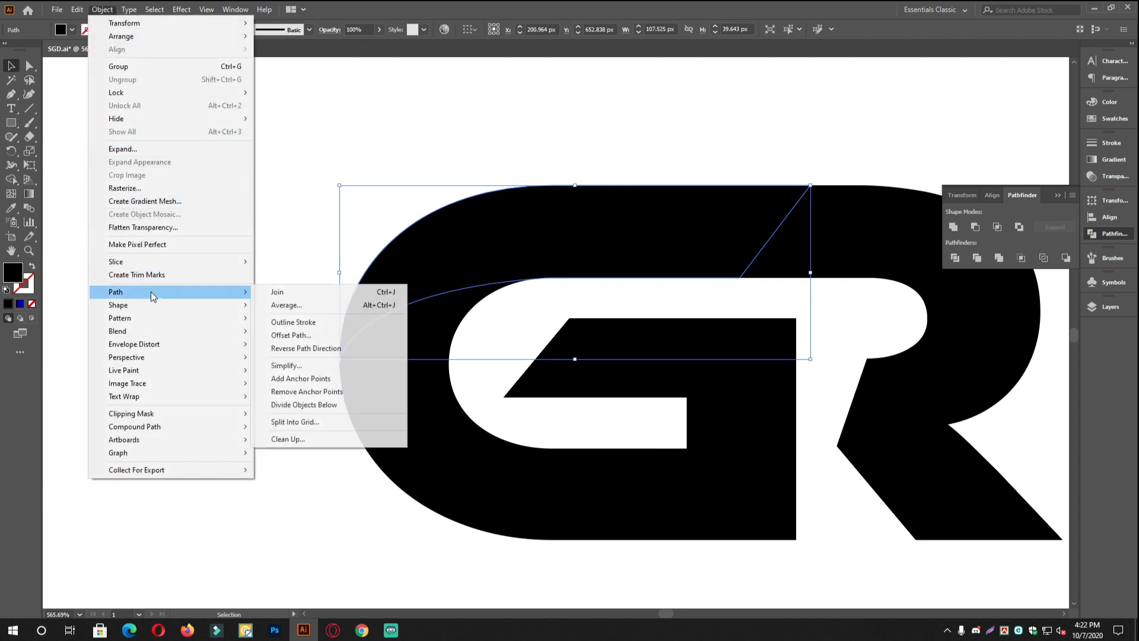
{"action": "left_click", "coordinate": [283, 336]}
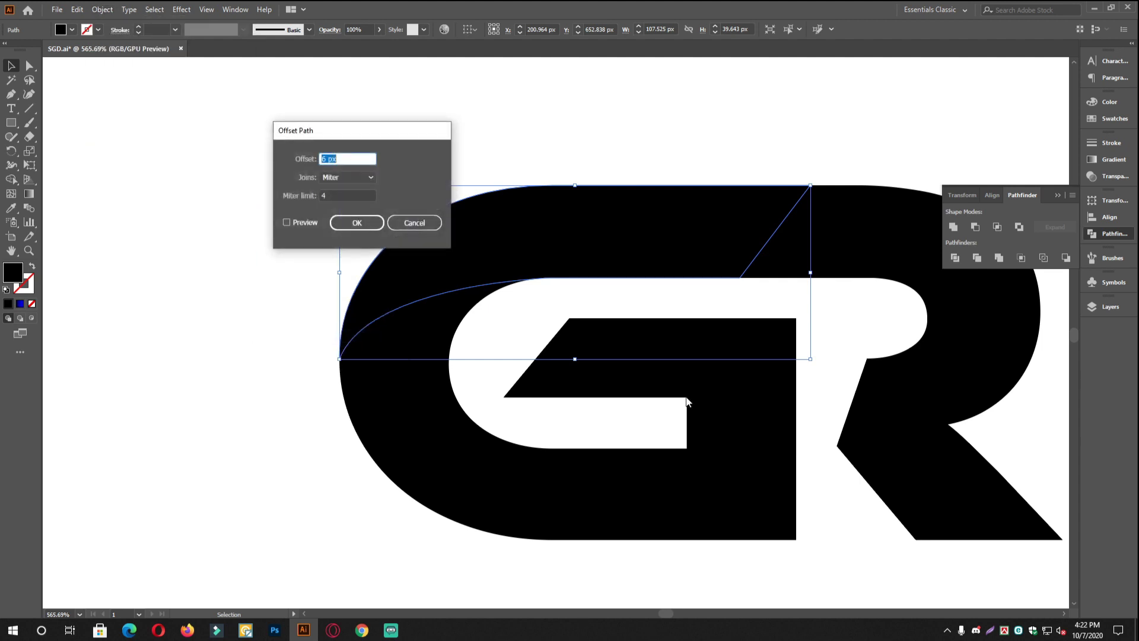
{"action": "left_click", "coordinate": [315, 226]}
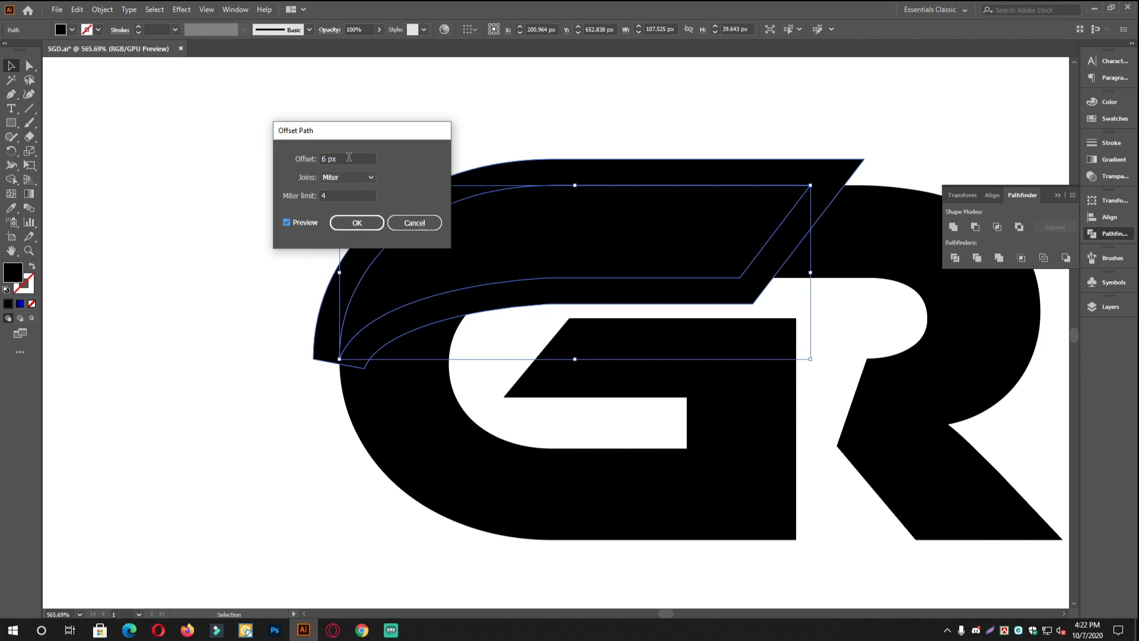
{"action": "left_click", "coordinate": [344, 158]}
{"action": "key", "text": "Down"}
{"action": "key", "text": "Down"}
{"action": "key", "text": "Down"}
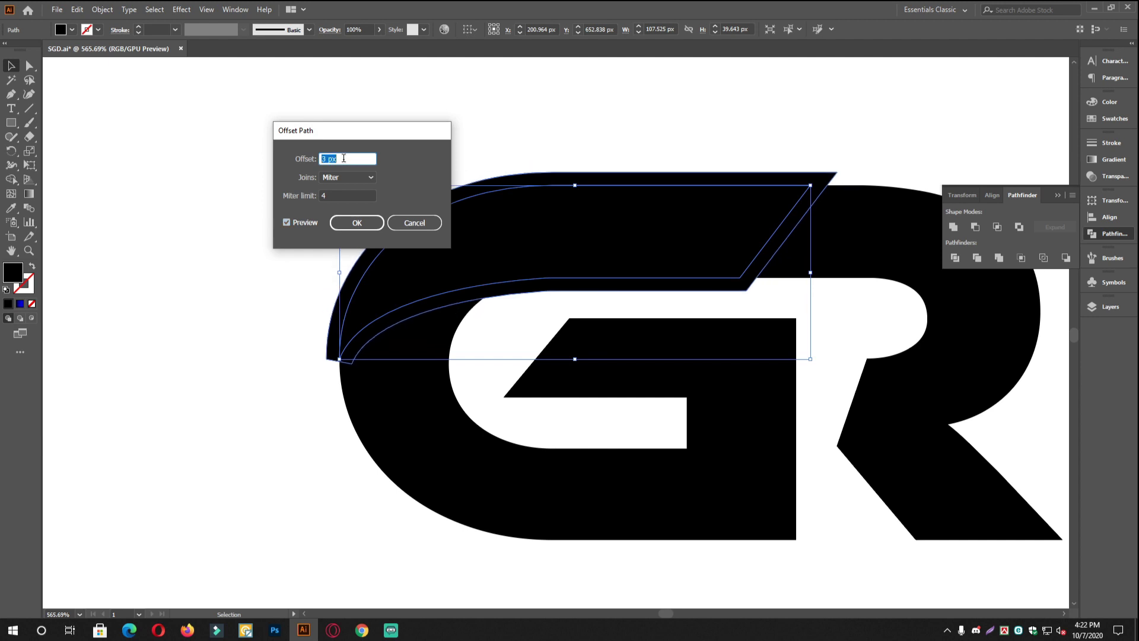
{"action": "key", "text": "Down"}
{"action": "key", "text": "Up"}
{"action": "left_click", "coordinate": [357, 221]}
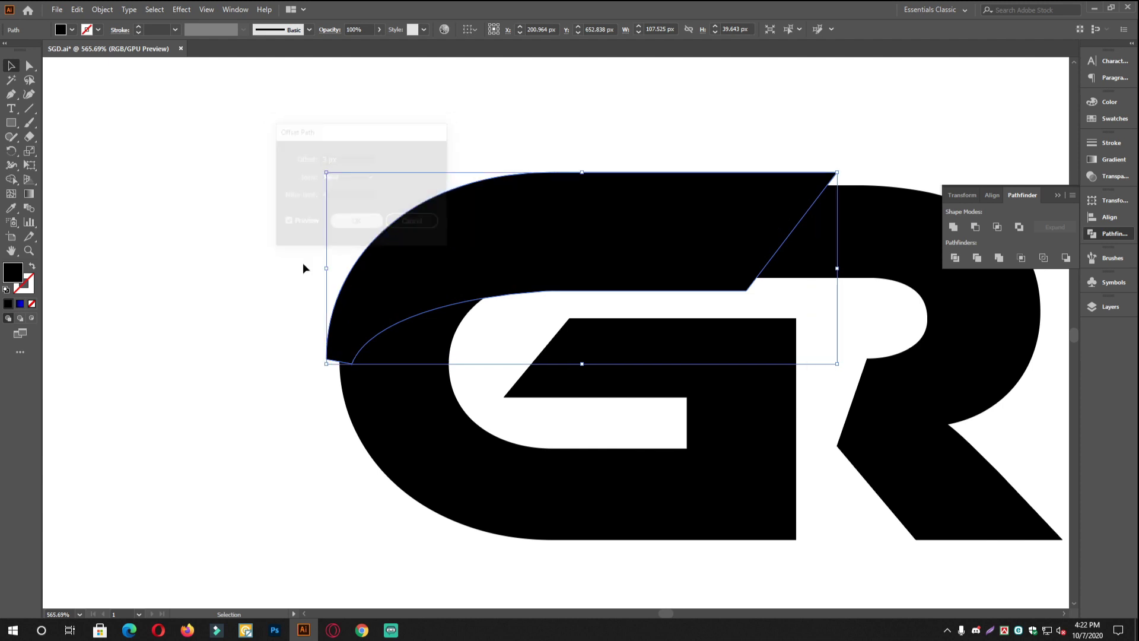
{"action": "left_click", "coordinate": [255, 141]}
{"action": "left_click", "coordinate": [369, 318]}
{"action": "key", "text": "a"}
{"action": "key", "text": "Delete"}
{"action": "key", "text": "v"}
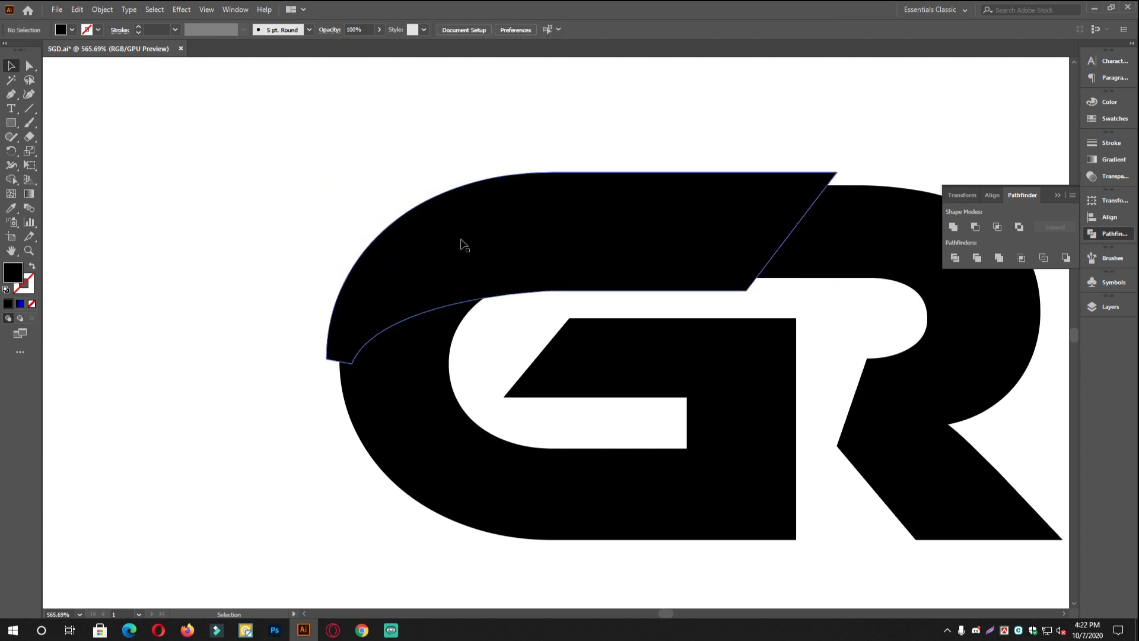
{"action": "left_click", "coordinate": [461, 240]}
{"action": "key", "text": "ctrl+z"}
Swap fill and stroke on the G's upper piece and its offset shape so both have only black outlines.
{"action": "left_click_drag", "start_coordinate": [331, 151], "coordinate": [472, 262]}
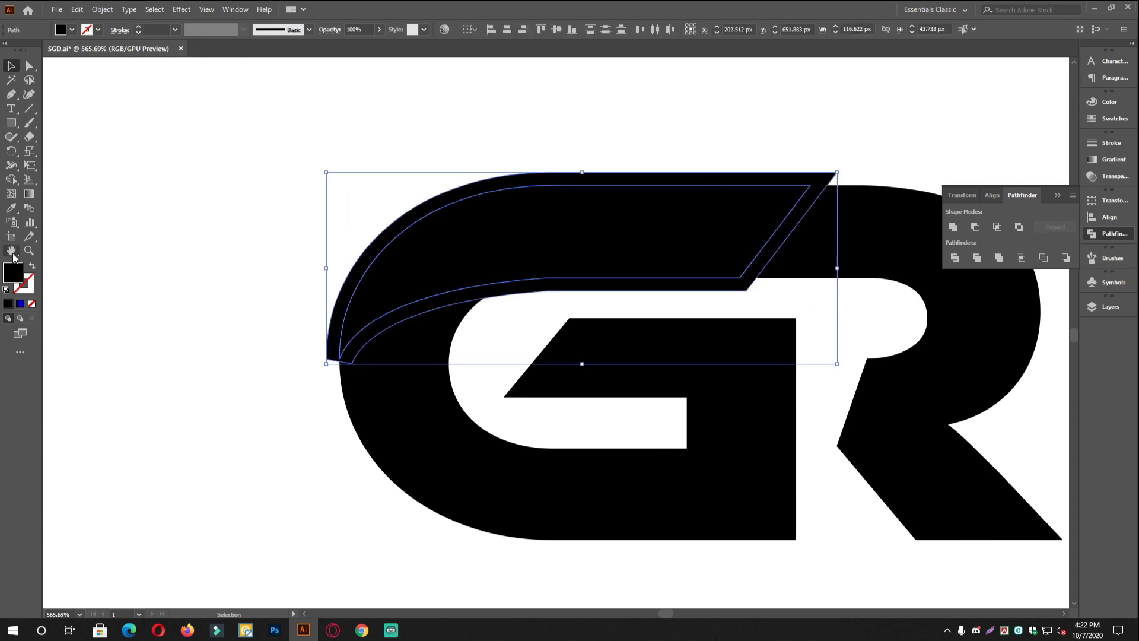
{"action": "left_click", "coordinate": [30, 267]}
{"action": "scroll", "coordinate": [467, 278], "scroll_direction": "up", "scroll_amount": 1}
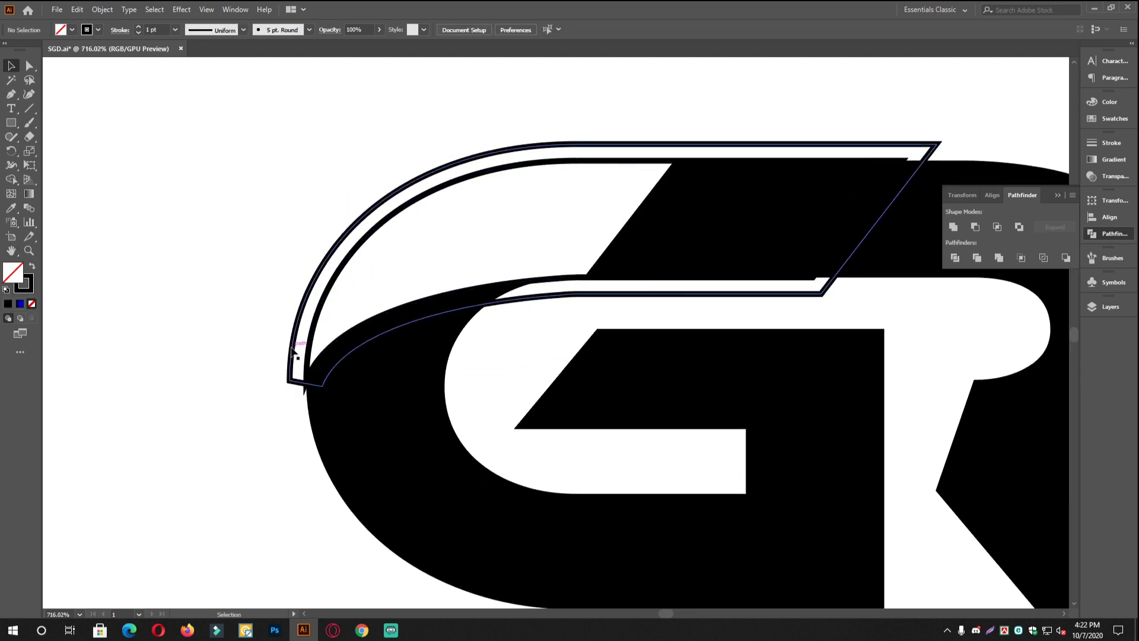
Pull the offset outline's lower-left tip down and outward until it extends past the G's outer edge.
{"action": "key", "text": "a"}
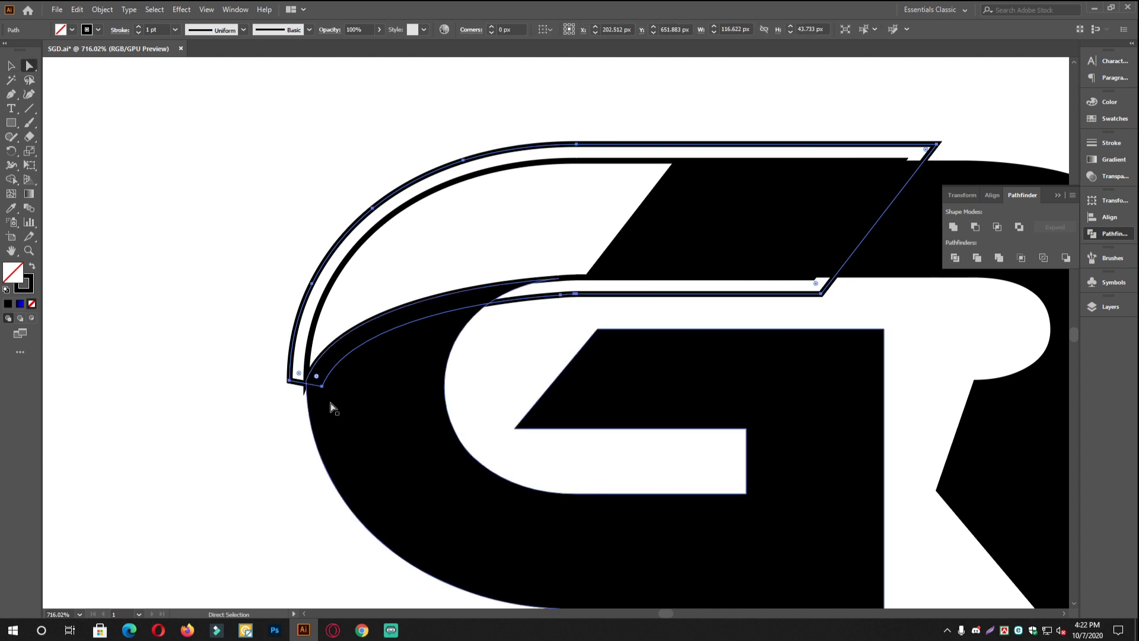
{"action": "left_click_drag", "start_coordinate": [322, 387], "coordinate": [304, 398]}
{"action": "key", "text": "ctrl+z"}
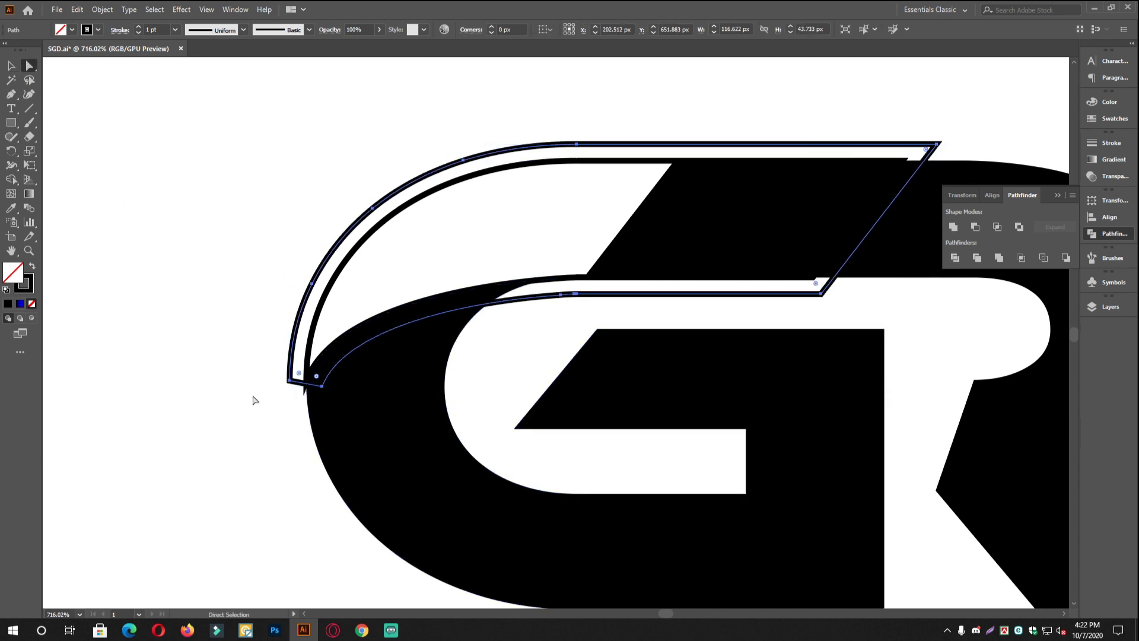
{"action": "left_click", "coordinate": [252, 398]}
{"action": "left_click", "coordinate": [306, 393]}
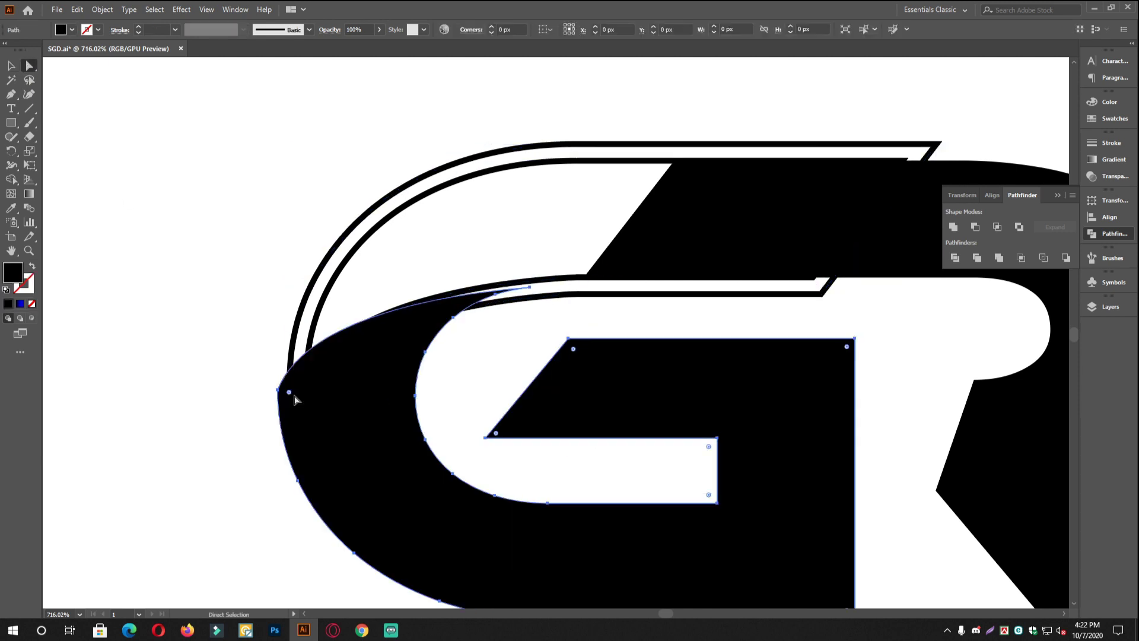
{"action": "left_click", "coordinate": [328, 279]}
{"action": "left_click", "coordinate": [309, 295]}
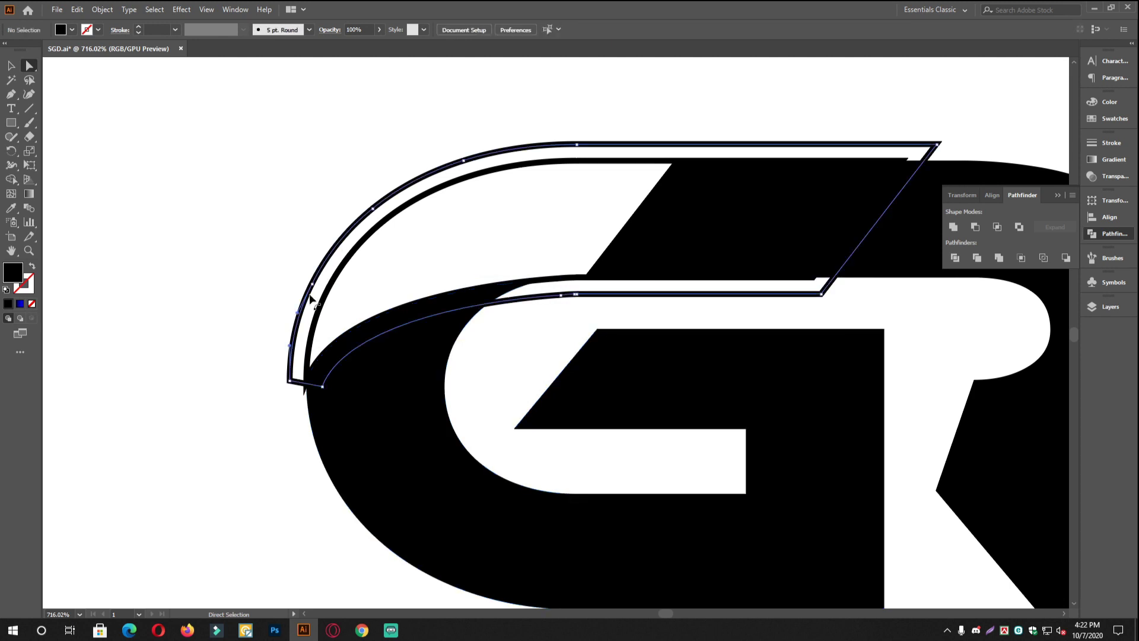
{"action": "left_click_drag", "start_coordinate": [325, 391], "coordinate": [297, 405]}
{"action": "left_click", "coordinate": [13, 64]}
{"action": "left_click", "coordinate": [626, 315]}
{"action": "left_click_drag", "start_coordinate": [628, 328], "coordinate": [583, 283]}
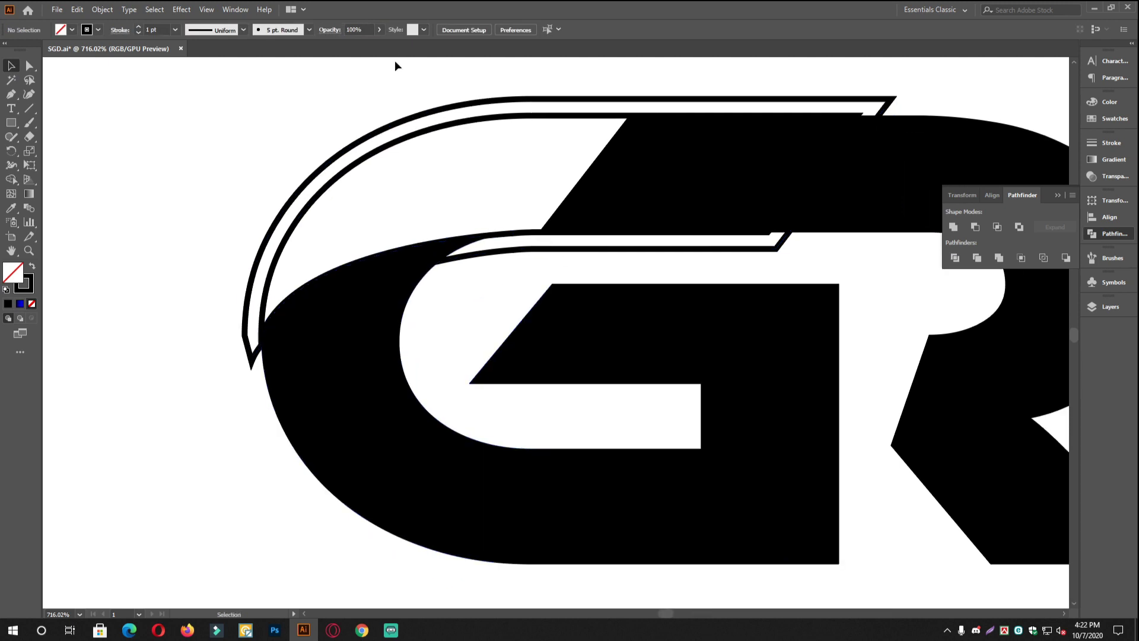
Divide the G's lower piece with the offset outline and ungroup the result.
{"action": "left_click", "coordinate": [422, 117]}
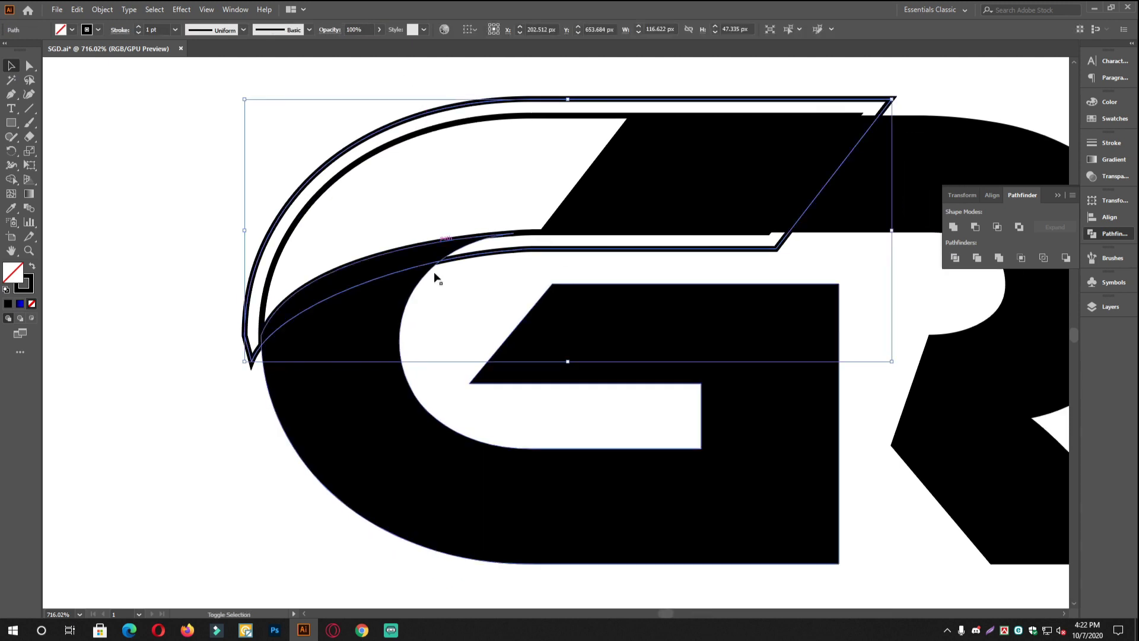
{"action": "left_click", "coordinate": [954, 258]}
{"action": "right_click", "coordinate": [521, 252]}
{"action": "left_click", "coordinate": [553, 350]}
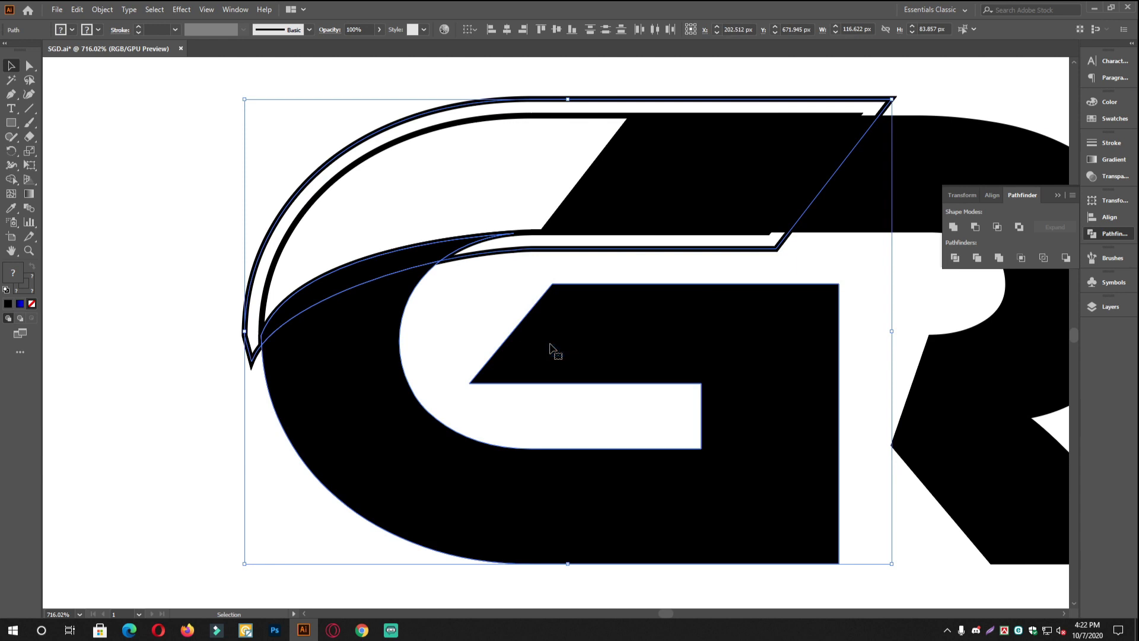
{"action": "left_click", "coordinate": [439, 266]}
Delete the divided slivers and offset leftovers to leave a curved gap in the G, and restore the upper piece's black fill.
{"action": "left_click_drag", "start_coordinate": [440, 266], "coordinate": [528, 299]}
{"action": "key", "text": "Delete"}
{"action": "key", "text": "Delete"}
{"action": "left_click", "coordinate": [429, 246]}
{"action": "scroll", "coordinate": [466, 288], "scroll_direction": "down", "scroll_amount": 3}
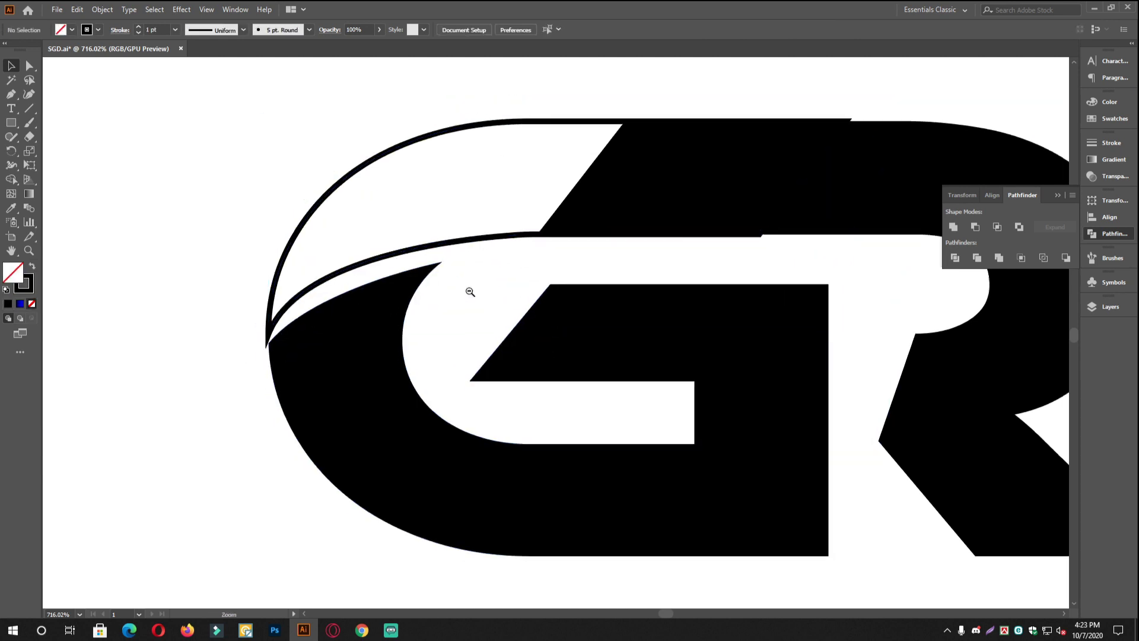
{"action": "key", "text": "Delete"}
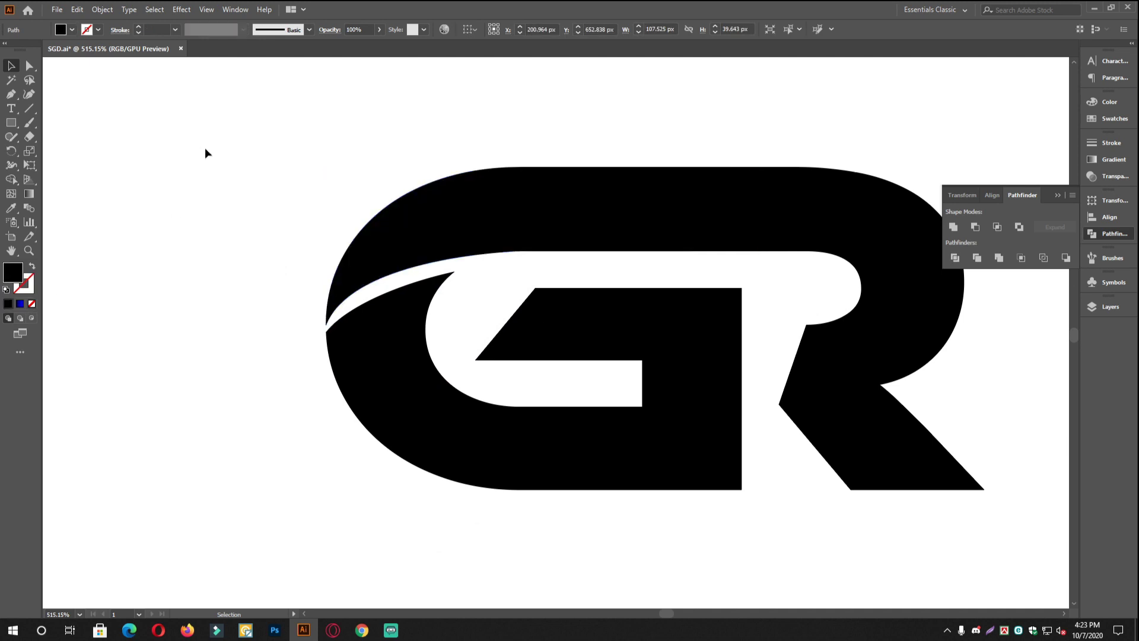
Copy the dark grey fill from the SGD logo's G onto the lower piece of the GR's G with the Eyedropper.
{"action": "scroll", "coordinate": [444, 177], "scroll_direction": "down", "scroll_amount": 3}
{"action": "scroll", "coordinate": [543, 204], "scroll_direction": "down", "scroll_amount": 5}
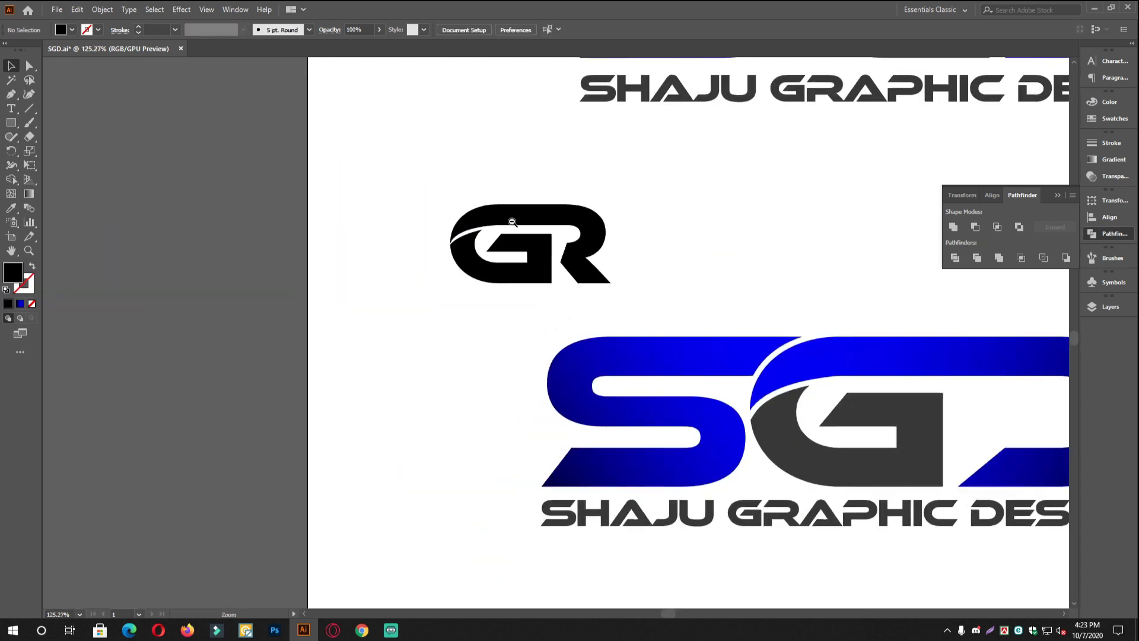
{"action": "left_click", "coordinate": [357, 278]}
{"action": "left_click", "coordinate": [11, 208]}
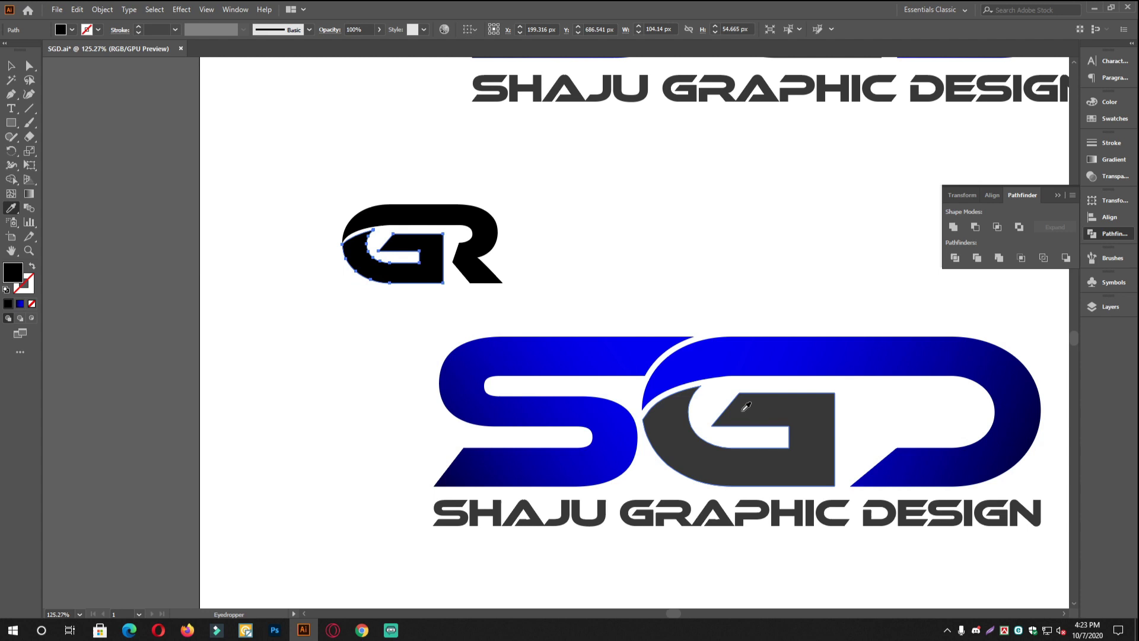
{"action": "left_click", "coordinate": [822, 439]}
Unite the R with the G's upper piece into one shape.
{"action": "left_click", "coordinate": [13, 66]}
{"action": "left_click", "coordinate": [459, 219]}
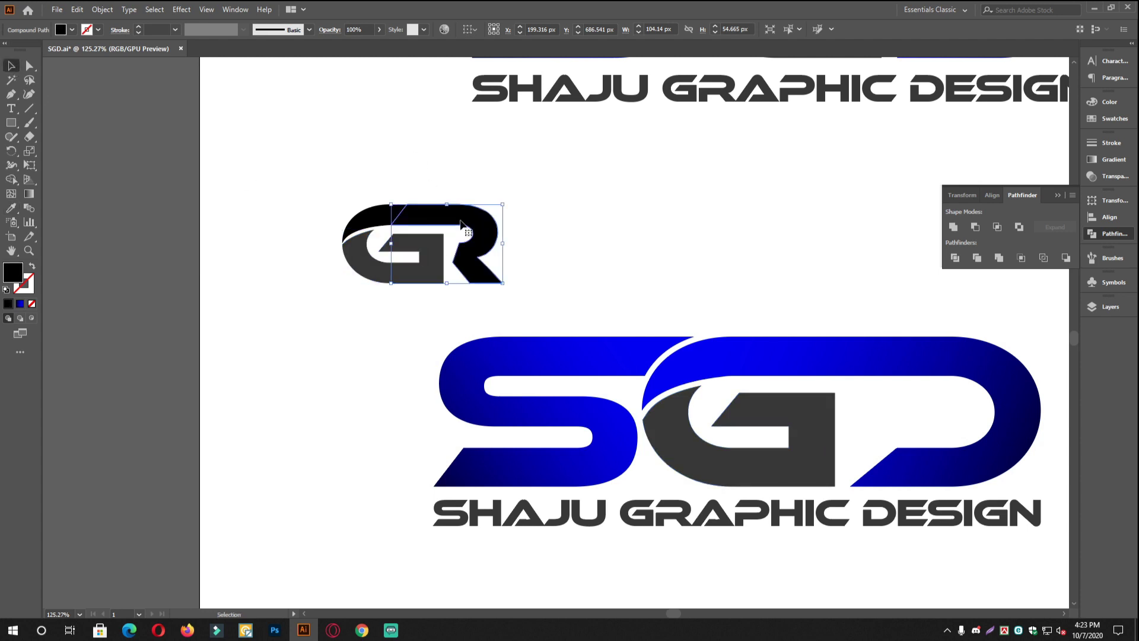
{"action": "left_click", "coordinate": [382, 218], "text": "shift"}
{"action": "left_click", "coordinate": [954, 228]}
Copy the blue gradient fill from the SGD logo's D shape onto the united GR shape with the Eyedropper.
{"action": "left_click", "coordinate": [10, 207]}
{"action": "left_click", "coordinate": [954, 350]}
{"action": "left_click", "coordinate": [11, 65]}
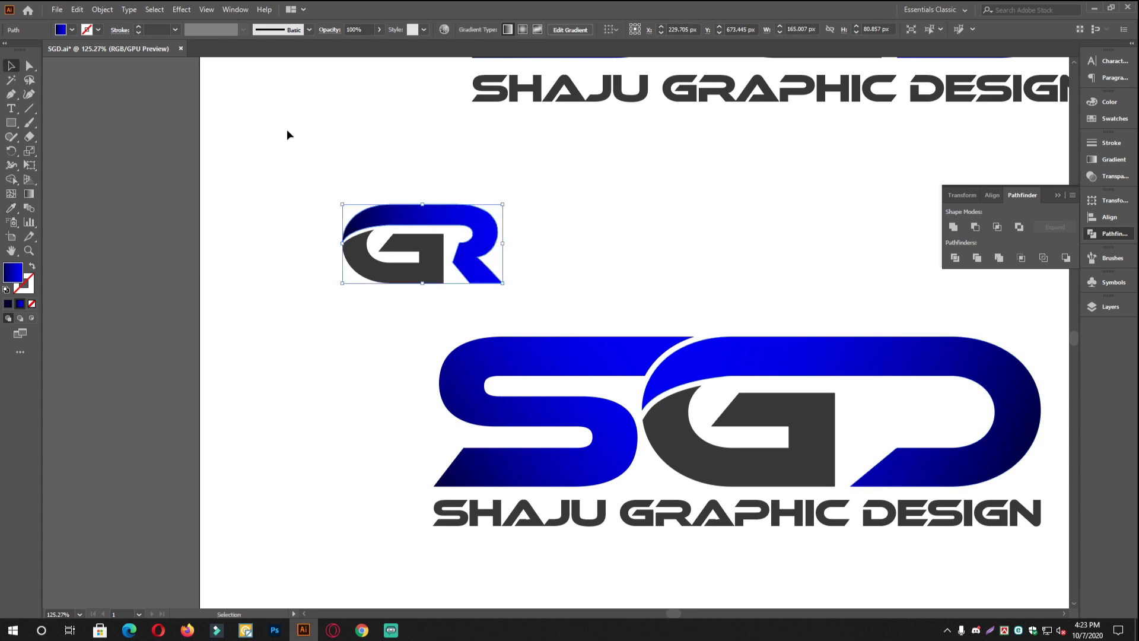
{"action": "left_click", "coordinate": [287, 135]}
Look over the finished GR logo together with the SGD logos on the artboard.
{"action": "left_click_drag", "start_coordinate": [377, 218], "coordinate": [595, 265]}
{"action": "left_click_drag", "start_coordinate": [794, 305], "coordinate": [522, 267]}
{"action": "left_click_drag", "start_coordinate": [661, 257], "coordinate": [457, 233]}
{"action": "left_click_drag", "start_coordinate": [595, 253], "coordinate": [451, 229]}
{"action": "left_click_drag", "start_coordinate": [773, 214], "coordinate": [647, 267]}
{"action": "scroll", "coordinate": [648, 267], "scroll_direction": "up", "scroll_amount": 1}
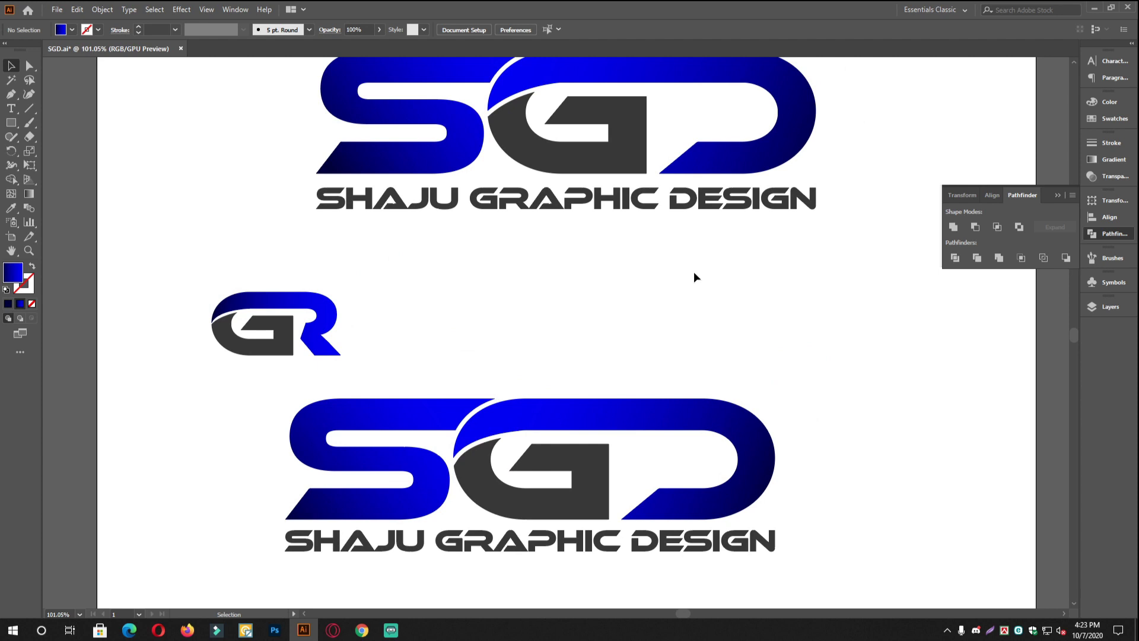
{"action": "left_click", "coordinate": [1105, 234]}
{"action": "scroll", "coordinate": [934, 231], "scroll_direction": "up", "scroll_amount": 3}
{"action": "scroll", "coordinate": [934, 230], "scroll_direction": "down", "scroll_amount": 2}
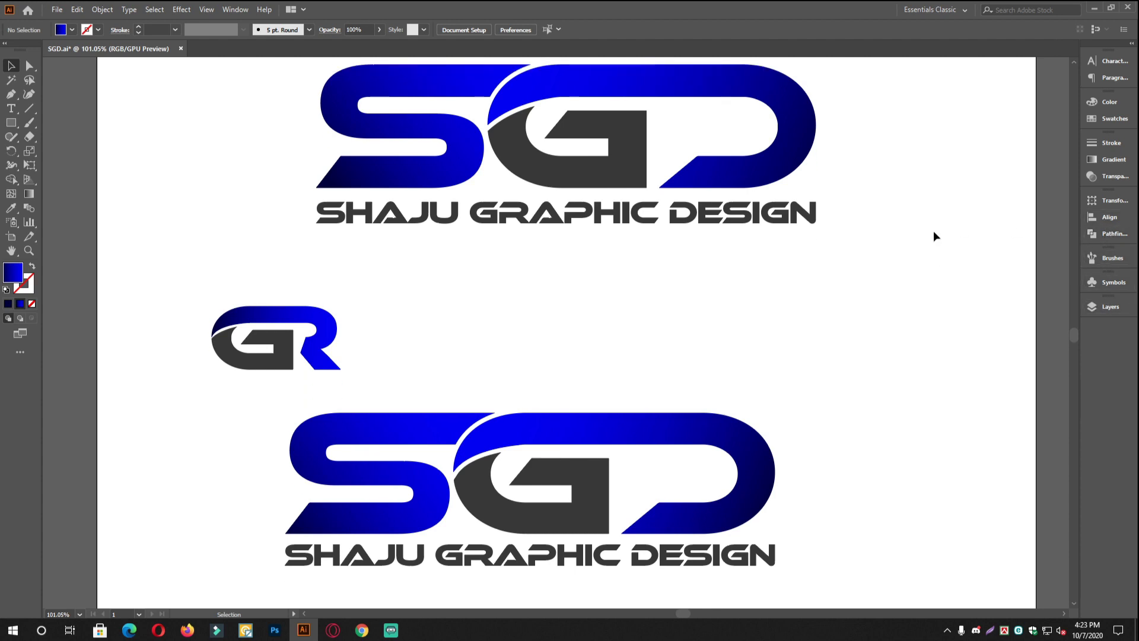